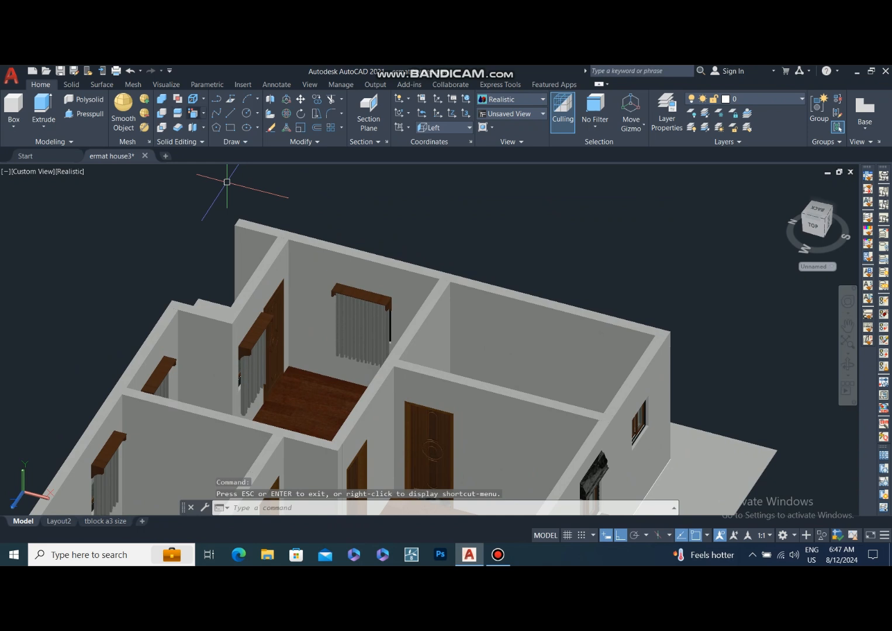
- Color the inner face of the corner room's windowless outer wall yellow, index color 50, using Color Faces
click(203, 113)
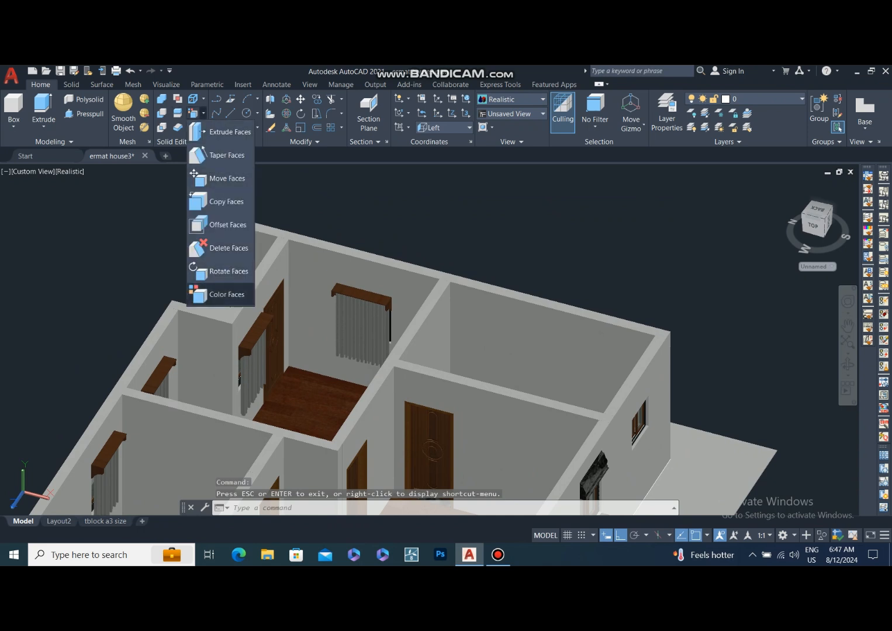
click(220, 295)
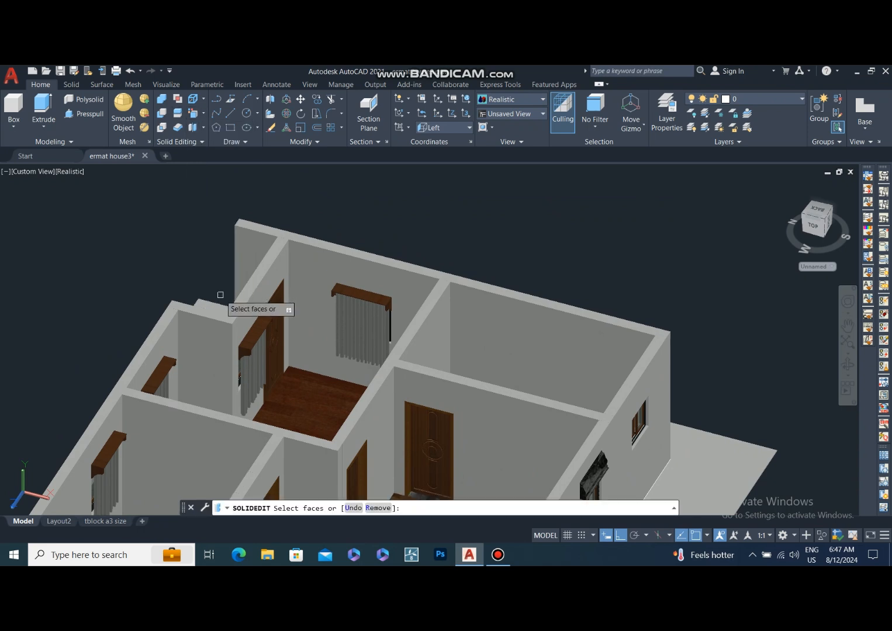
click(459, 303)
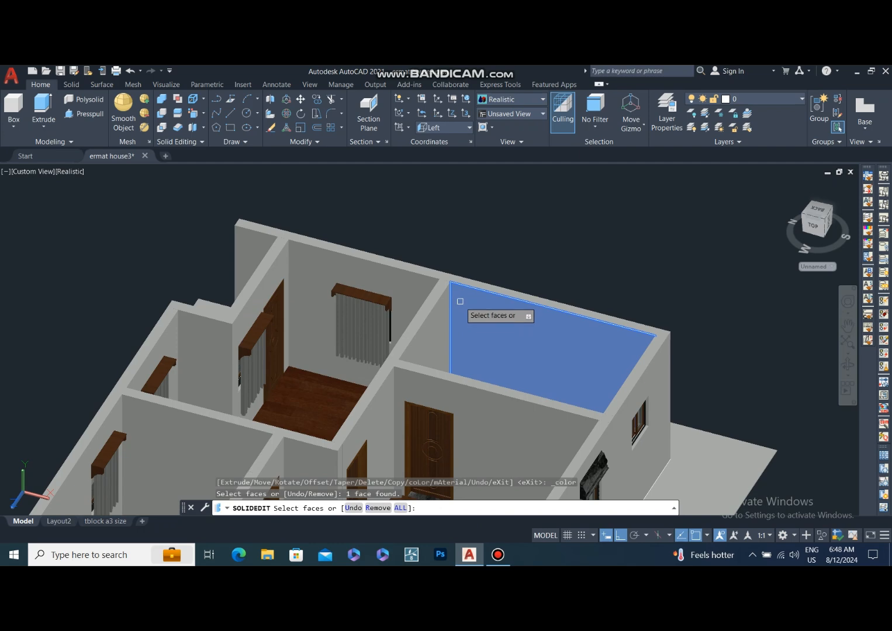
right_click(520, 245)
click(544, 251)
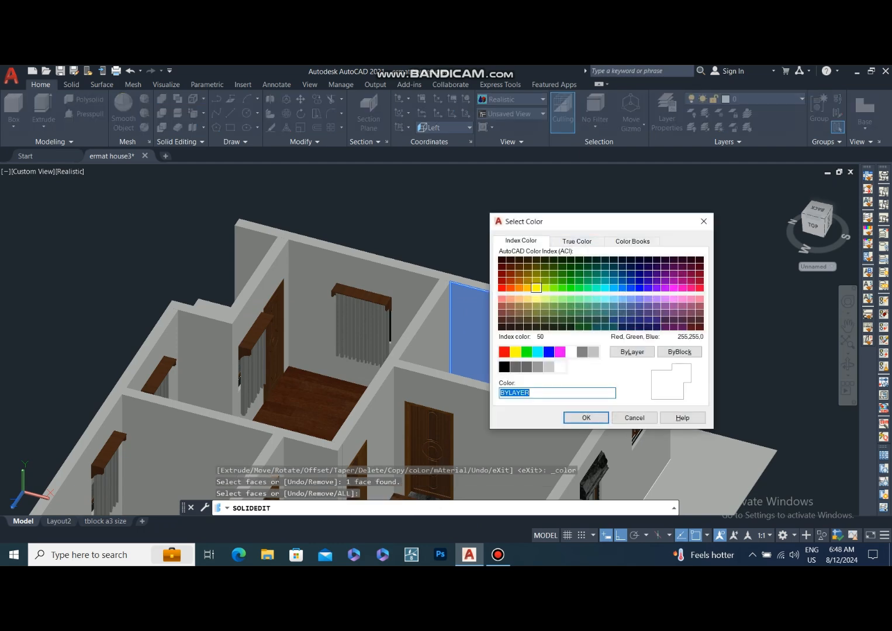
click(536, 288)
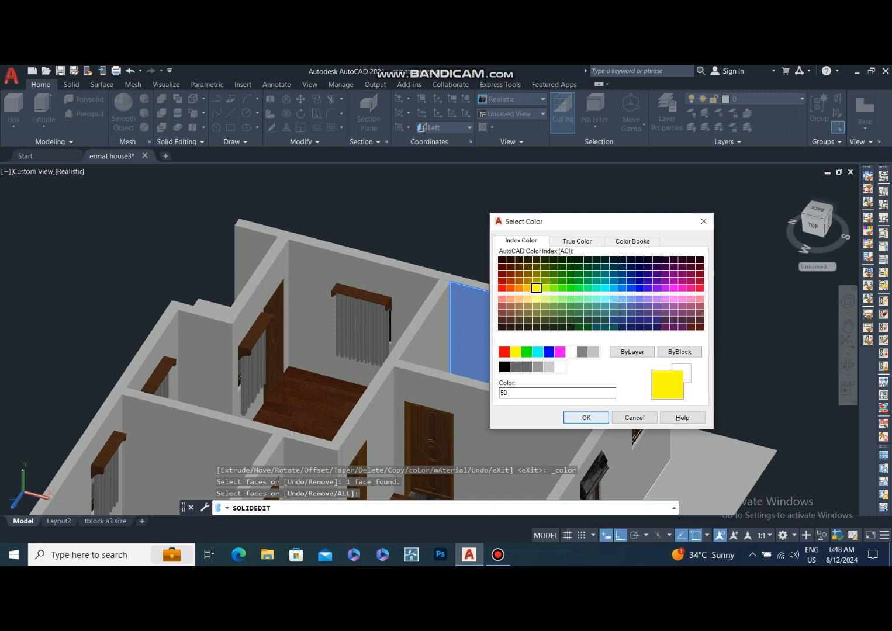
click(585, 417)
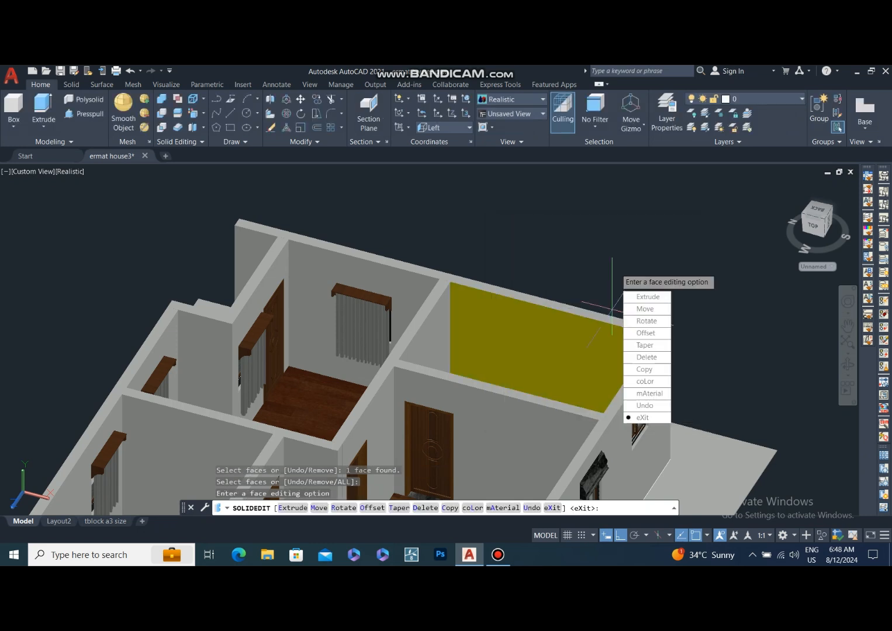
key(Return)
key(Return)
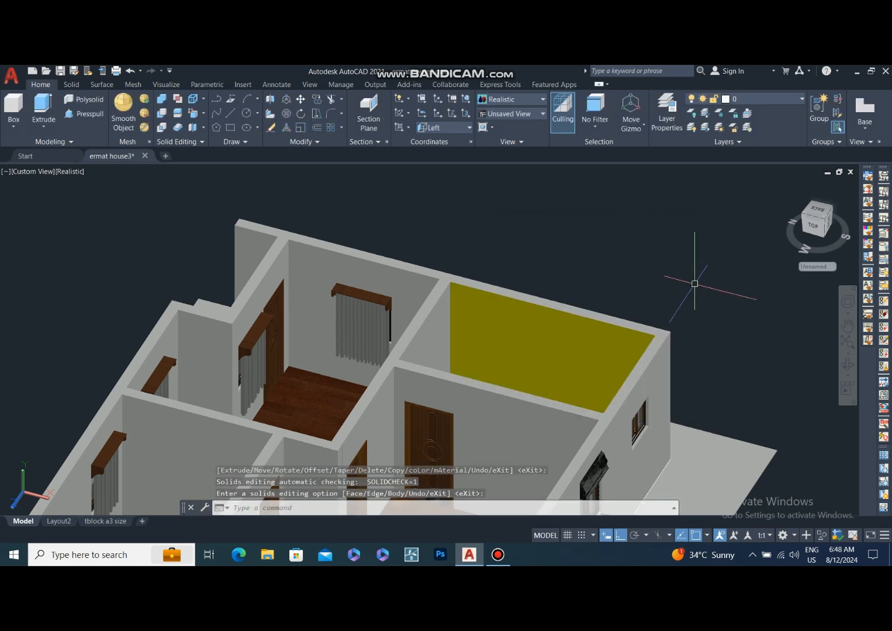
- Color the inner wall face around the small window in the corner room green, index color 70
click(847, 364)
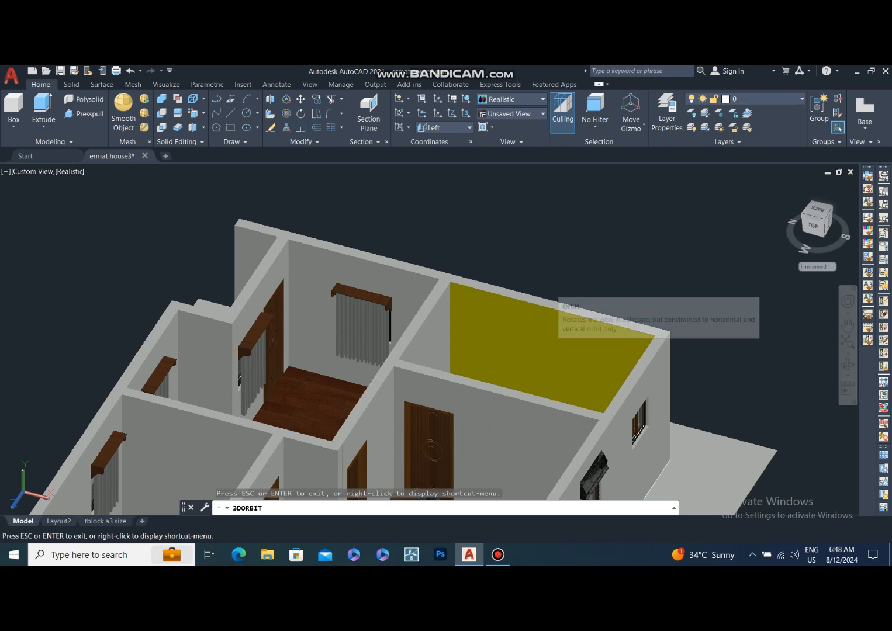
drag(239, 380, 273, 374)
right_click(422, 240)
drag(421, 240, 422, 277)
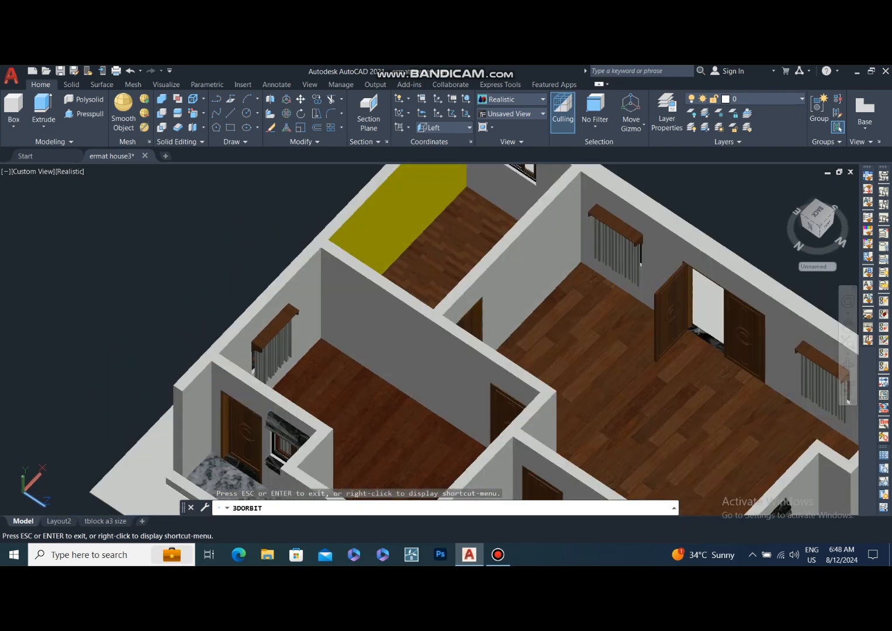
drag(336, 403, 337, 417)
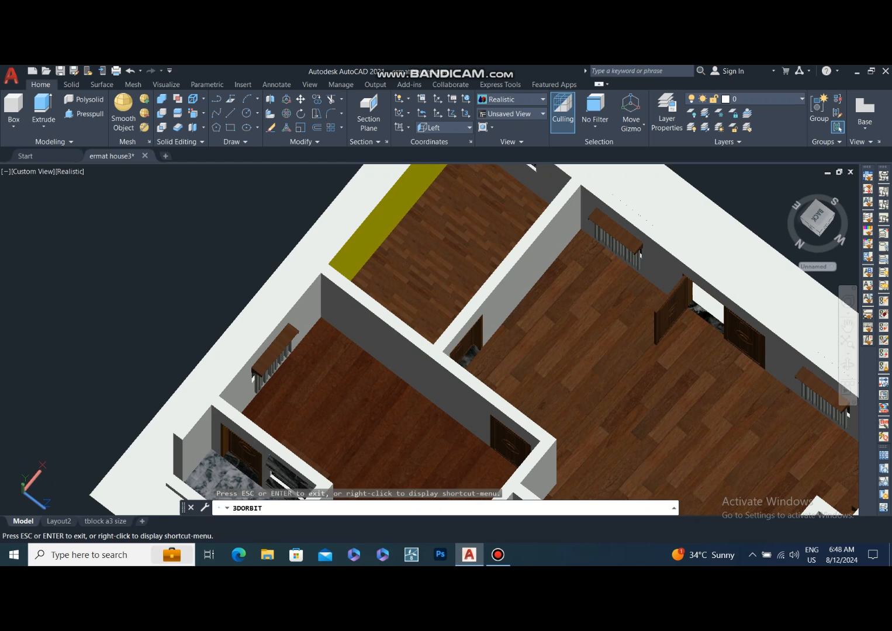
scroll(438, 255, up, 3)
scroll(437, 256, down, 4)
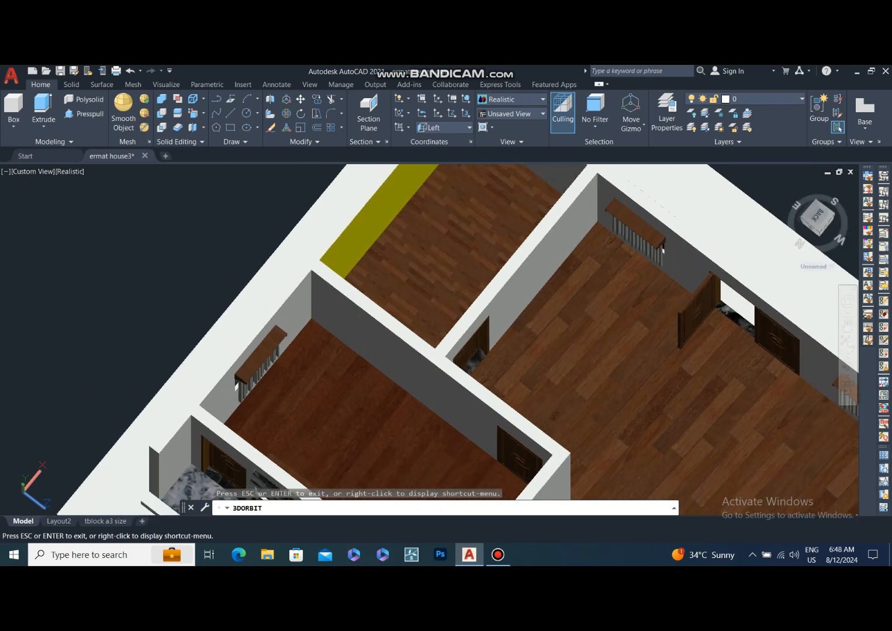
right_click(427, 281)
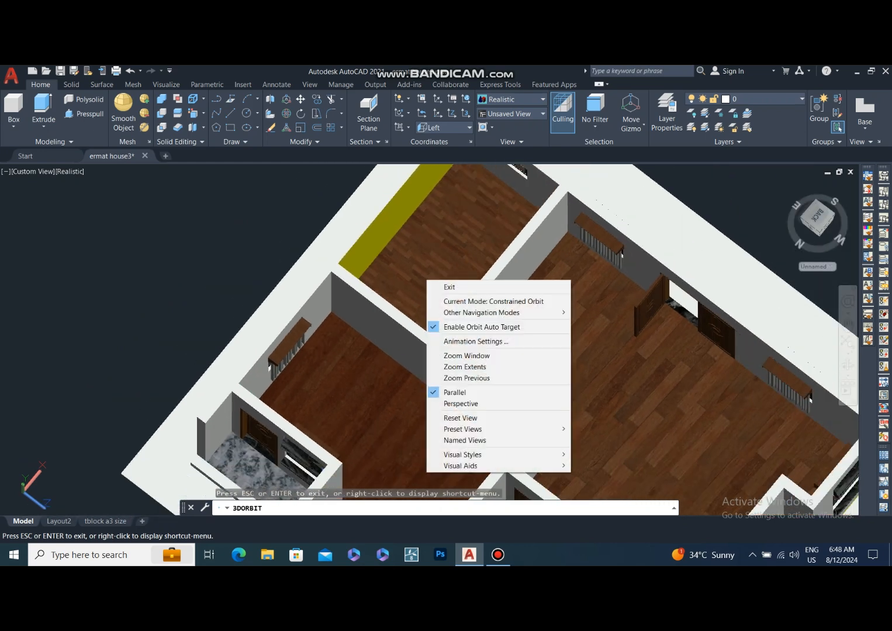
key(Escape)
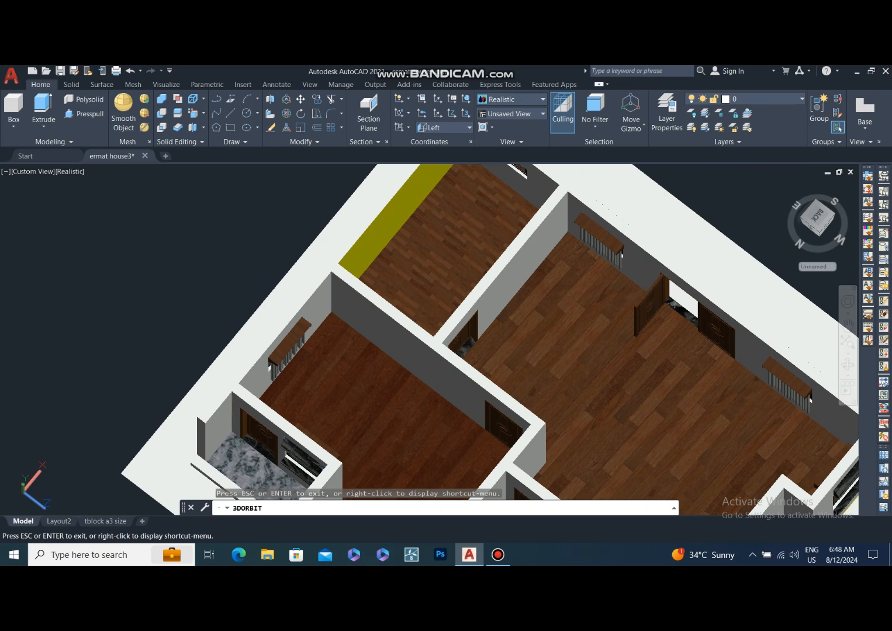
middle_drag(445, 257, 417, 308)
drag(417, 309, 443, 235)
key(Escape)
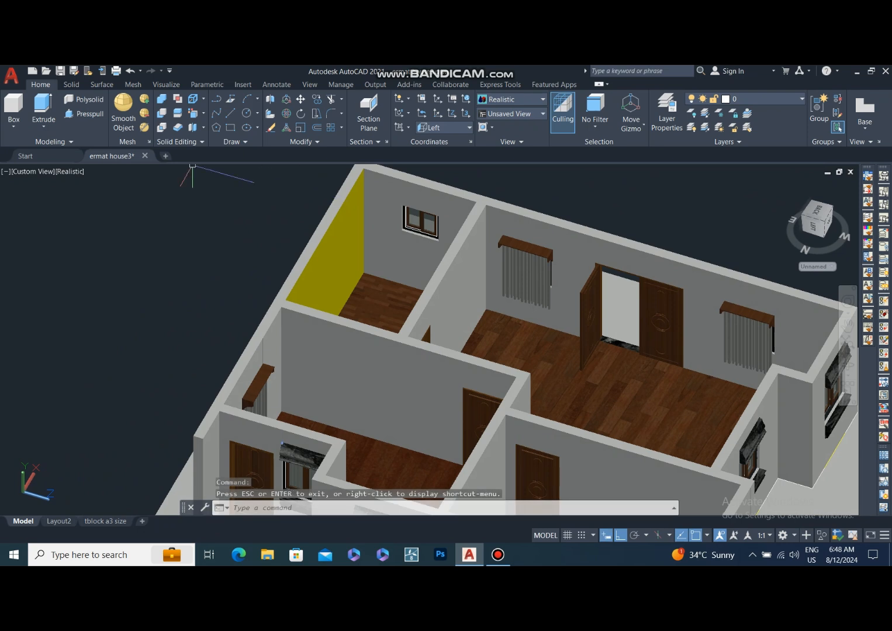
click(204, 113)
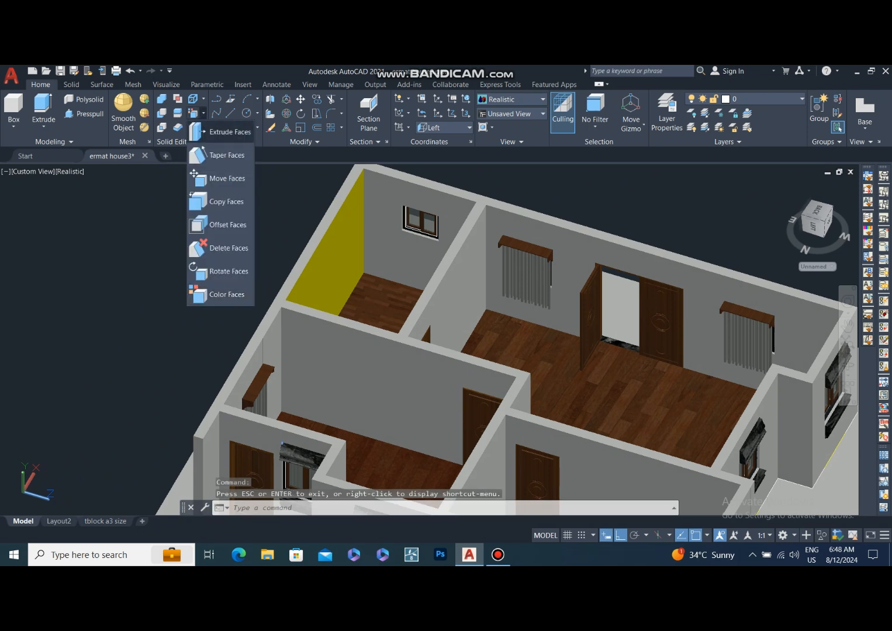
click(208, 293)
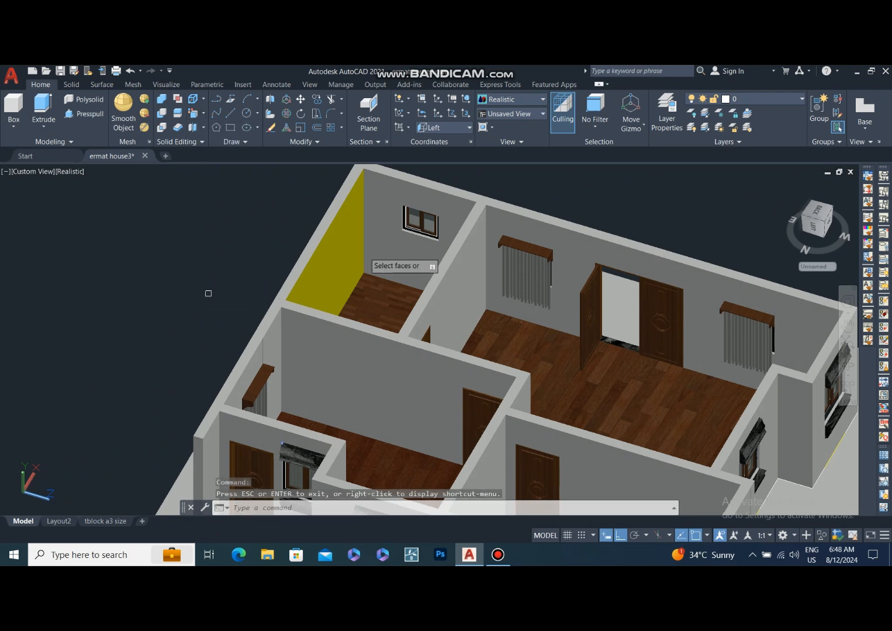
click(370, 181)
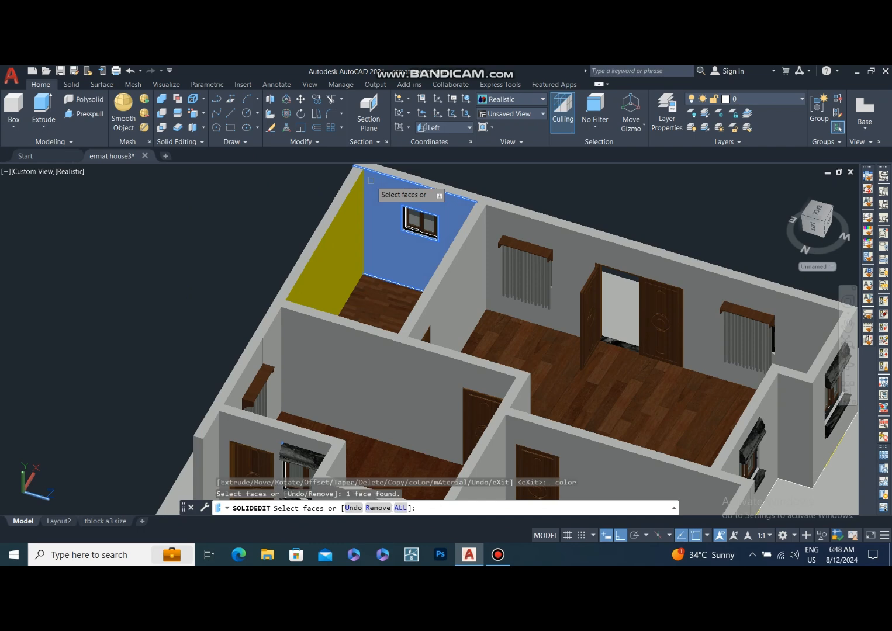
right_click(253, 213)
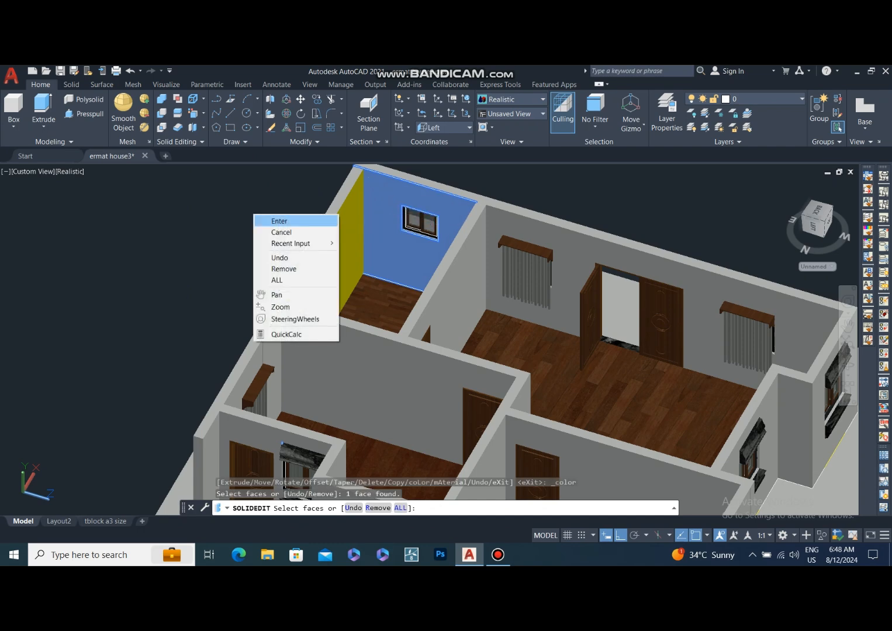
click(279, 220)
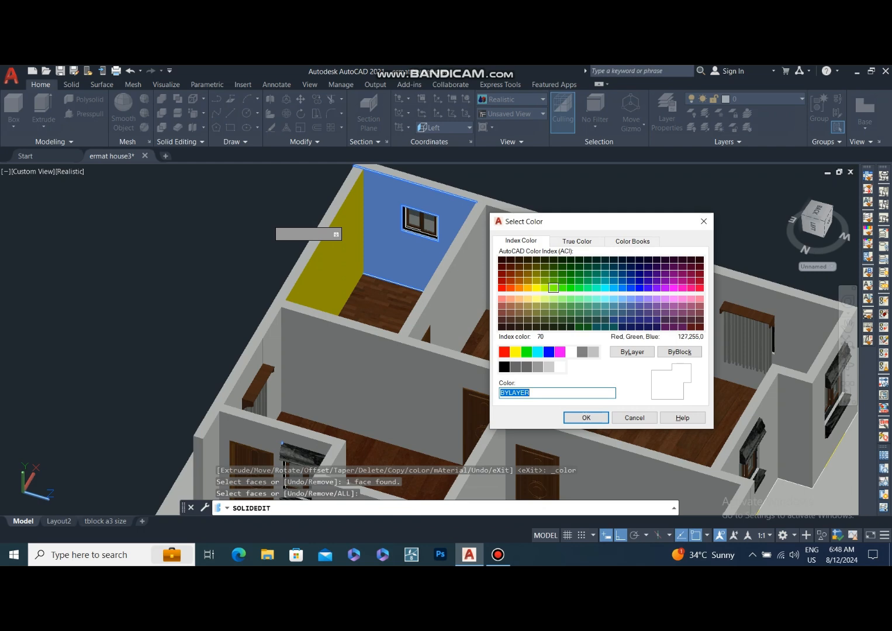
click(552, 288)
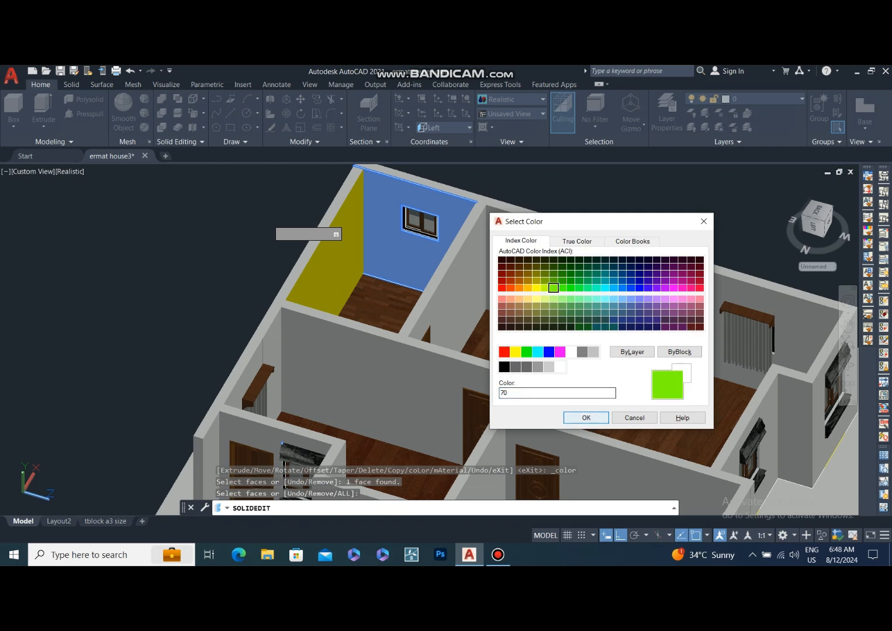
click(586, 417)
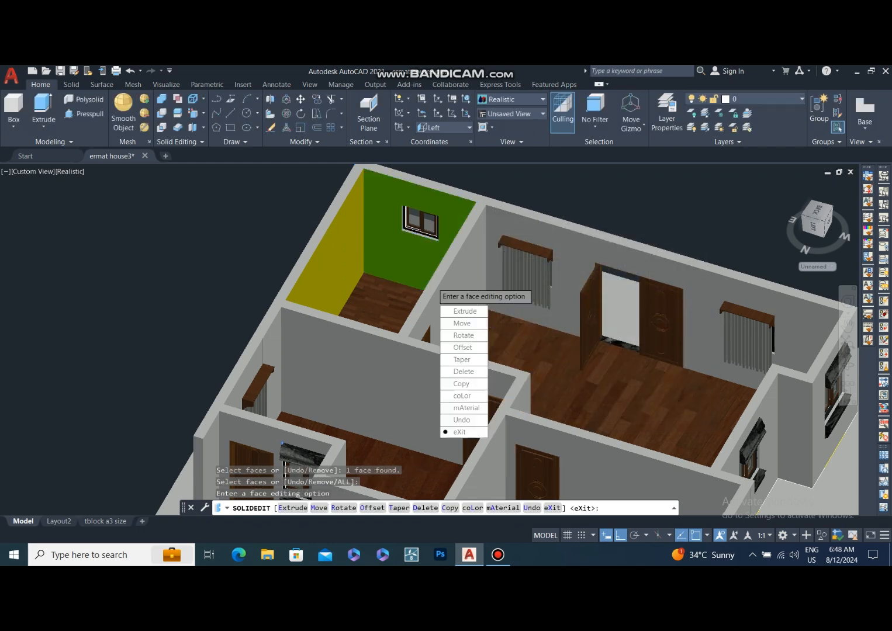
scroll(450, 332, down, 3)
key(Escape)
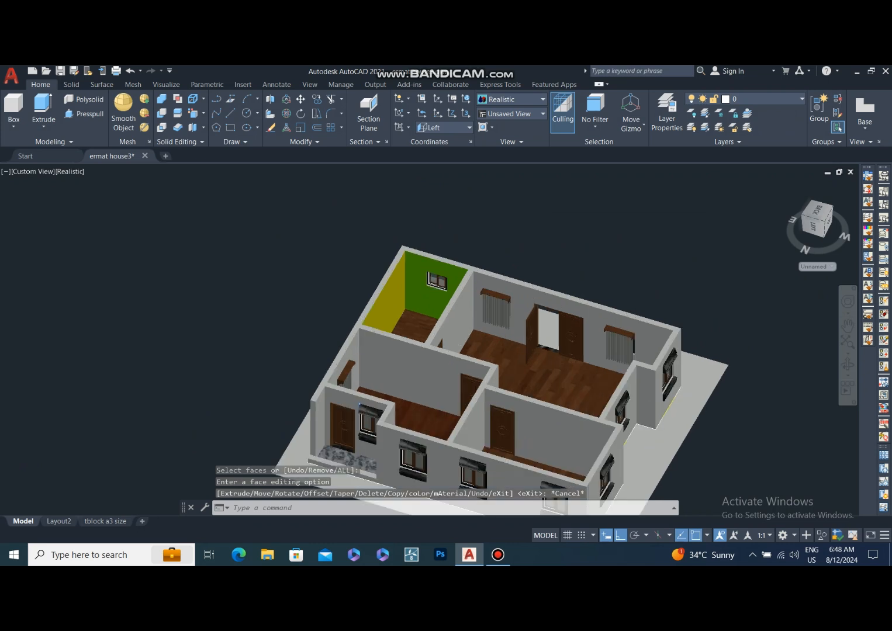
- Color the large room's inner wall face with the double door and two curtained windows cyan, index color 130
scroll(501, 296, up, 2)
key(Escape)
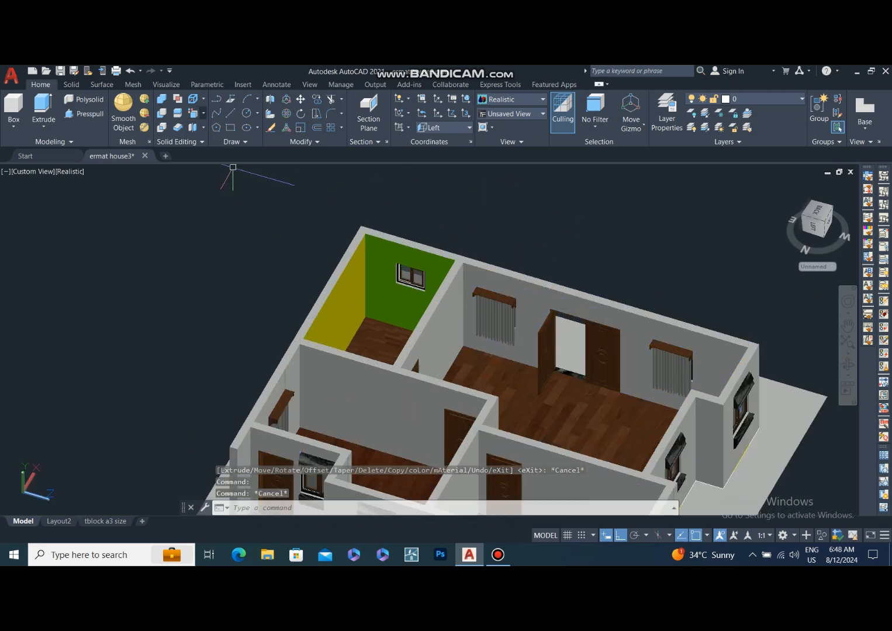
click(203, 113)
click(221, 294)
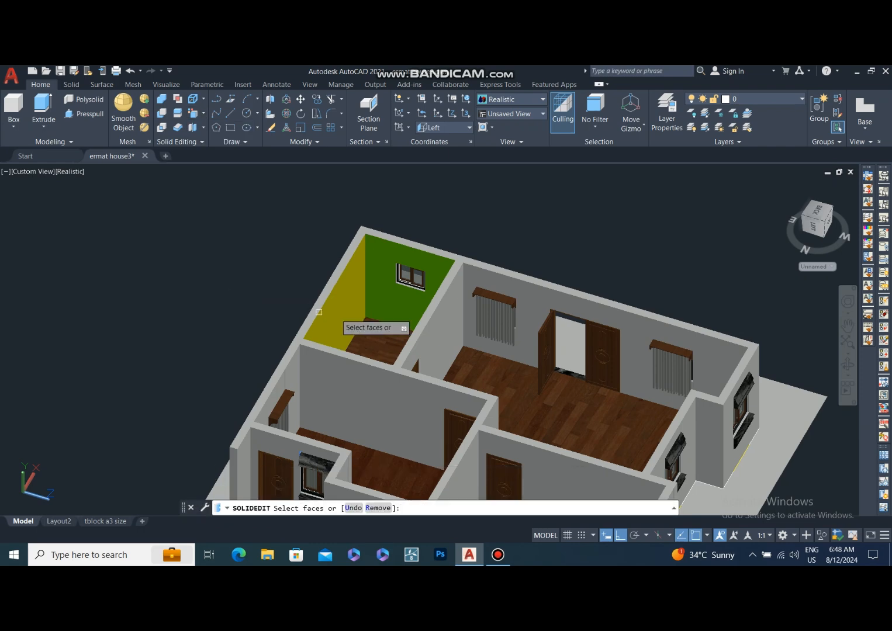
click(542, 299)
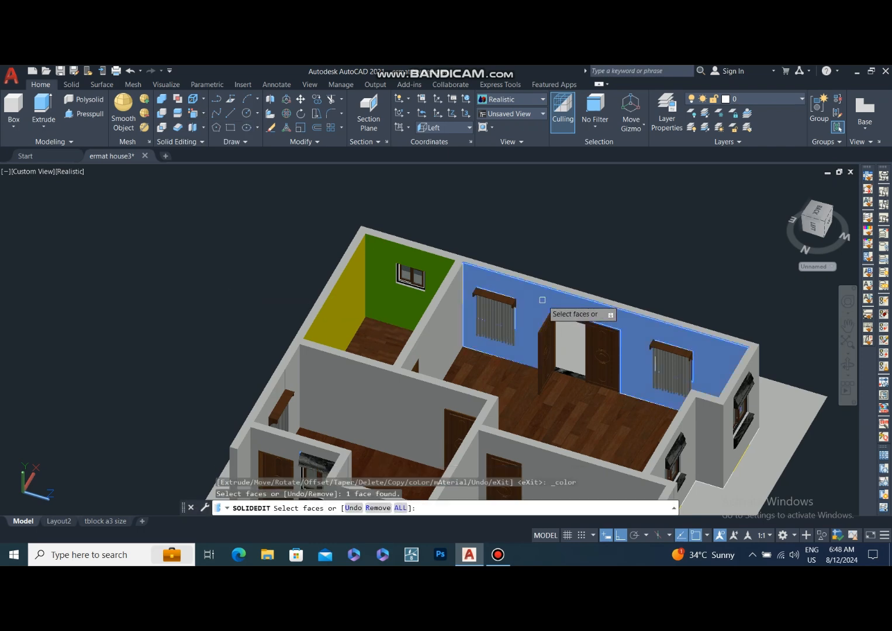
right_click(579, 233)
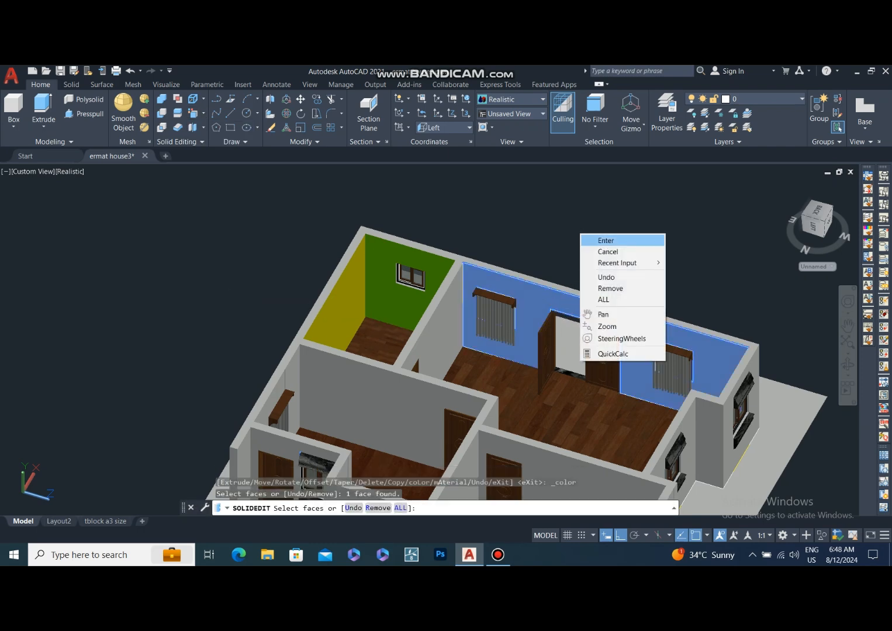
click(597, 241)
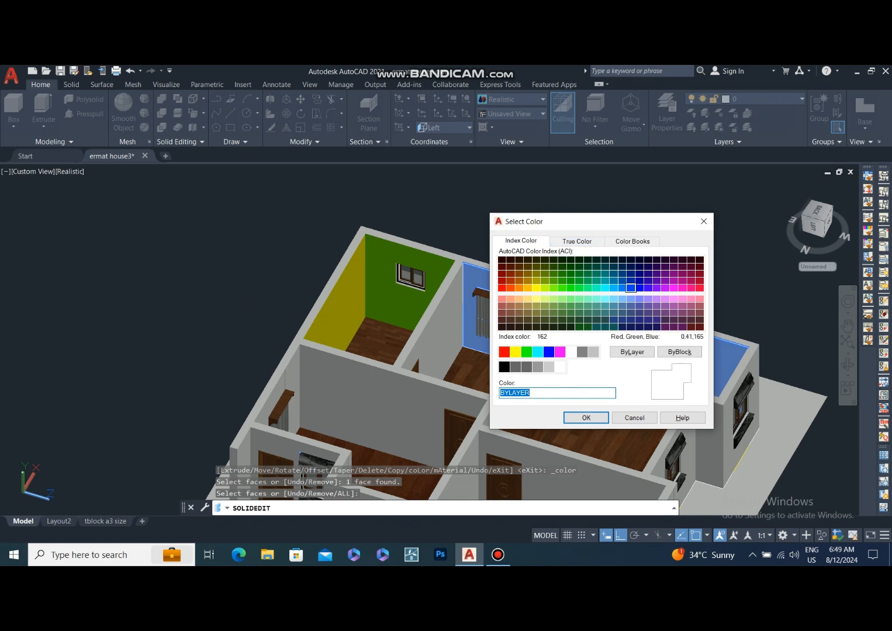
click(605, 288)
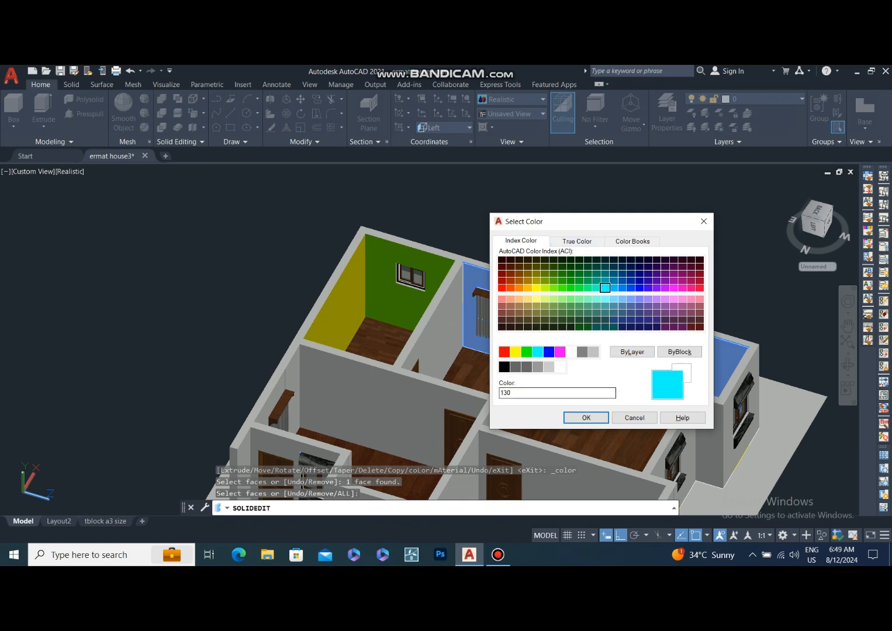
click(586, 418)
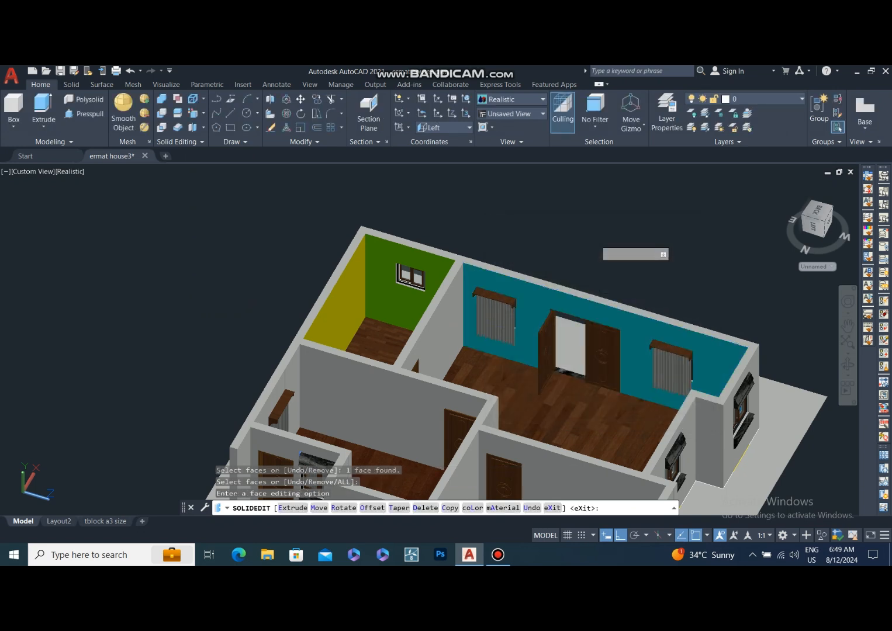
key(Return)
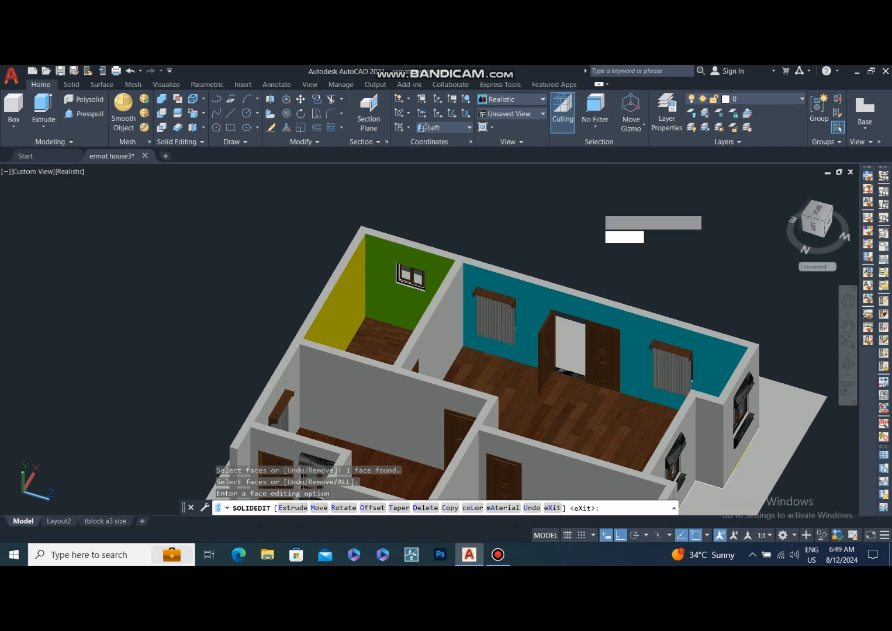
key(Return)
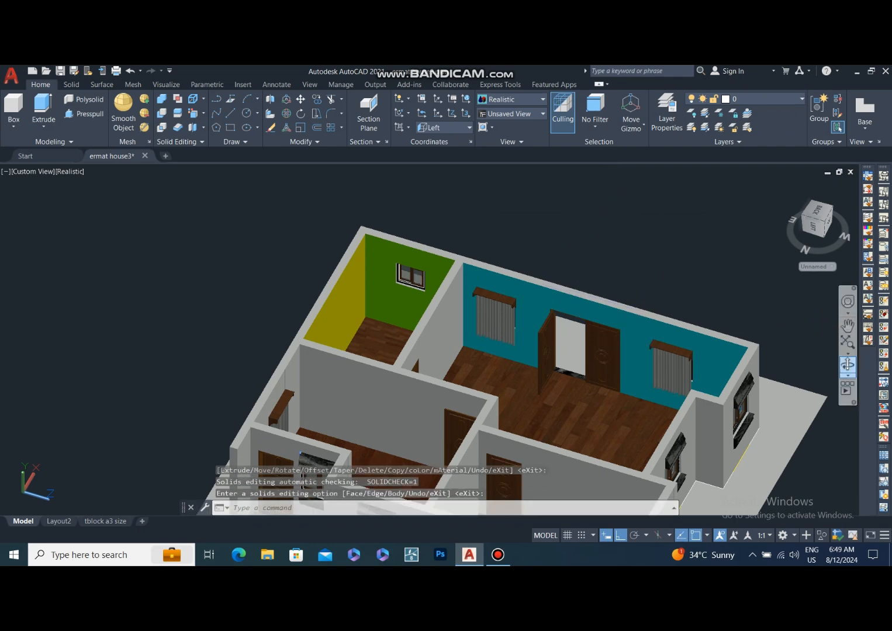
click(848, 365)
drag(487, 362, 444, 371)
drag(487, 417, 476, 418)
key(Escape)
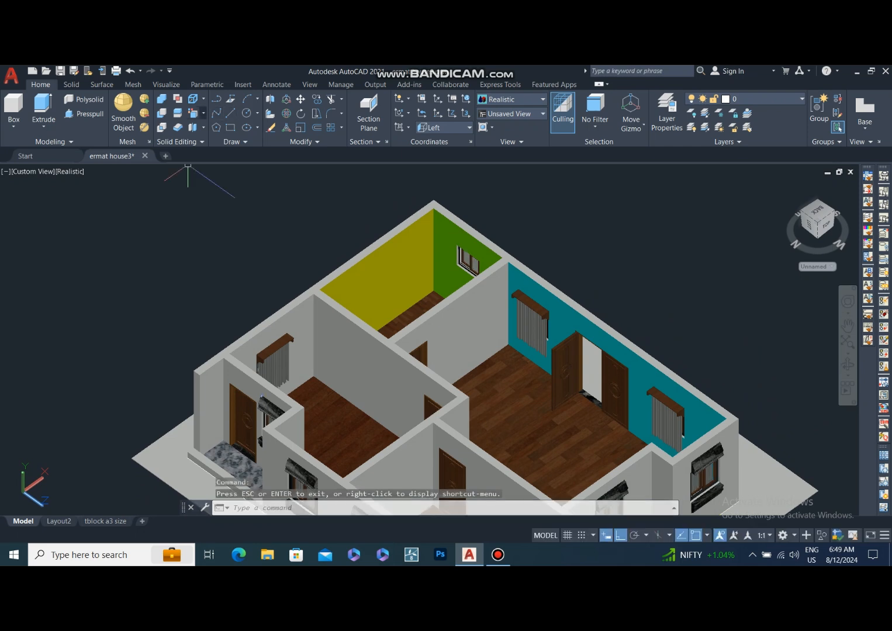
click(203, 99)
click(219, 295)
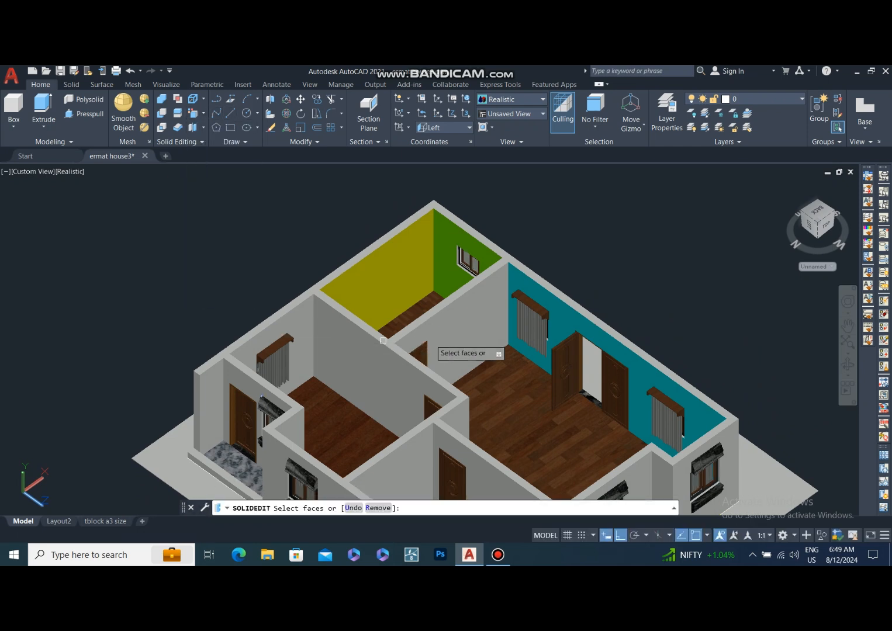
click(500, 275)
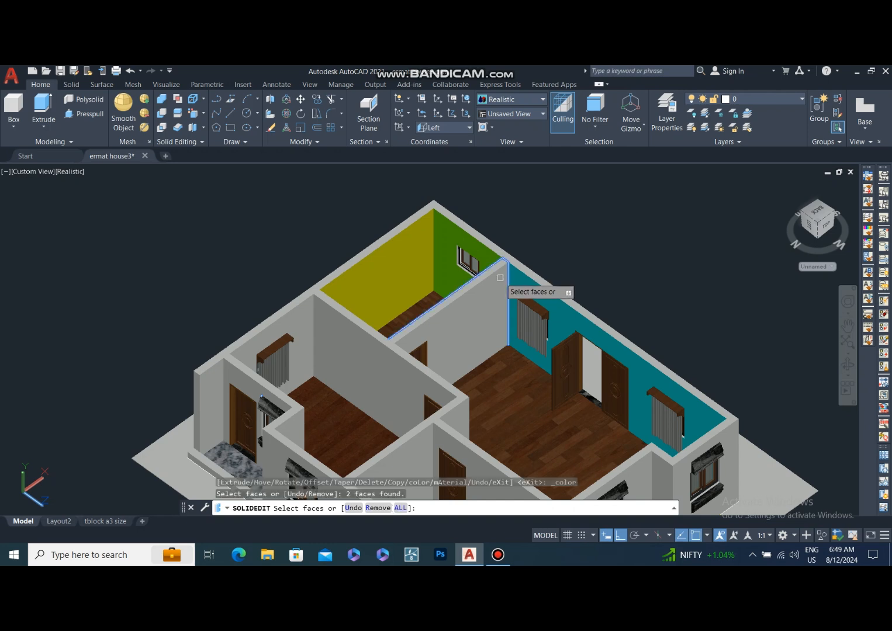
key(Escape)
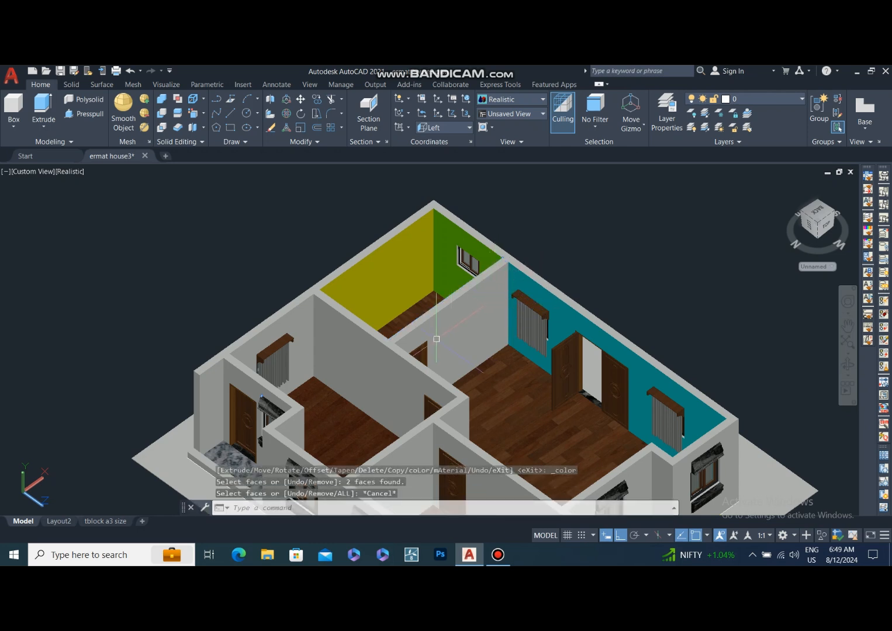
click(848, 364)
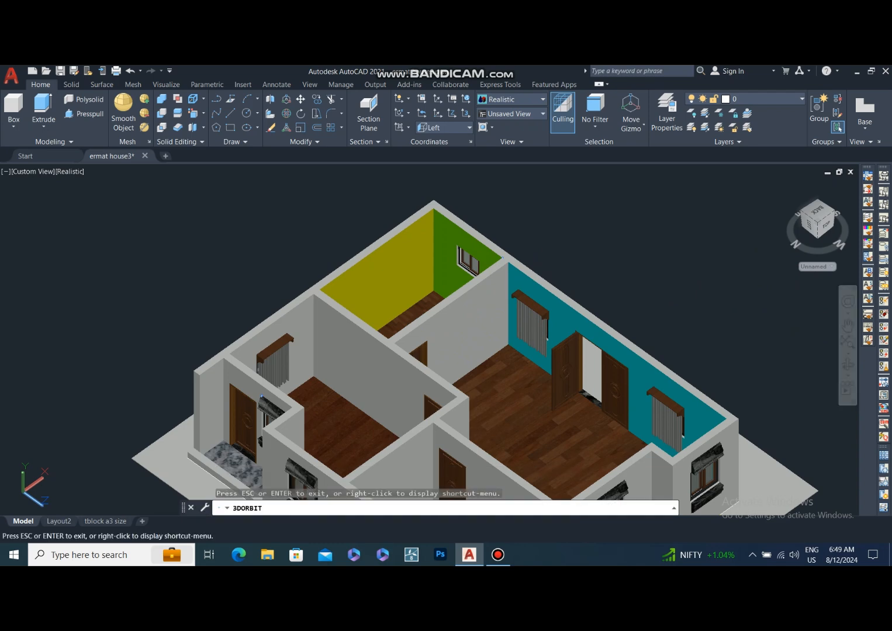
drag(397, 374, 438, 414)
shift+middle_drag(438, 414, 413, 364)
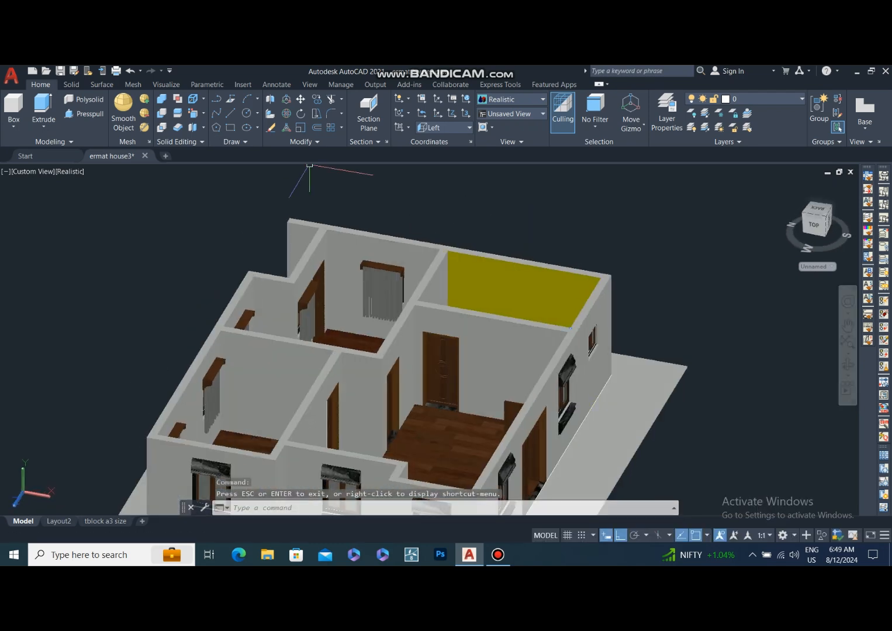
click(203, 113)
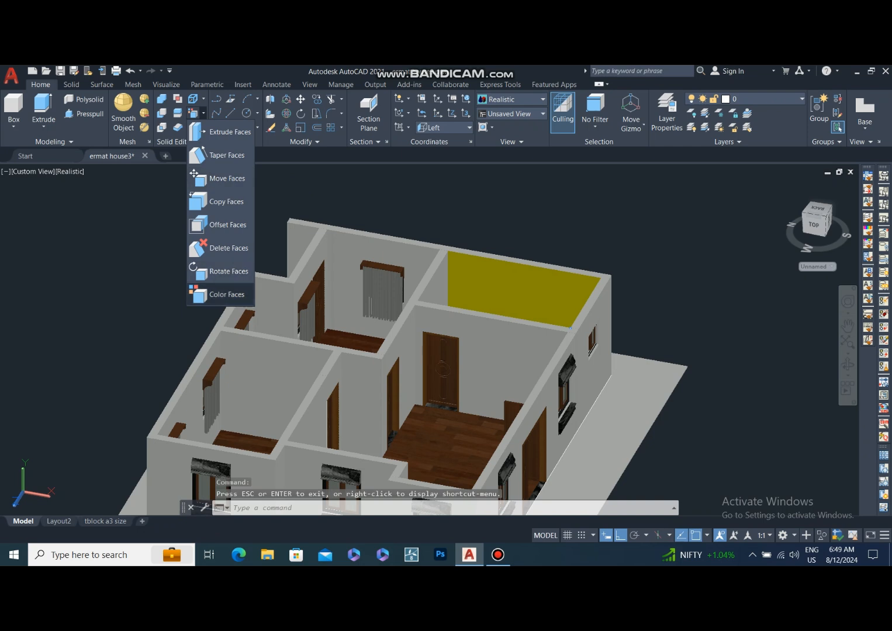
click(426, 323)
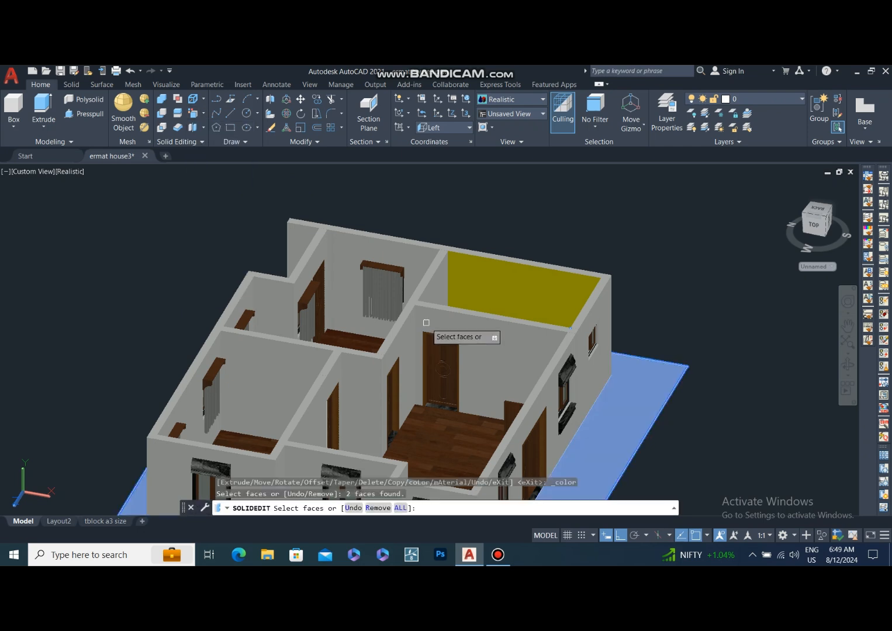
key(Escape)
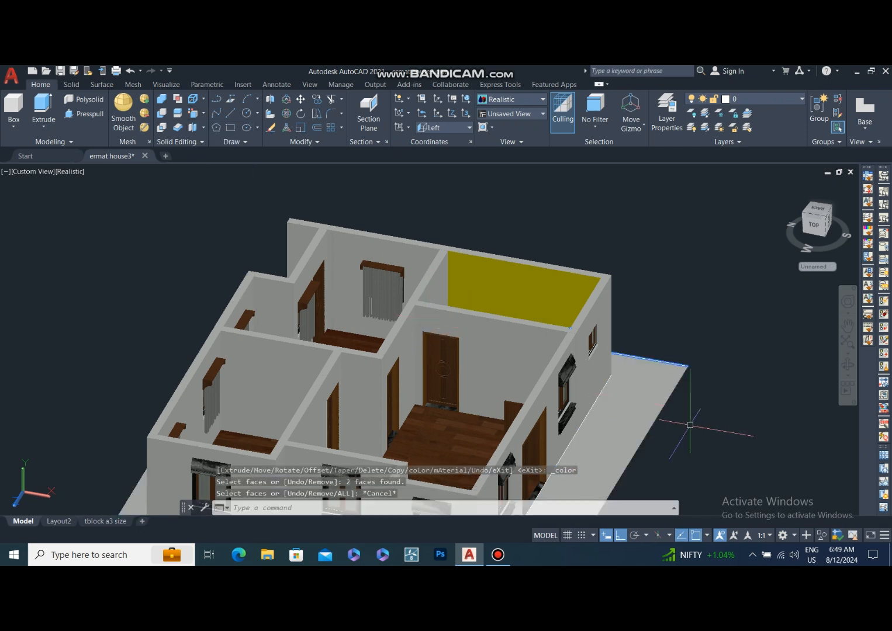
key(Escape)
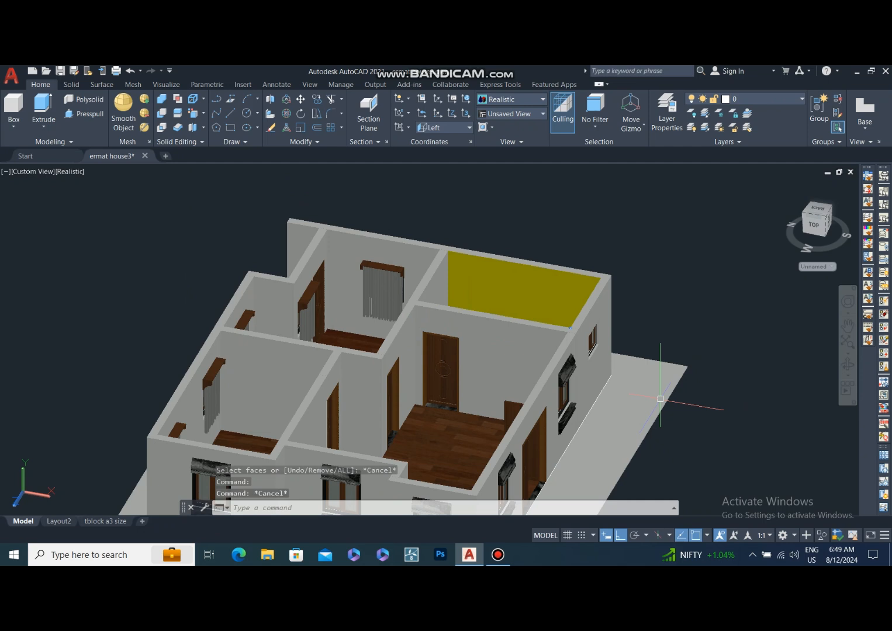
click(512, 368)
key(Escape)
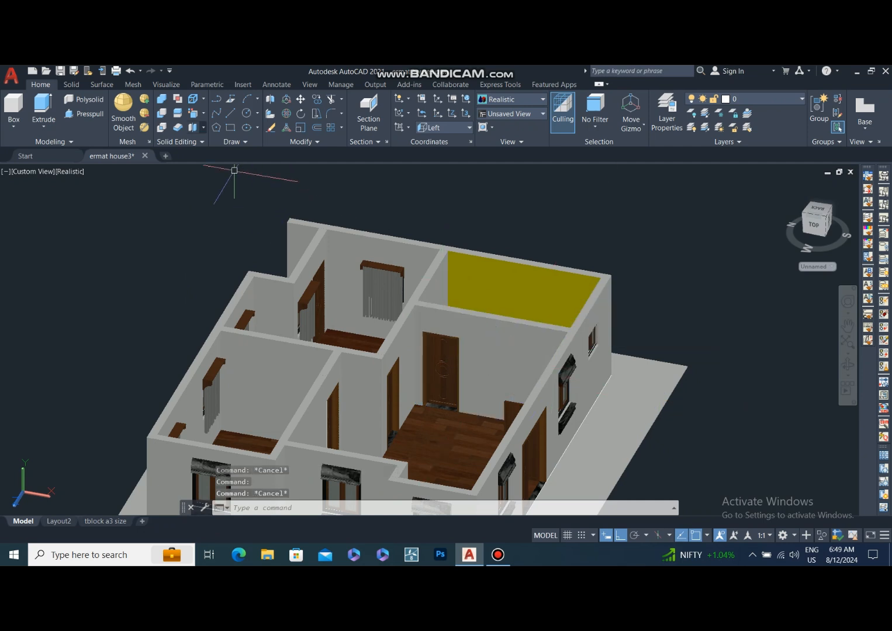
click(204, 99)
click(210, 295)
click(421, 316)
key(Escape)
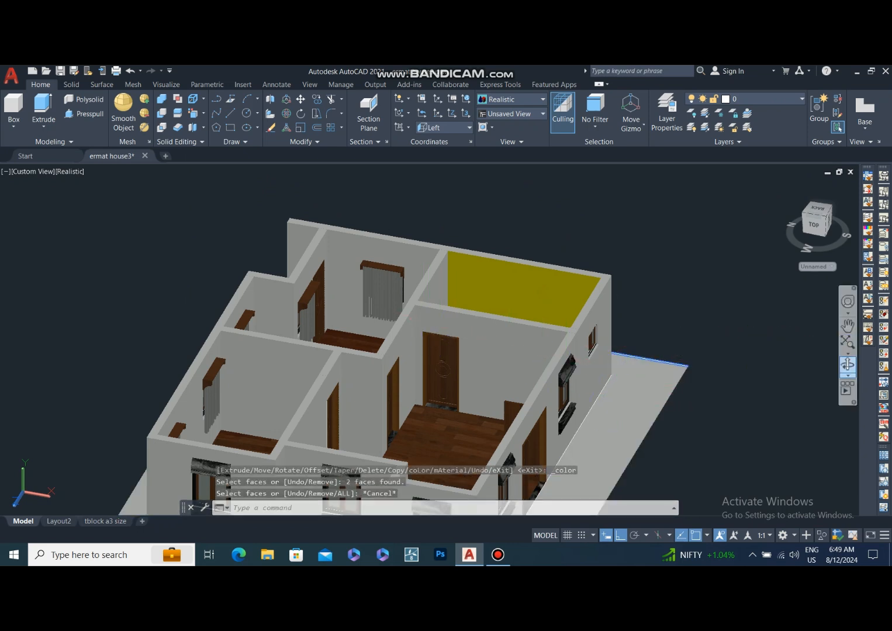
- Color the narrow inner wall face beside the wooden door, in the room next to the yellow-walled one, red, index color 10, using Color Faces
click(847, 364)
drag(378, 398, 380, 400)
key(Escape)
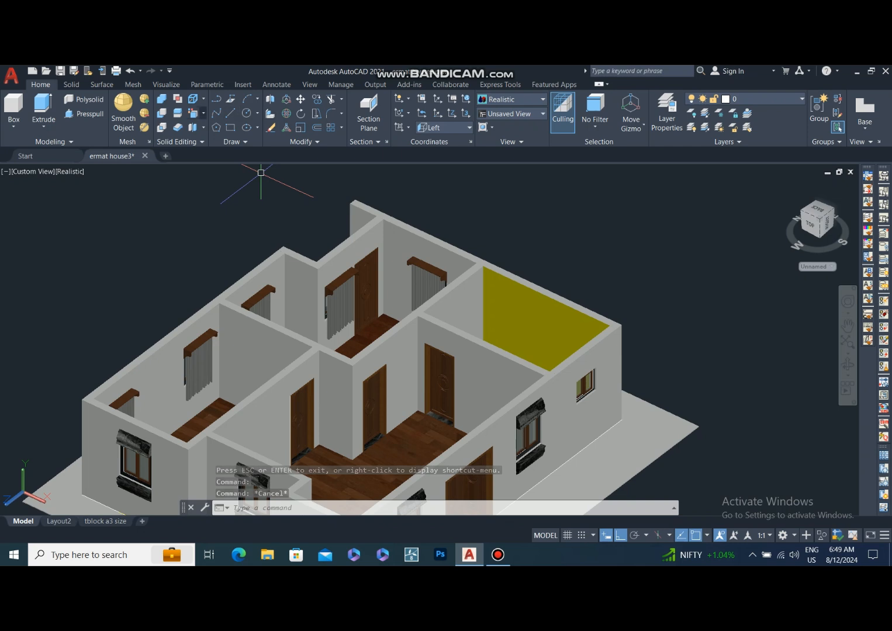
click(204, 98)
click(206, 286)
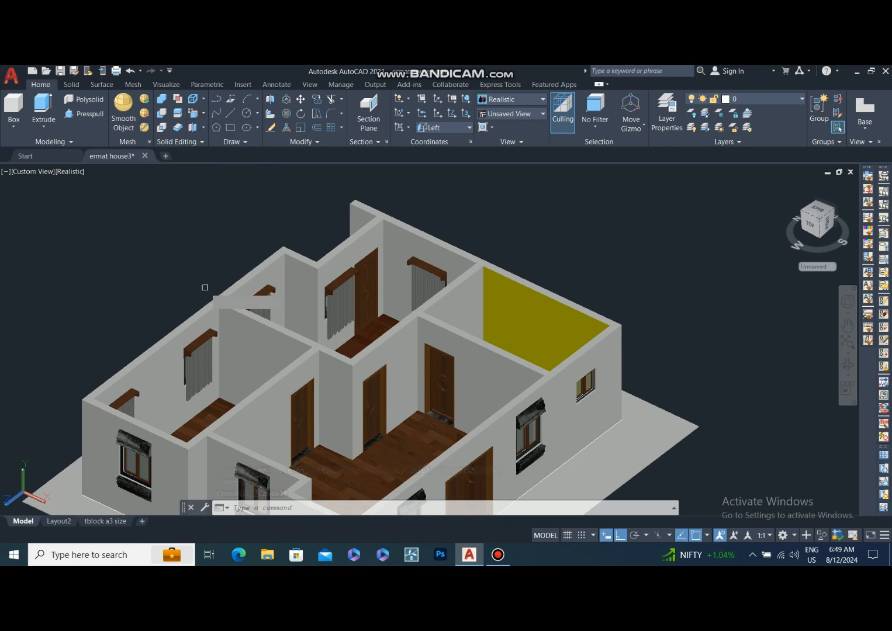
click(395, 233)
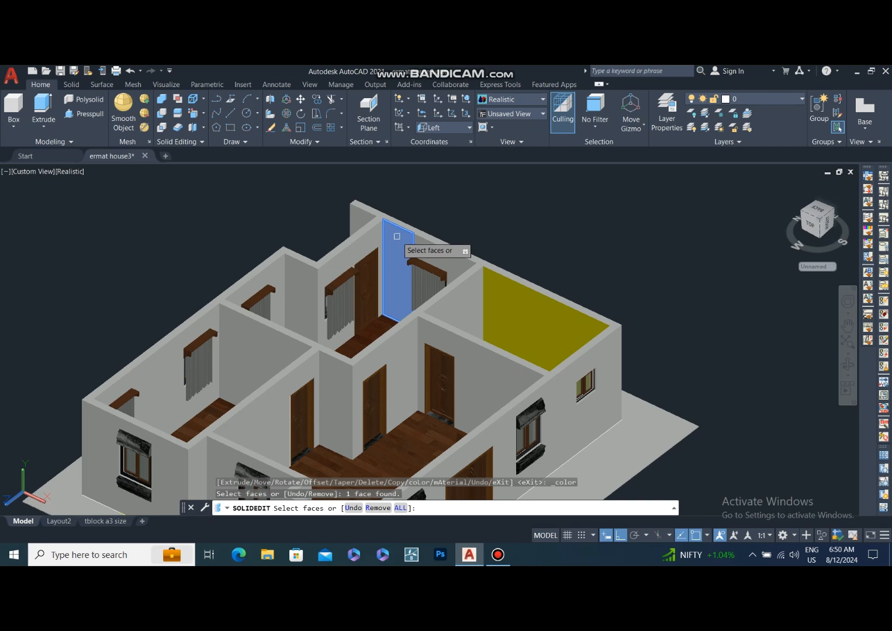
scroll(397, 236, up, 3)
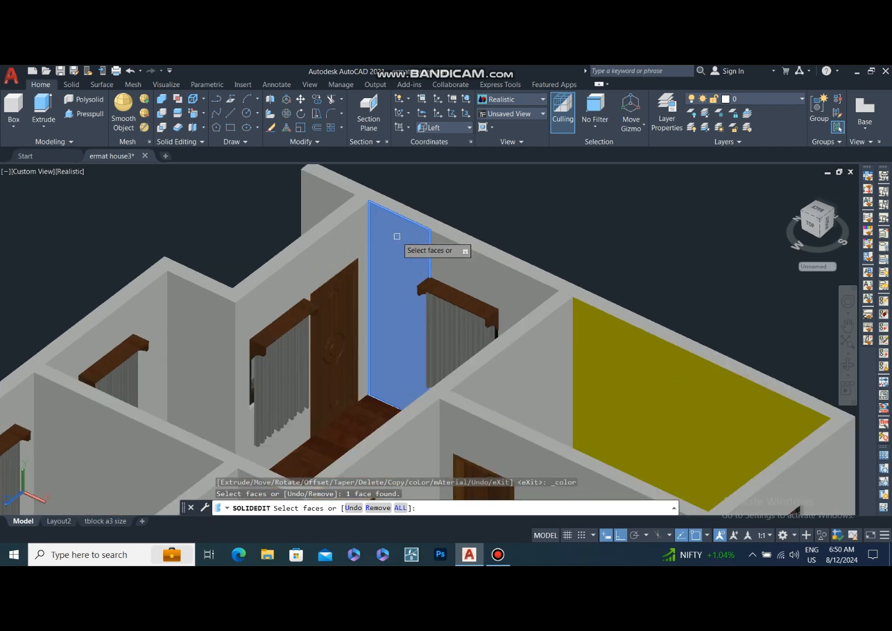
right_click(502, 197)
click(528, 206)
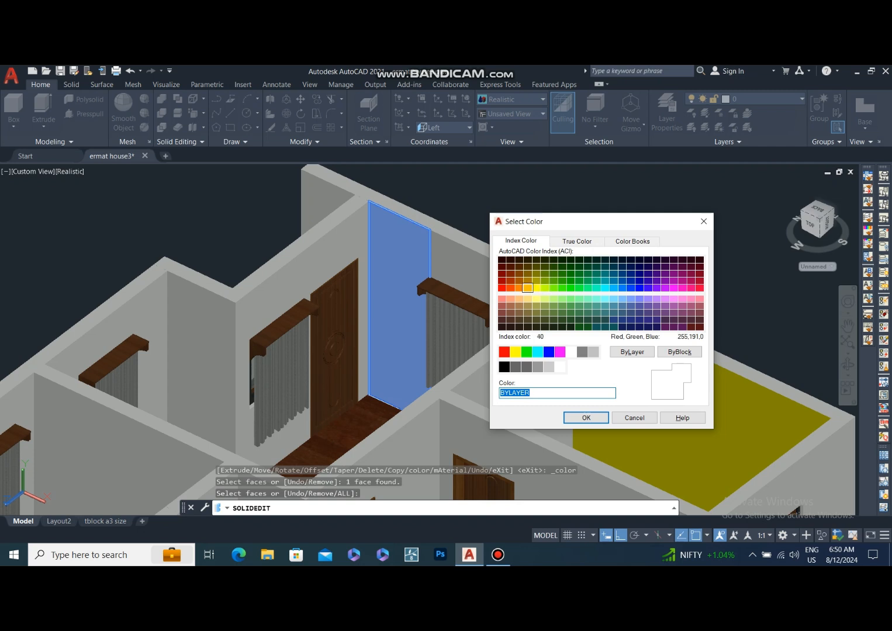
click(502, 288)
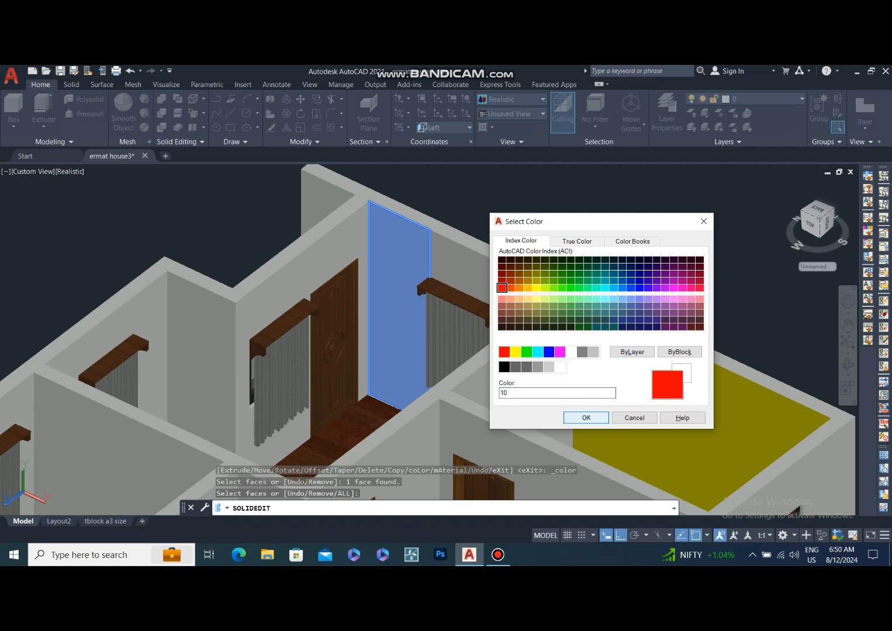
click(586, 418)
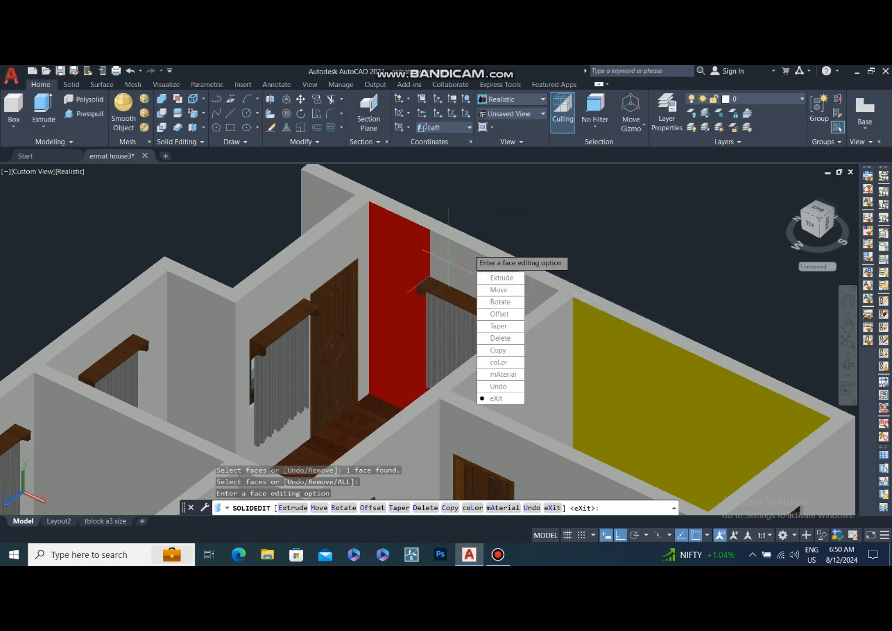
key(Return)
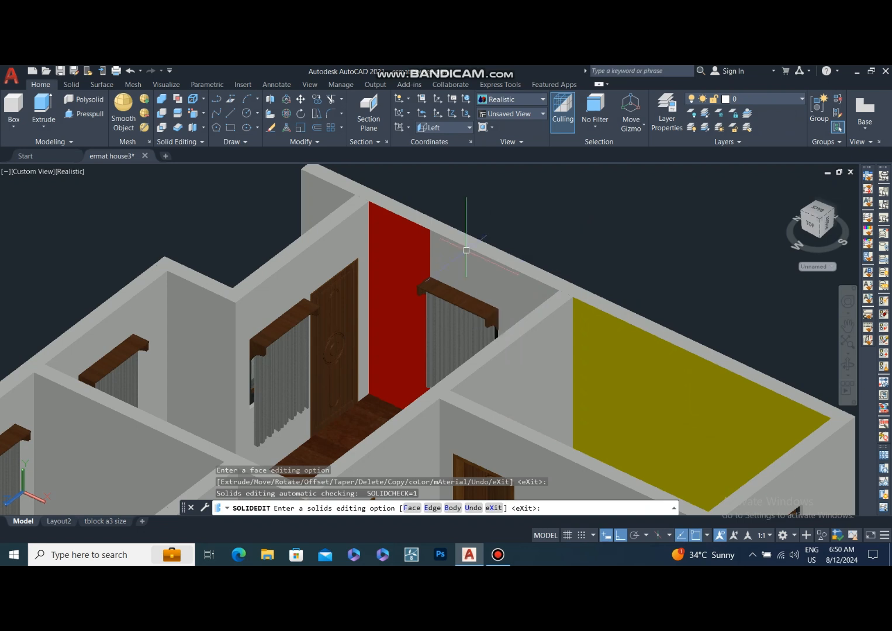
key(Return)
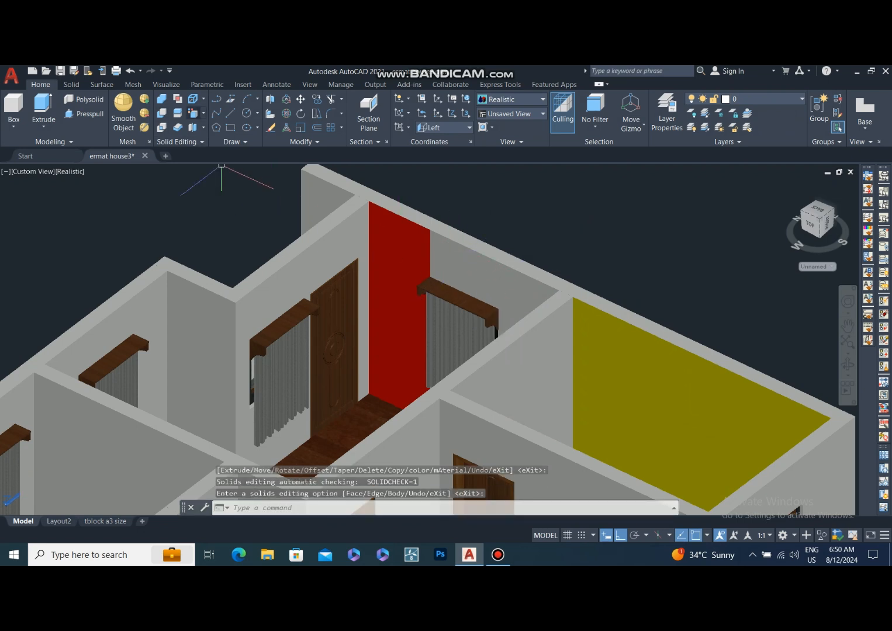
- Color the inner wall face around the wooden door and curtained window, adjoining the red face, orange, index color 20
click(203, 113)
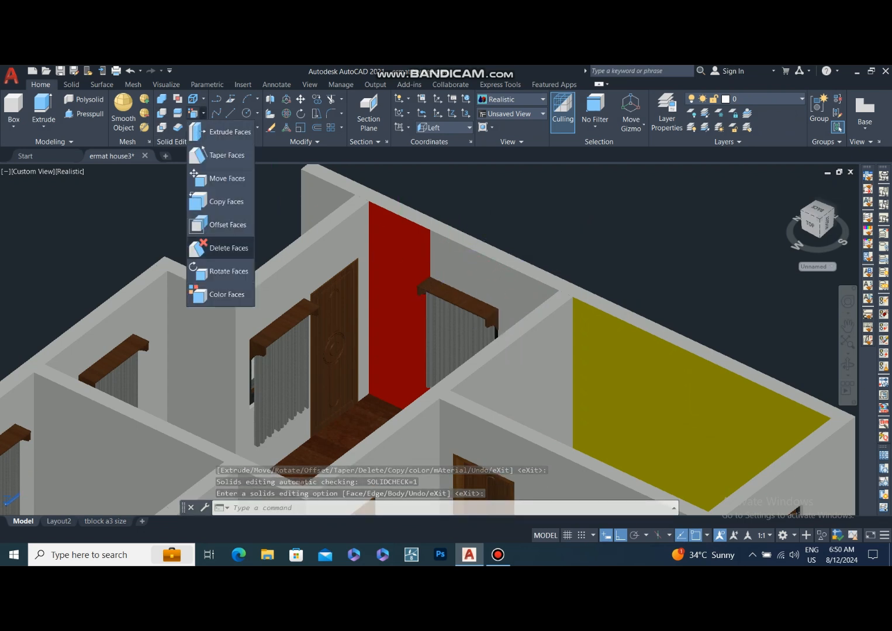
click(225, 294)
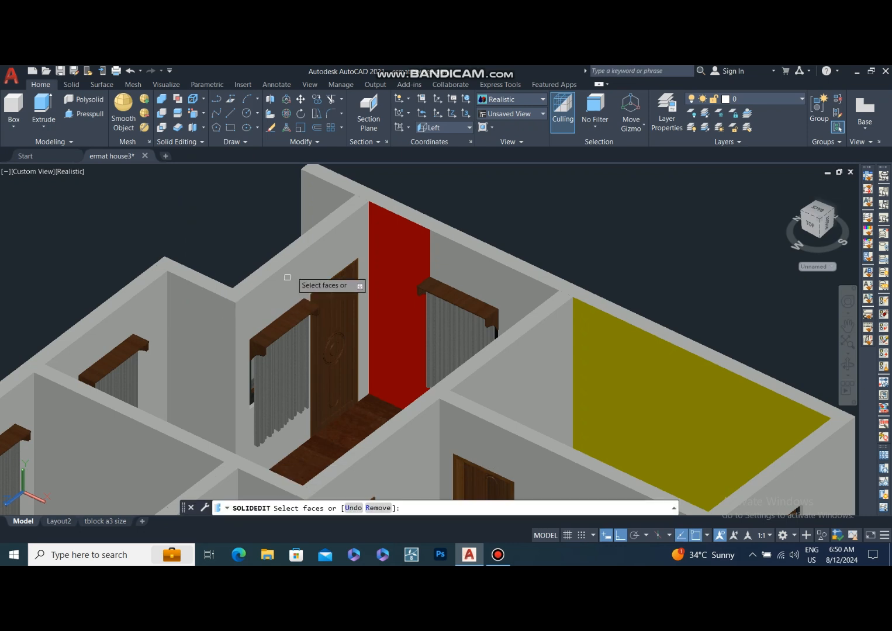
click(358, 217)
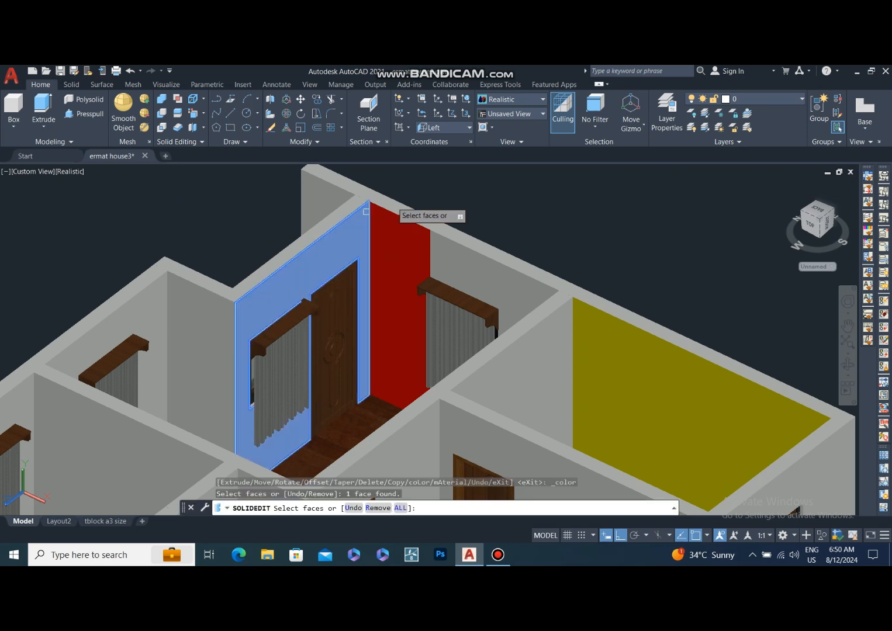
right_click(501, 188)
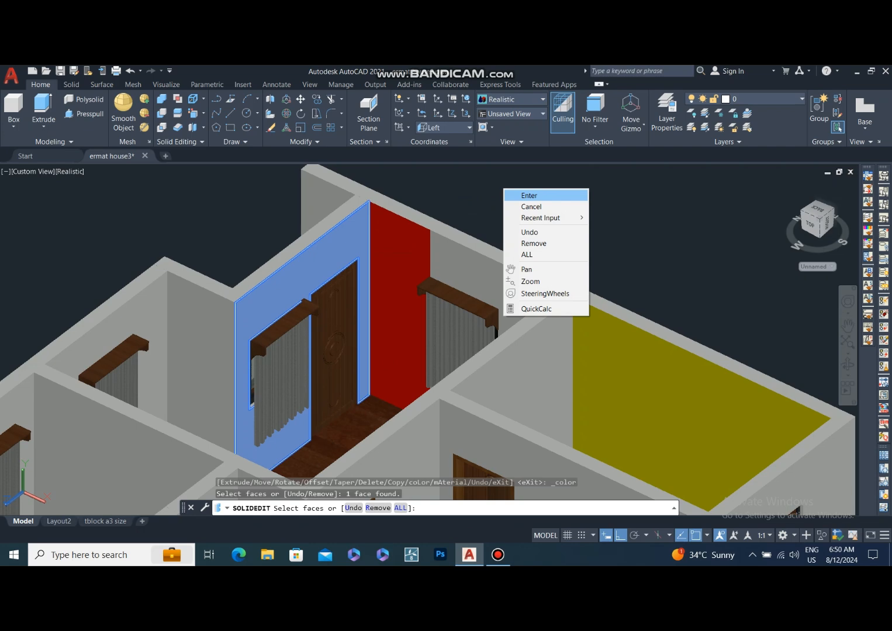
click(509, 195)
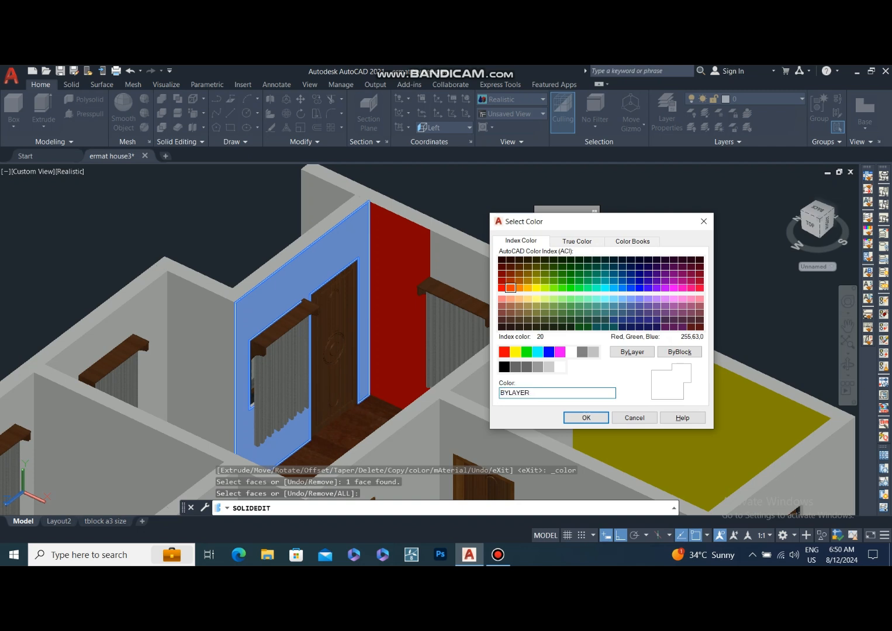
click(510, 287)
click(586, 418)
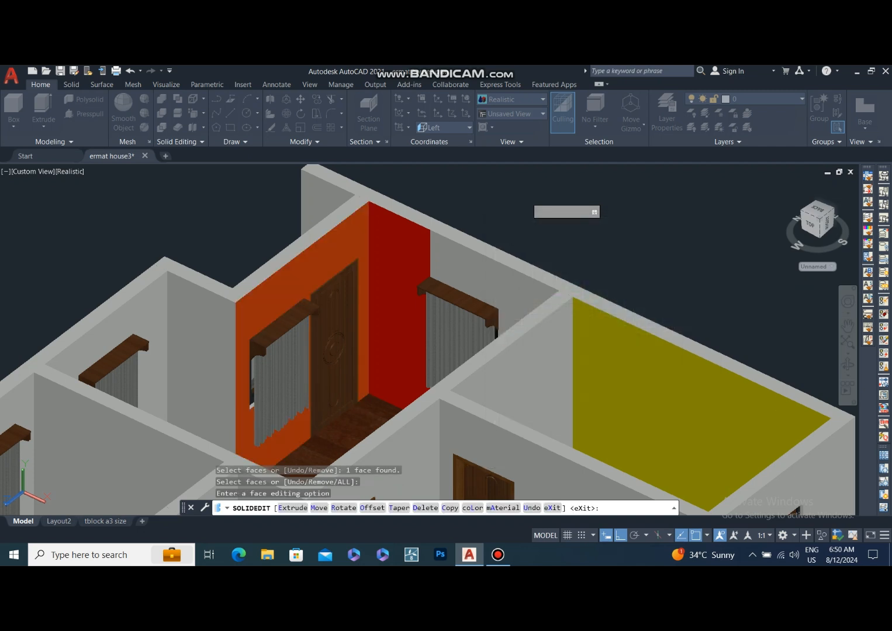
scroll(368, 251, down, 2)
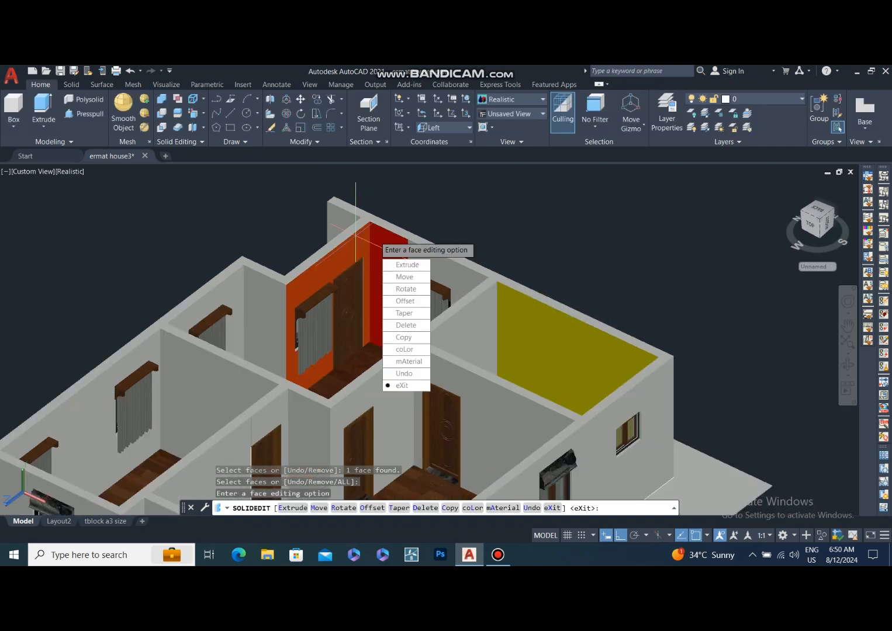
key(Escape)
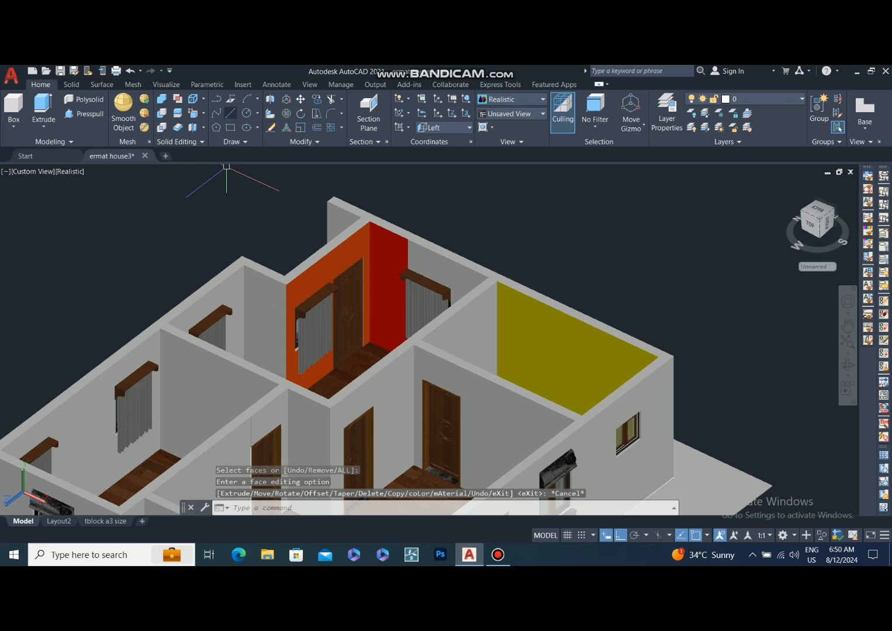
- Color the narrow windowless wall face just outside the orange-walled area, near the single curtained window, green, index color 90
click(203, 98)
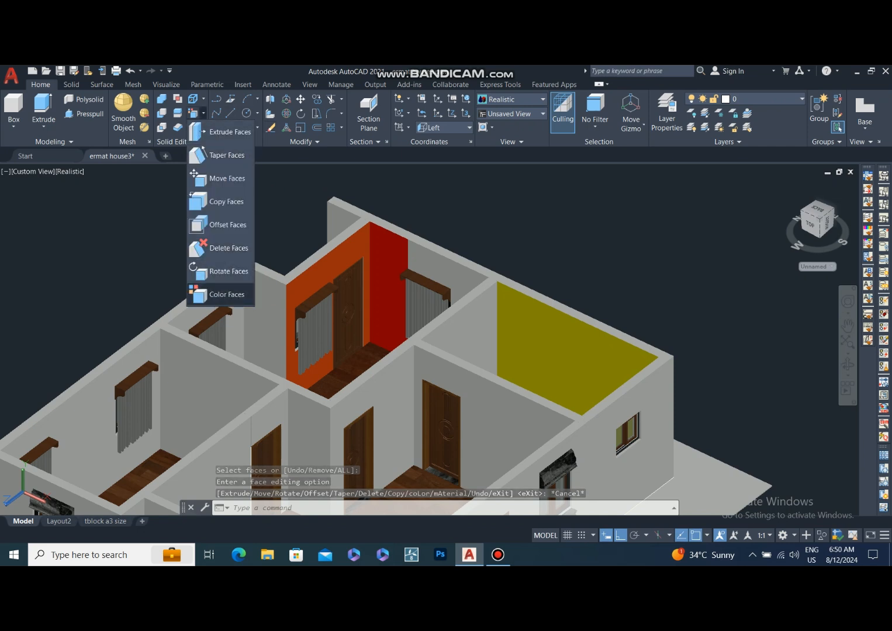
click(234, 295)
click(253, 280)
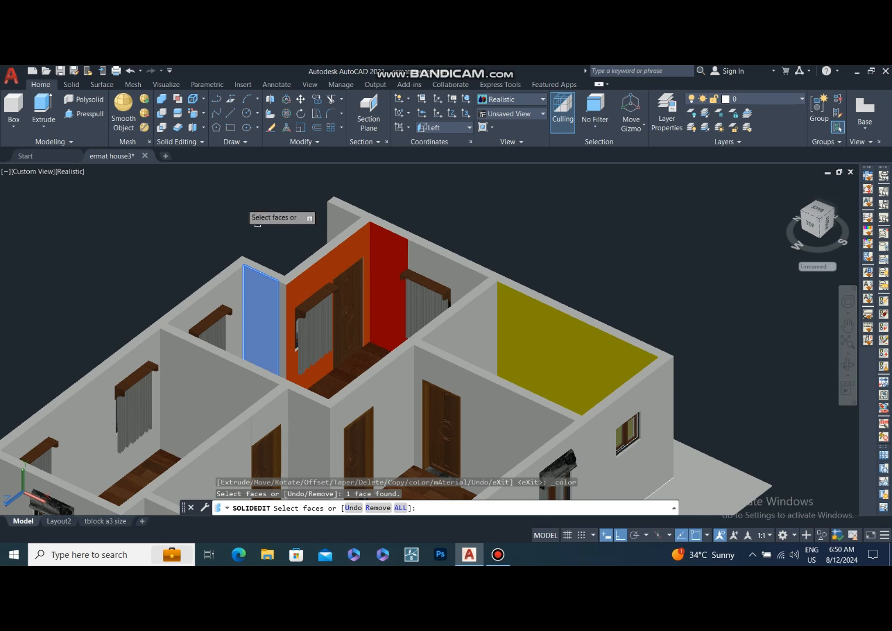
right_click(235, 184)
click(263, 192)
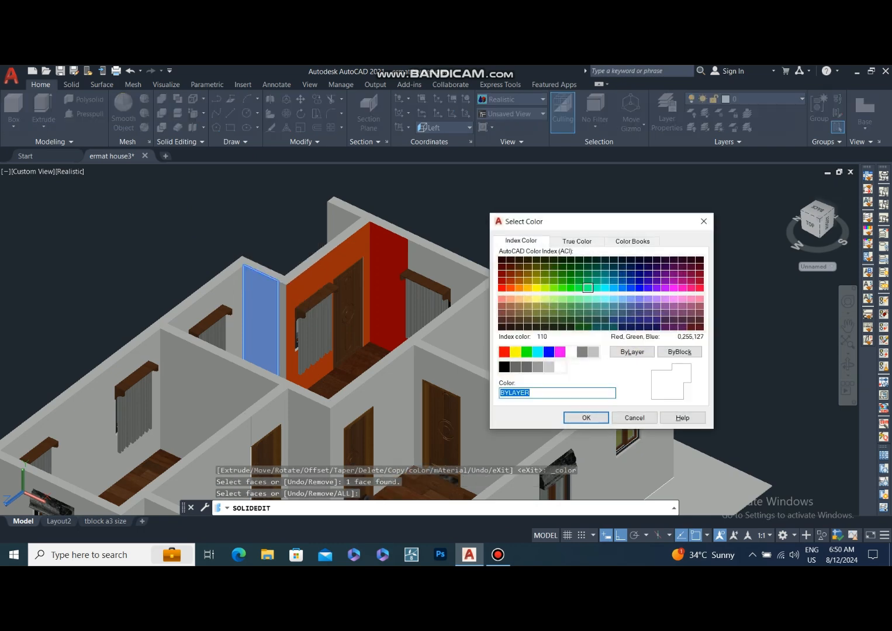
click(570, 288)
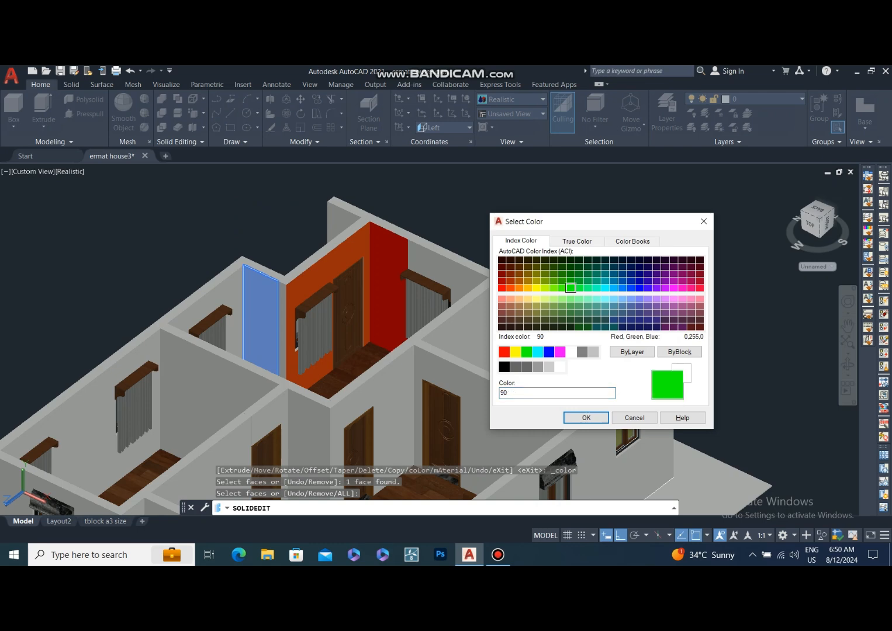
click(587, 418)
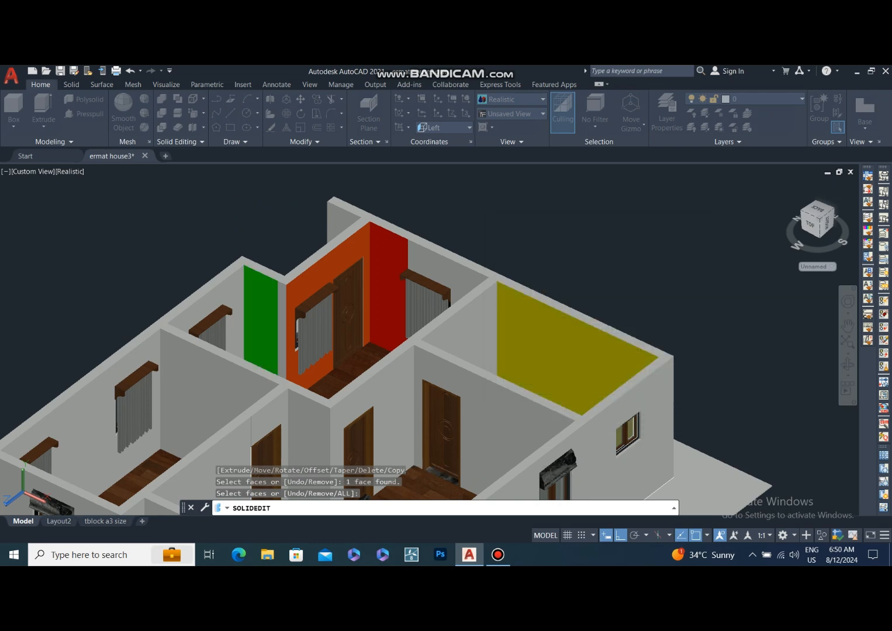
scroll(455, 291, down, 2)
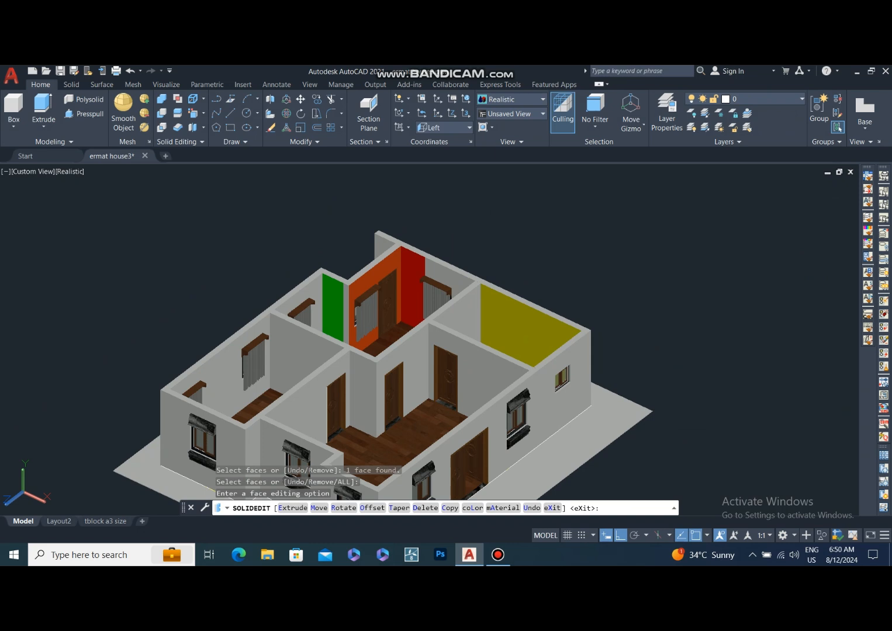
key(Escape)
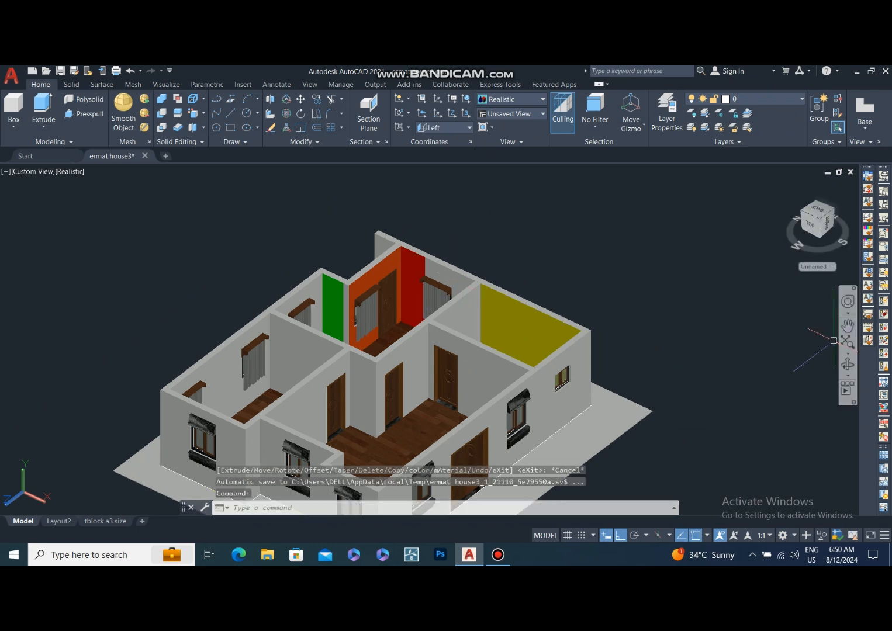
- Color the long inner wall face with the three curtained windows, spanning the two rooms beside the orange wall, blue, index color 150
click(848, 365)
drag(526, 351, 365, 341)
key(Escape)
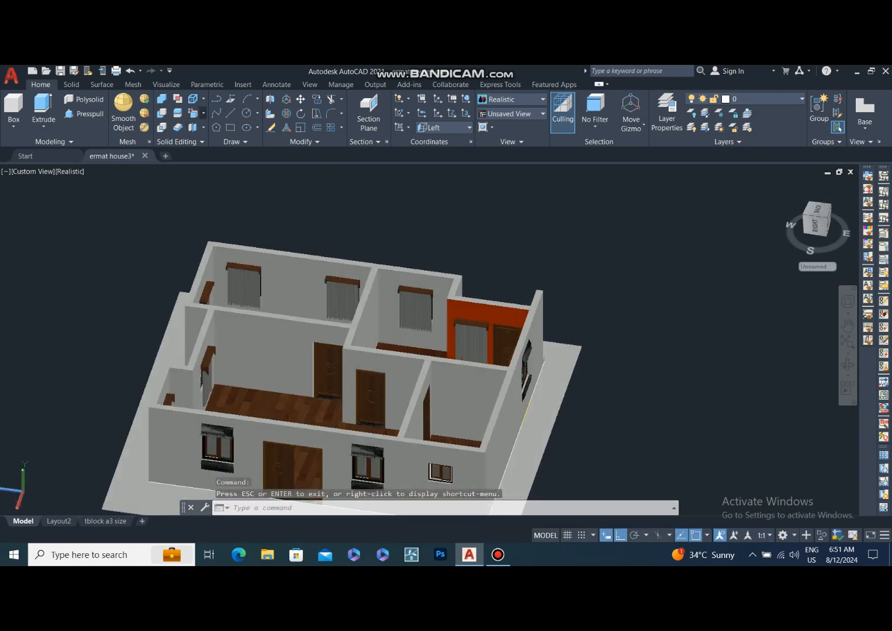
click(204, 113)
click(217, 294)
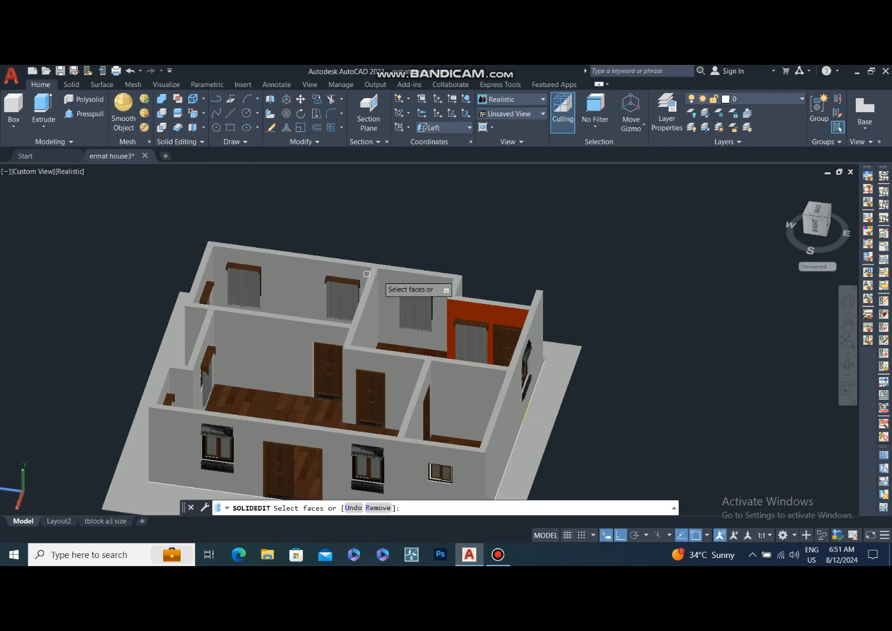
click(385, 276)
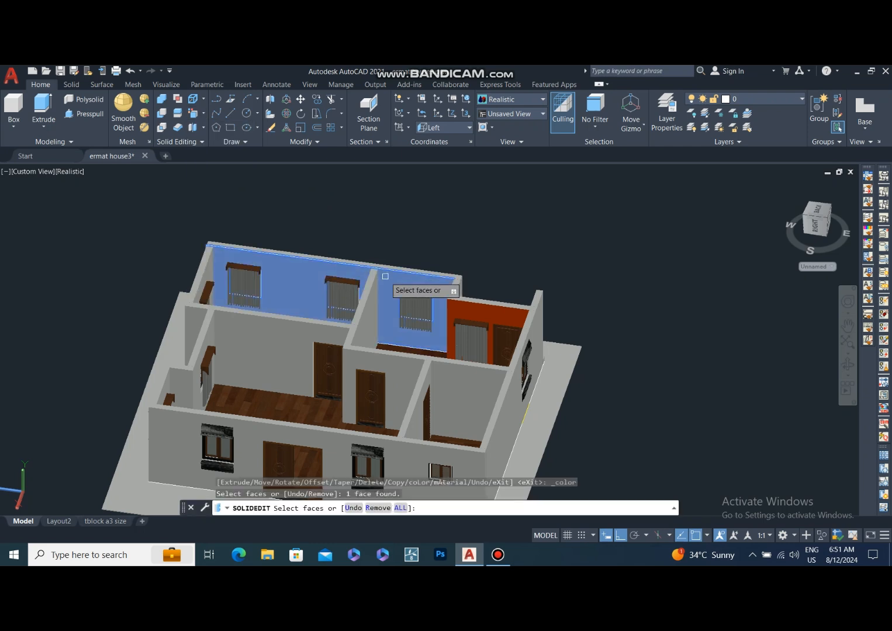
right_click(409, 212)
click(433, 216)
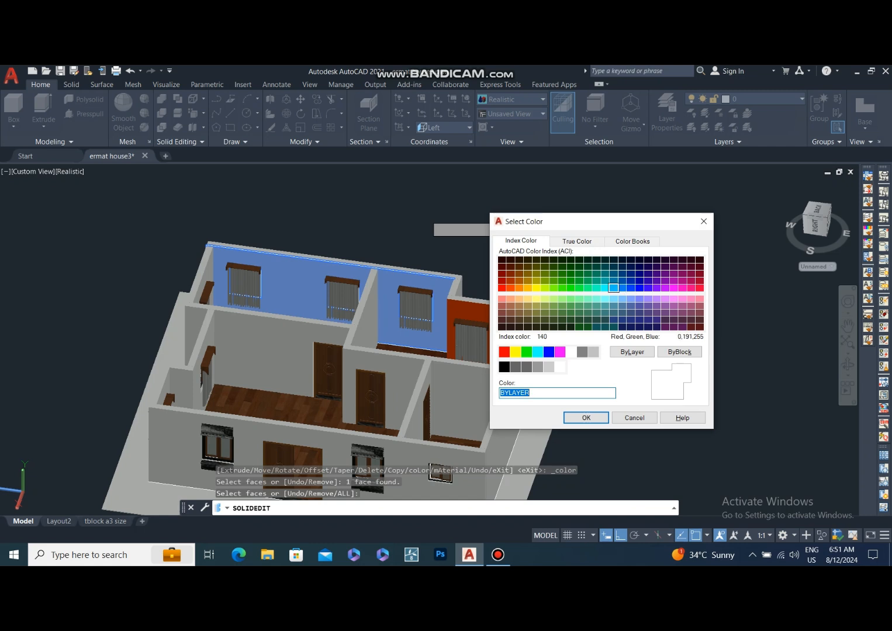
click(622, 288)
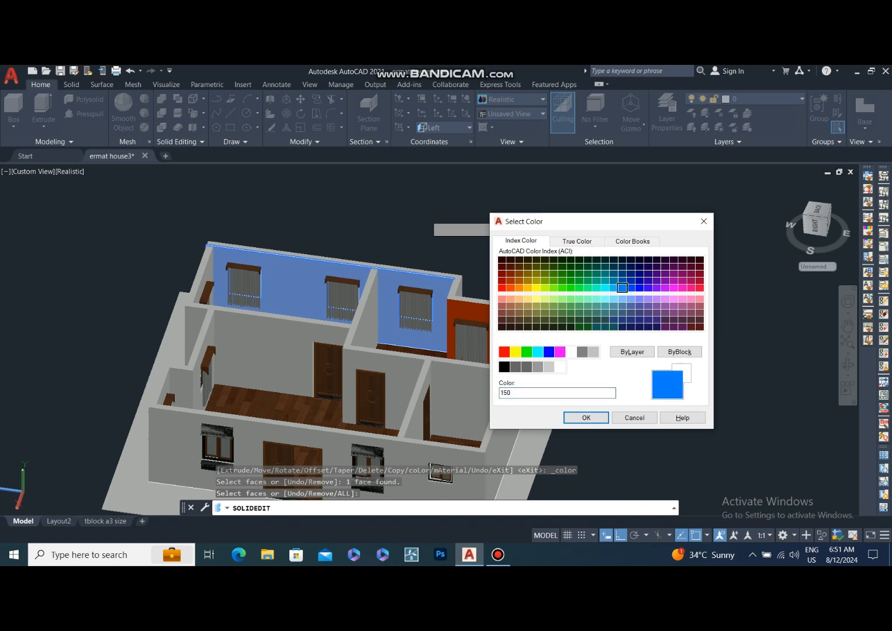
click(586, 417)
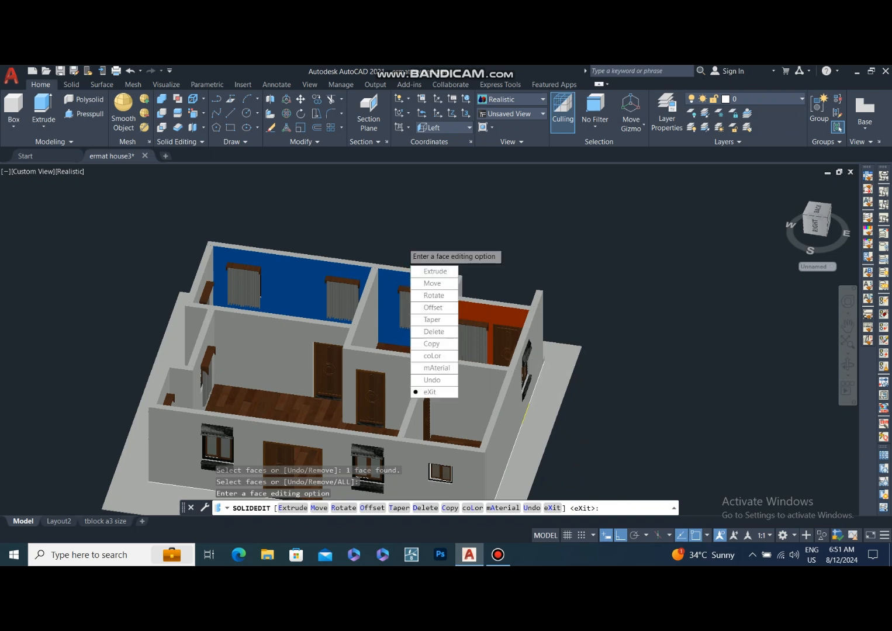
scroll(409, 244, down, 2)
scroll(408, 248, down, 2)
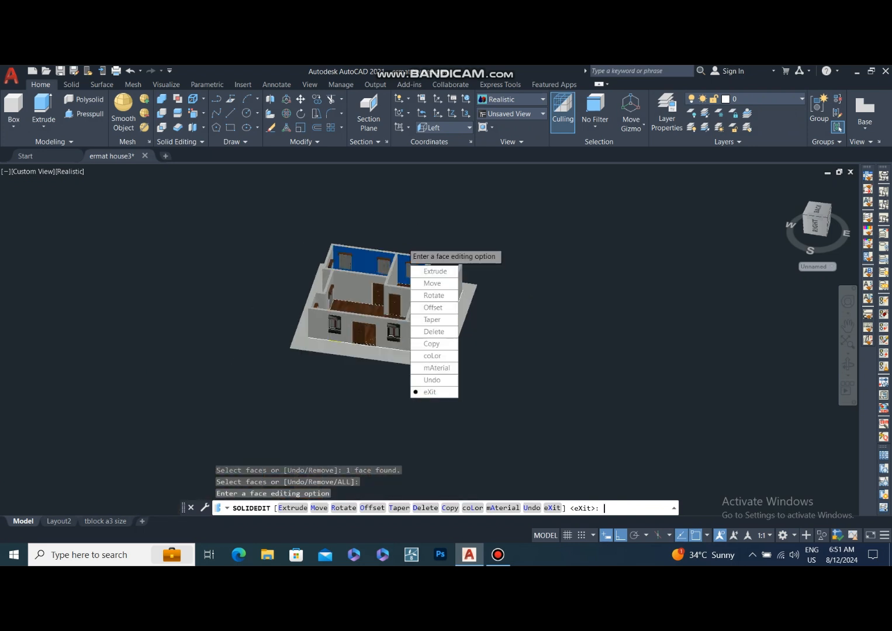
key(Return)
key(Escape)
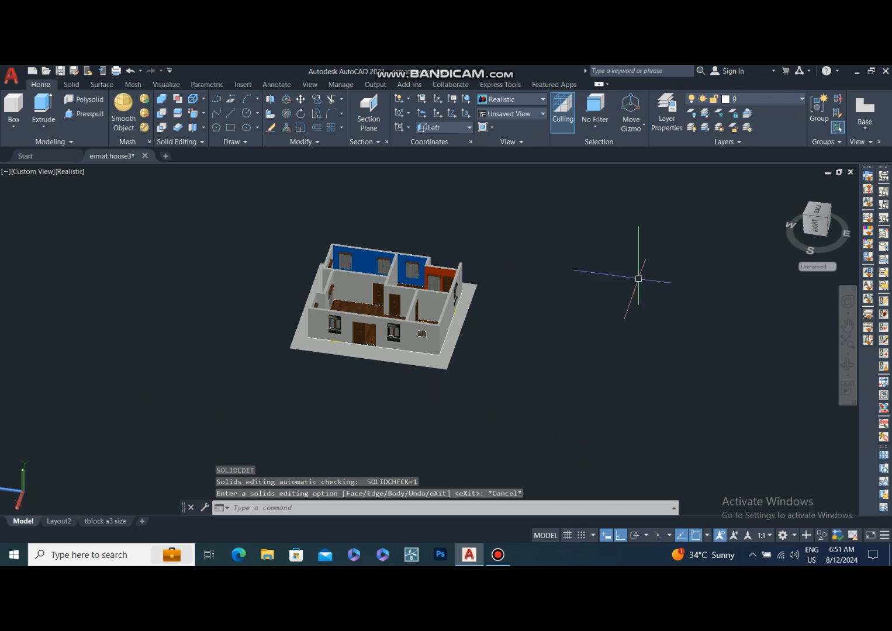
click(847, 364)
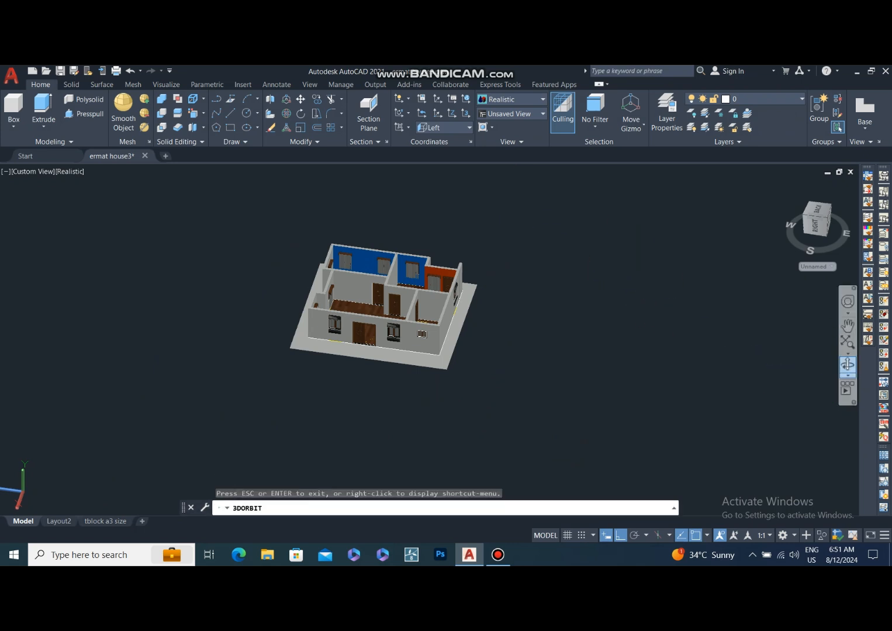
scroll(370, 278, up, 6)
scroll(361, 270, up, 2)
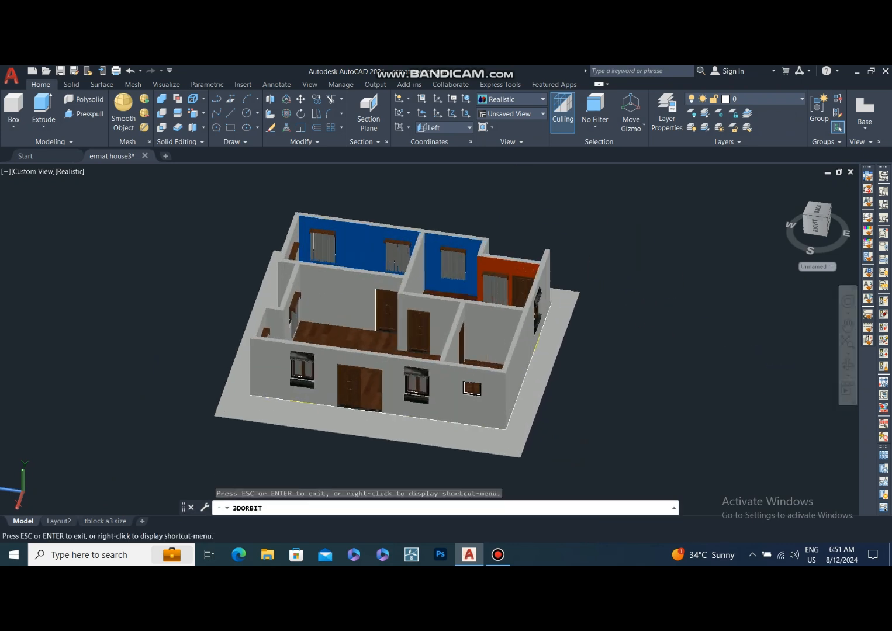
key(Escape)
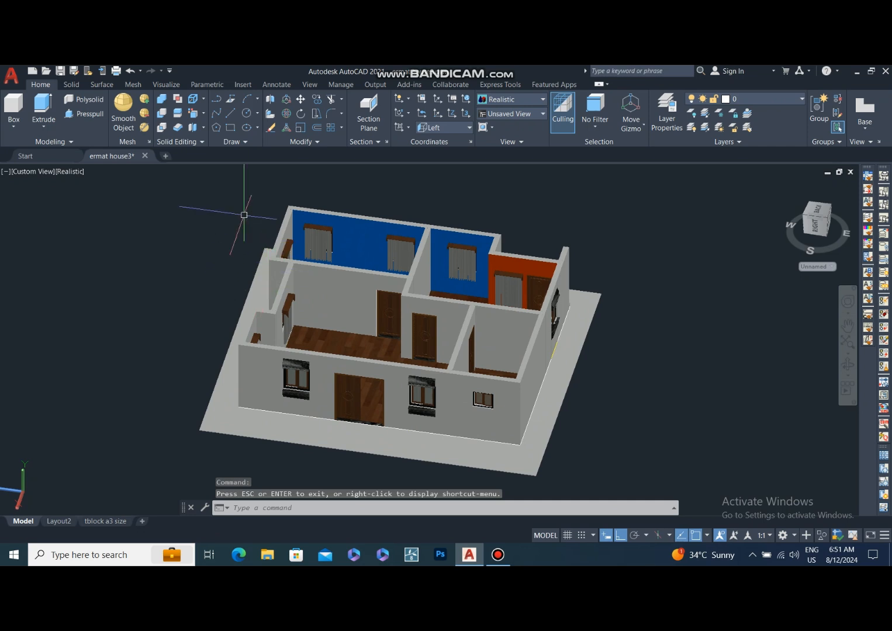
click(204, 113)
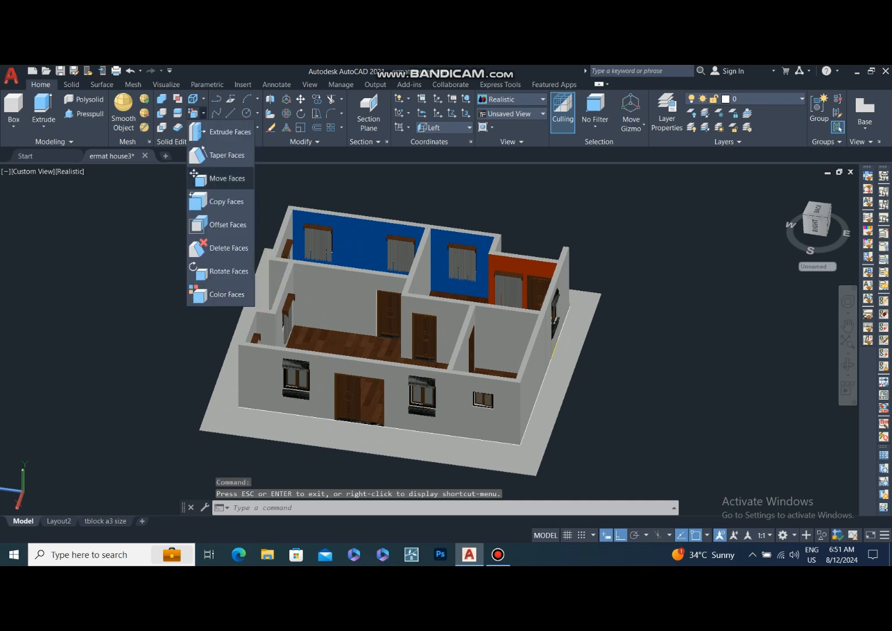
click(222, 295)
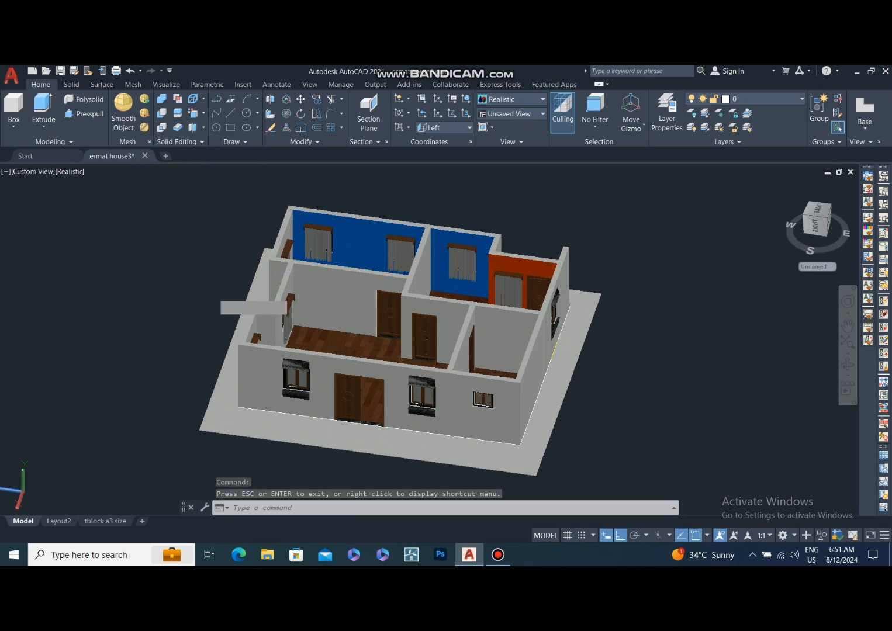
click(302, 277)
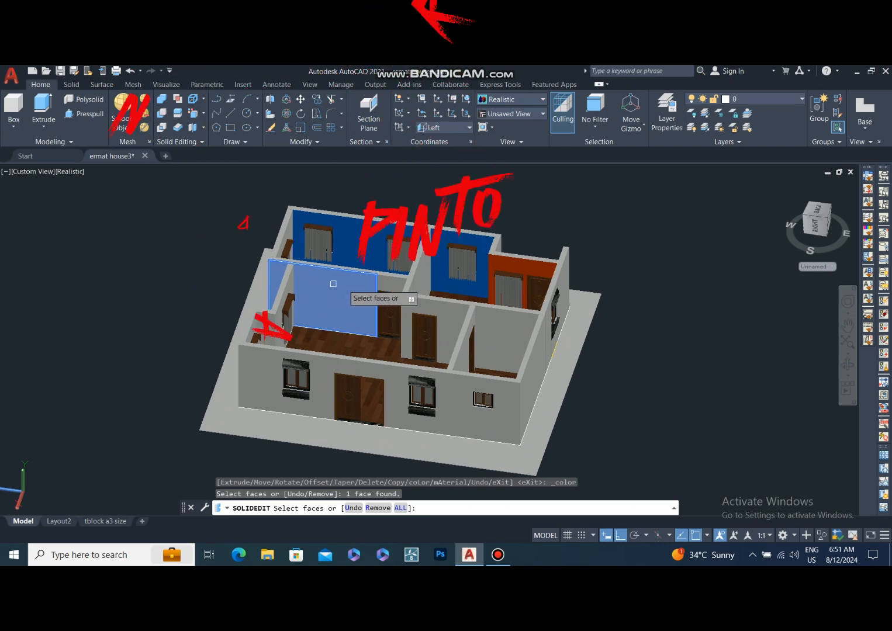
key(Escape)
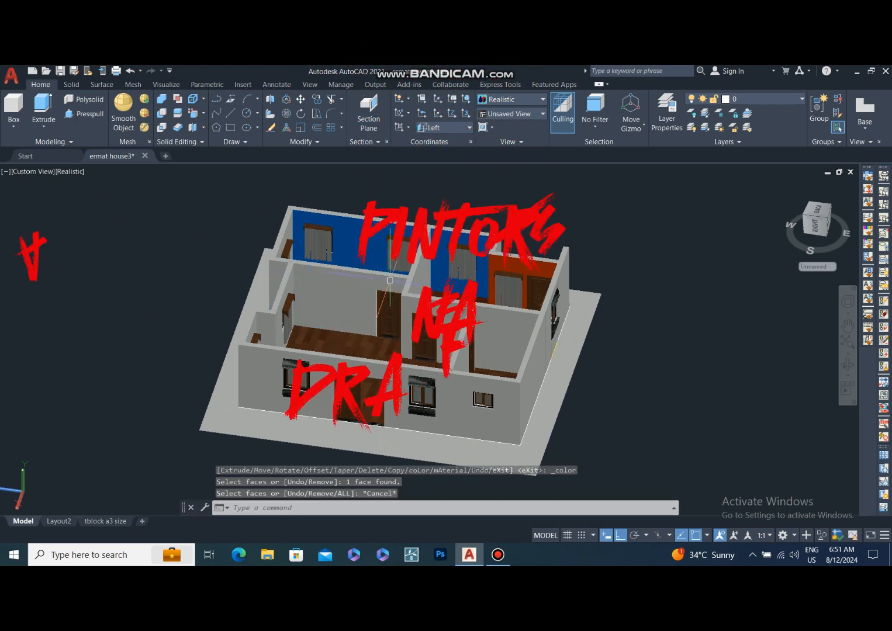
key(Return)
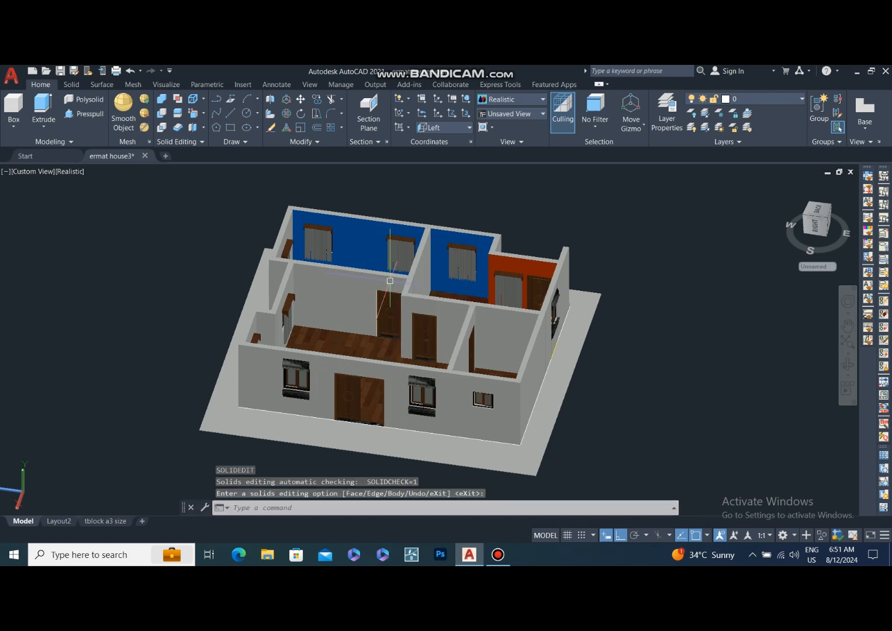
click(391, 284)
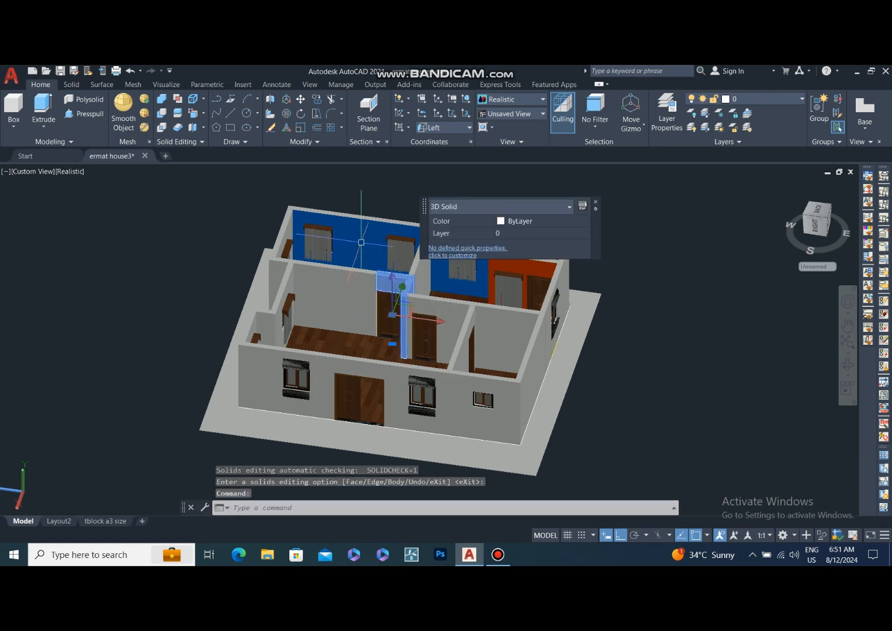
key(Escape)
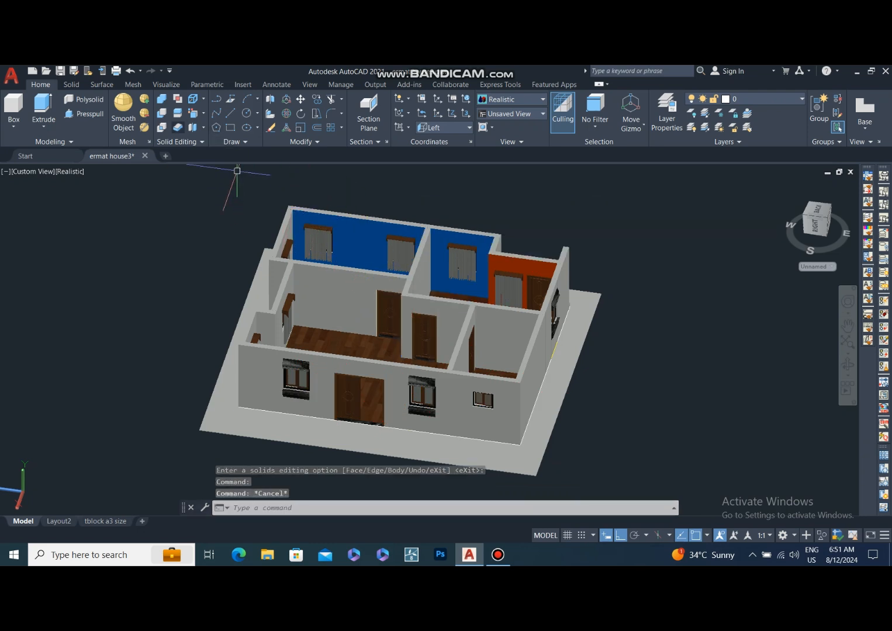
click(203, 113)
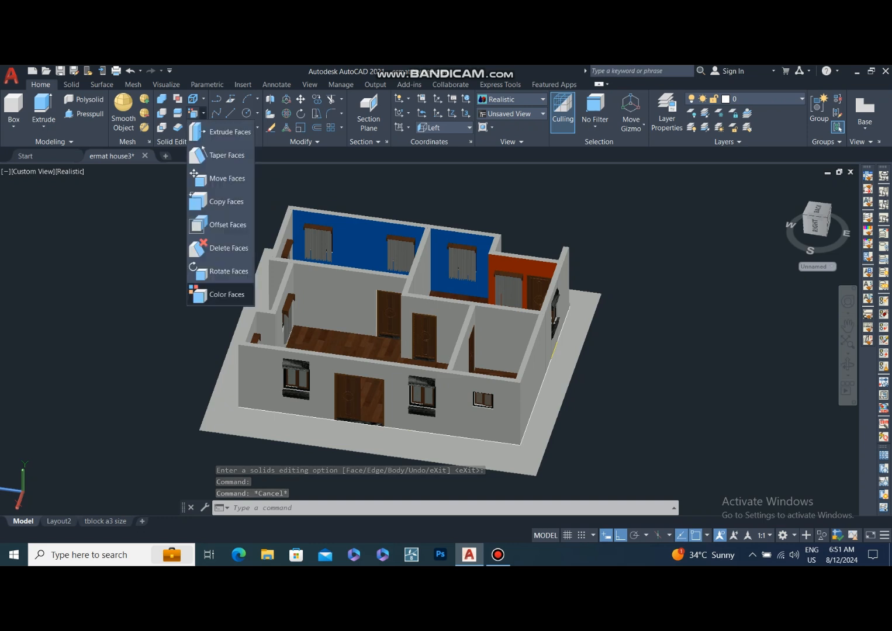
click(219, 295)
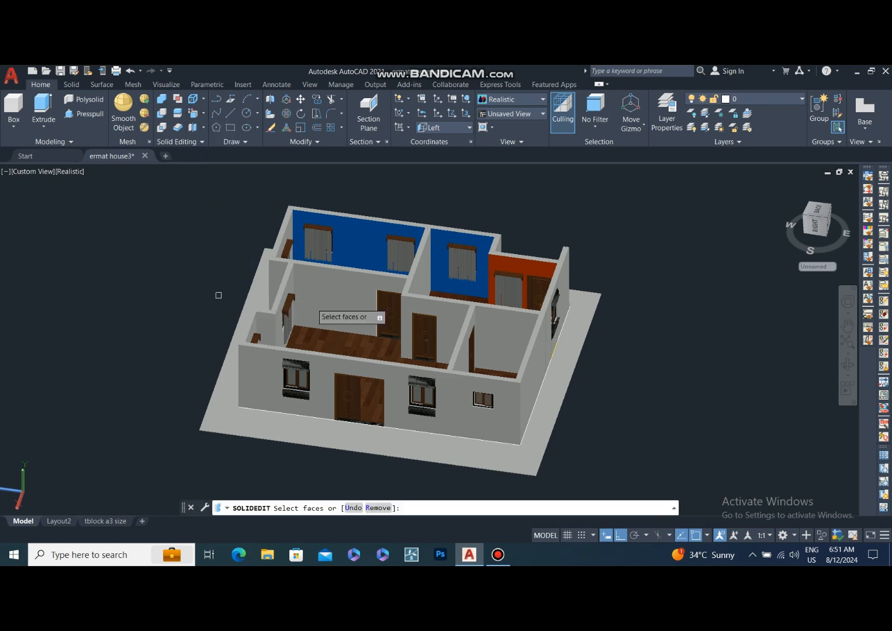
click(392, 283)
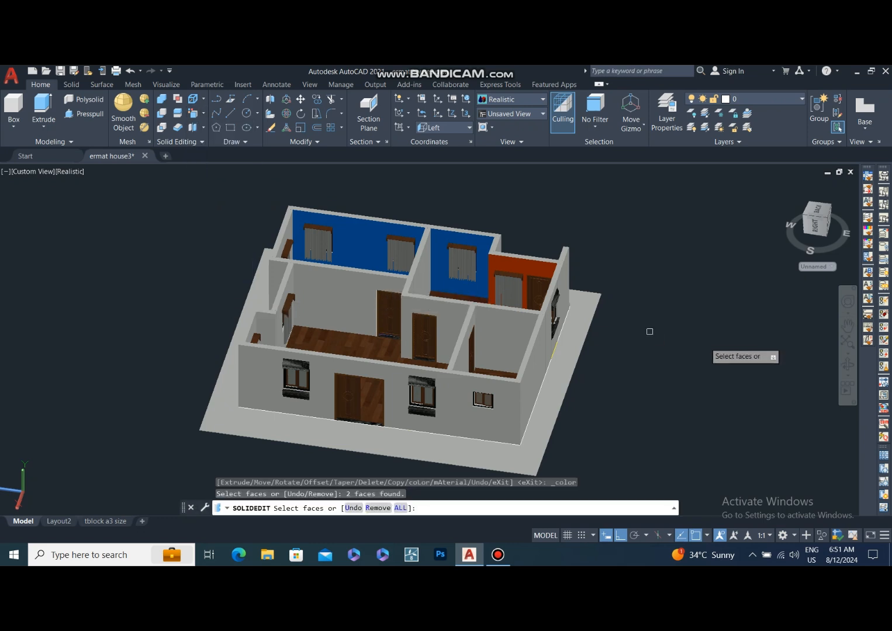
key(Escape)
- Color the narrow wall face between the two wooden doors in the central hall green, index color 100, using Color Faces
click(848, 364)
drag(363, 344, 482, 339)
key(Escape)
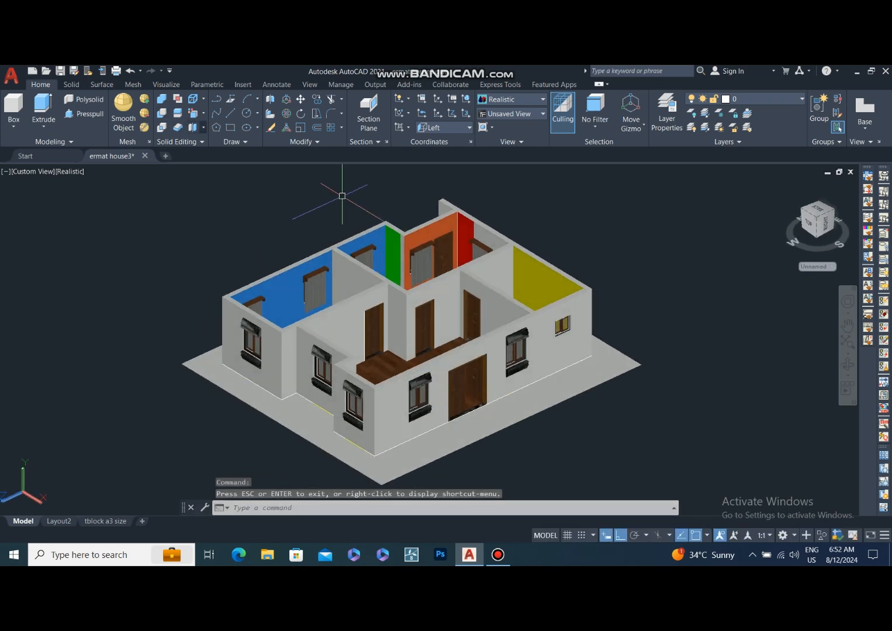
click(203, 113)
click(217, 292)
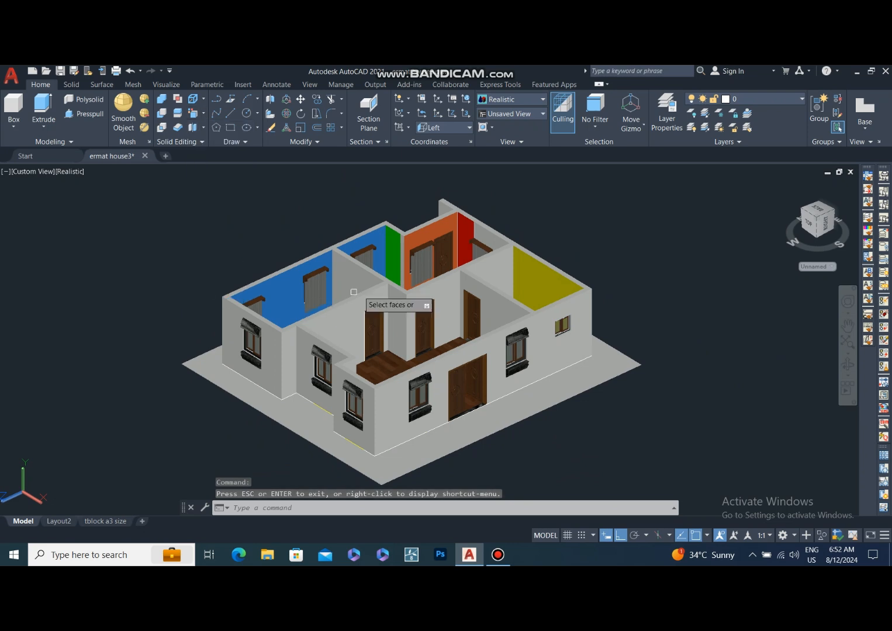
click(394, 295)
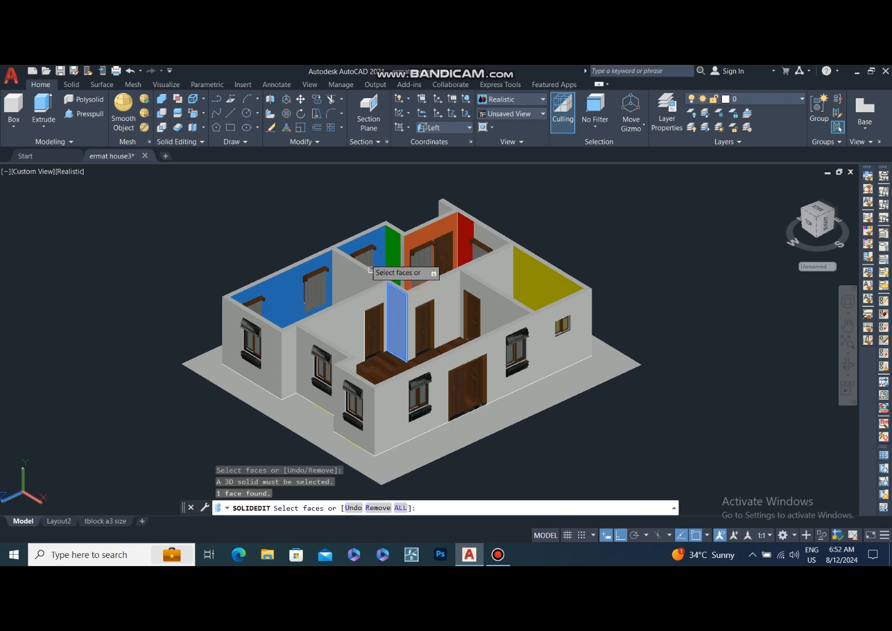
right_click(280, 193)
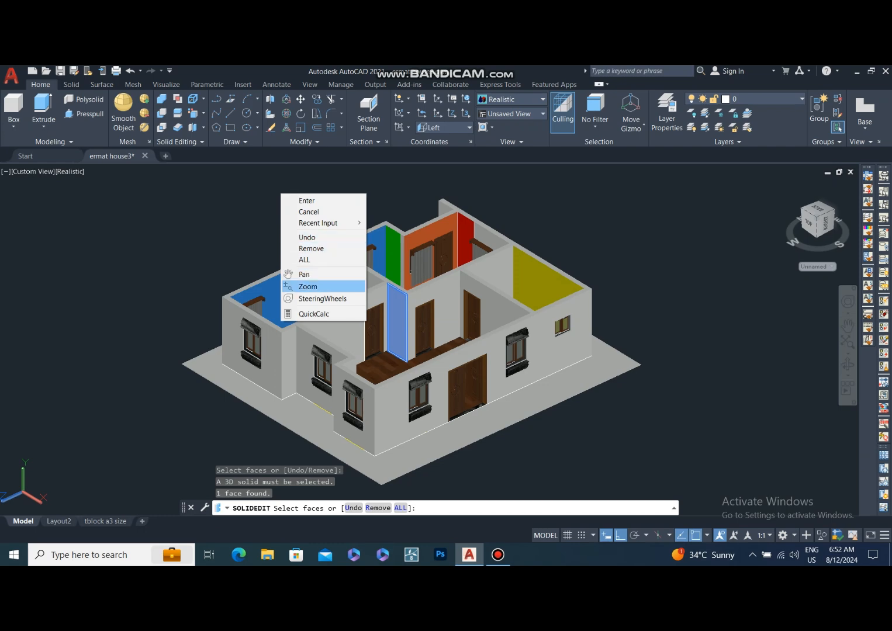
click(306, 201)
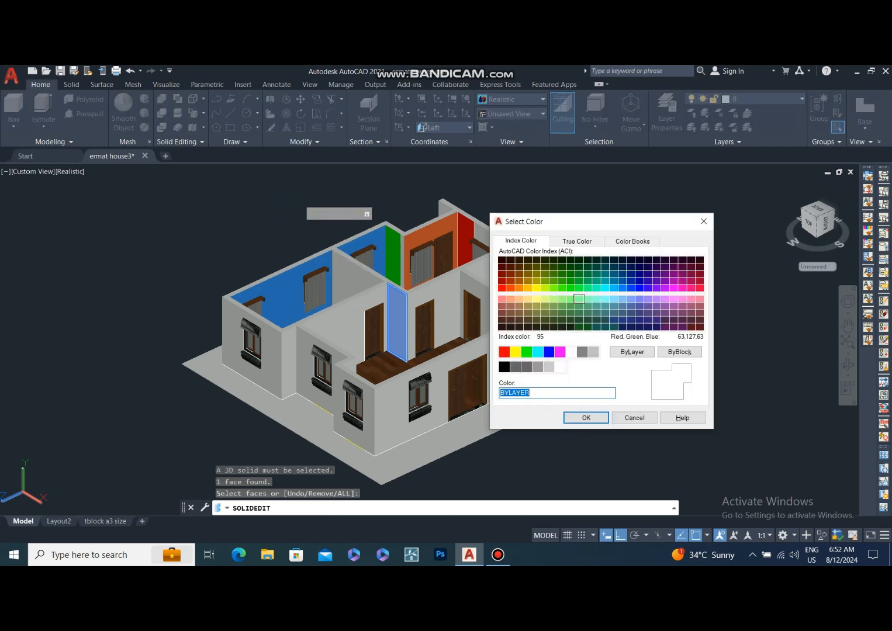
click(578, 287)
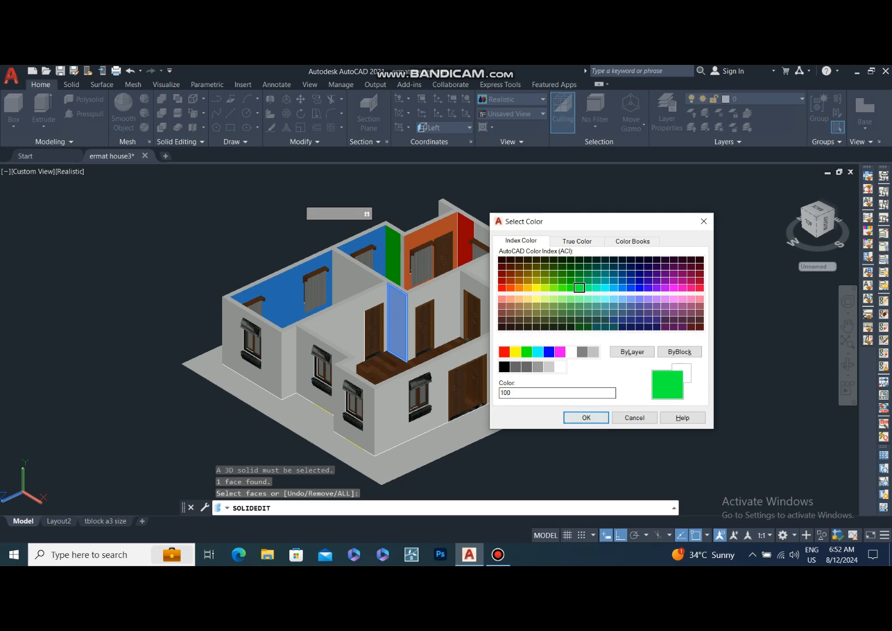
key(Return)
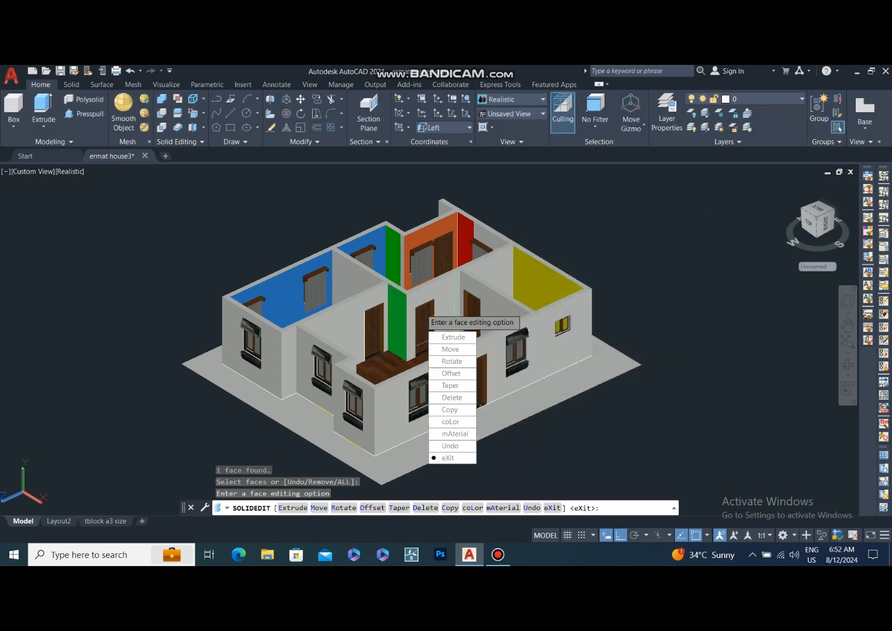
key(Return)
key(Return)
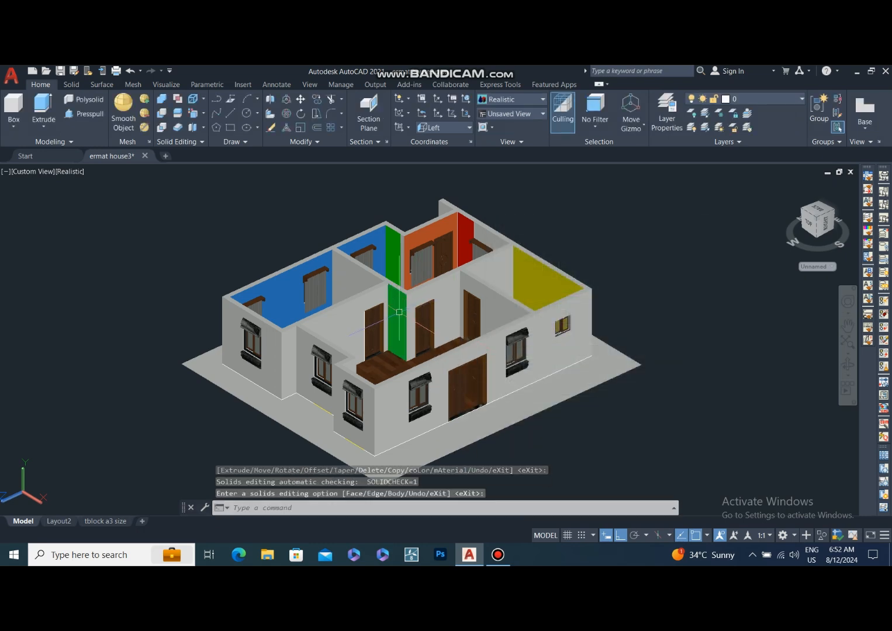
scroll(383, 317, up, 3)
scroll(386, 307, down, 2)
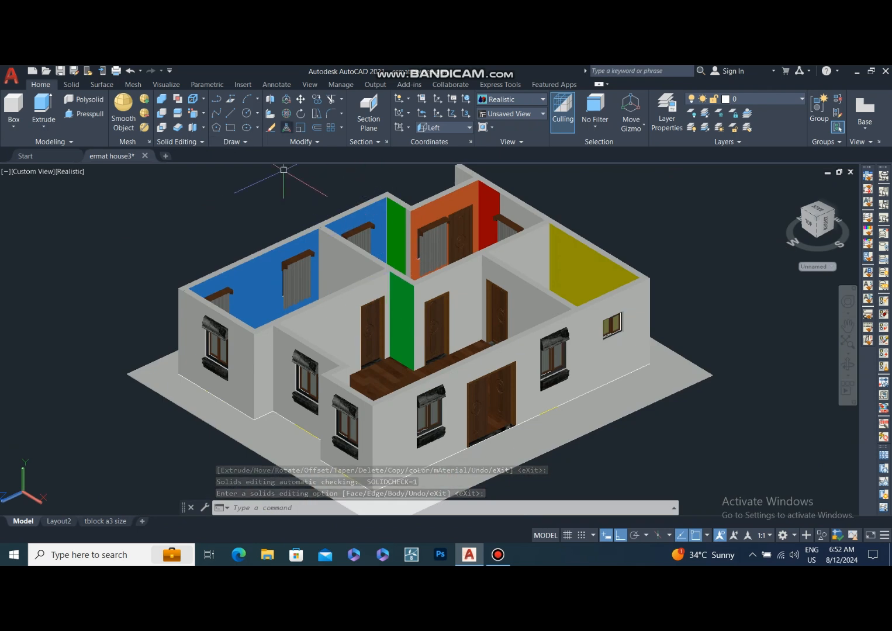
click(204, 113)
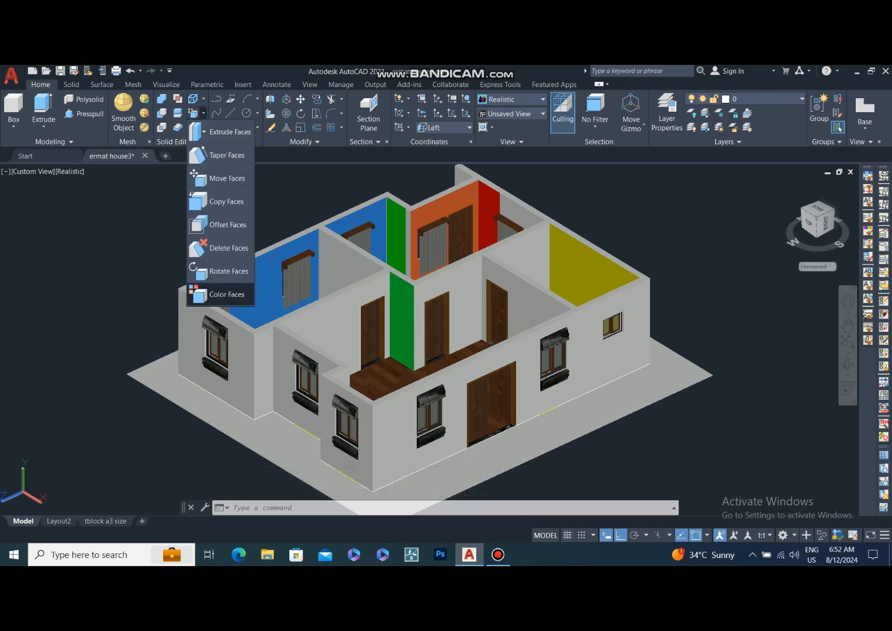
click(222, 295)
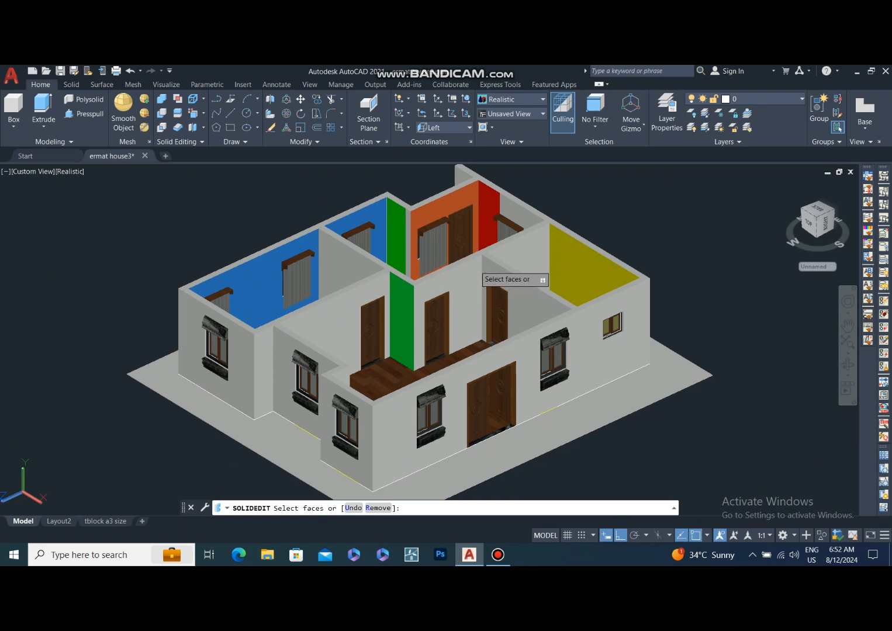
click(477, 266)
click(418, 289)
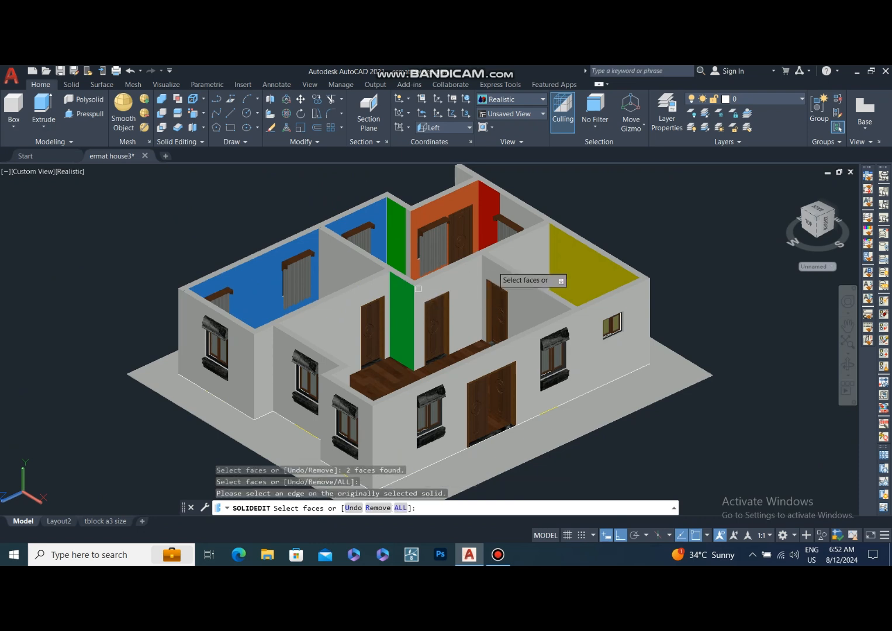
click(544, 230)
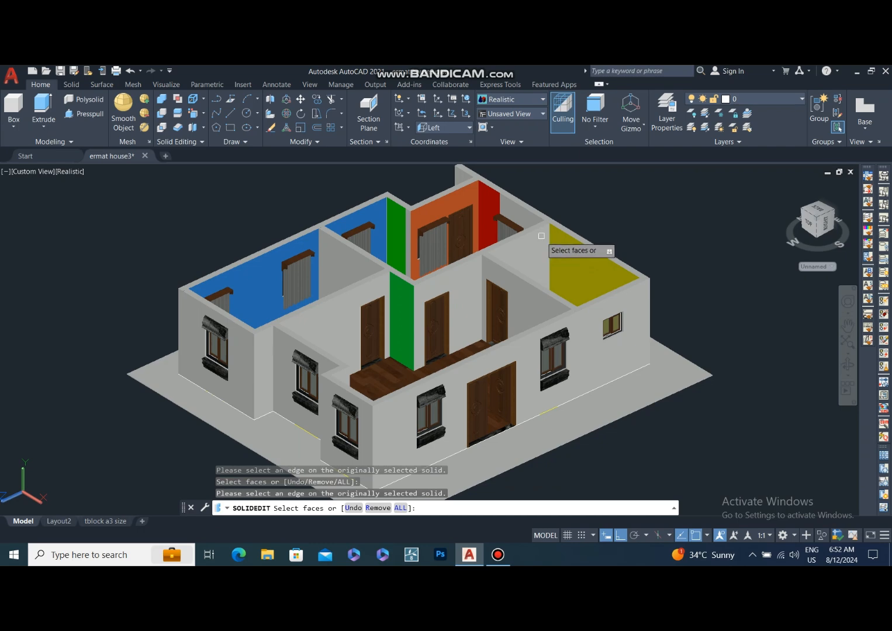
key(Escape)
scroll(462, 312, up, 6)
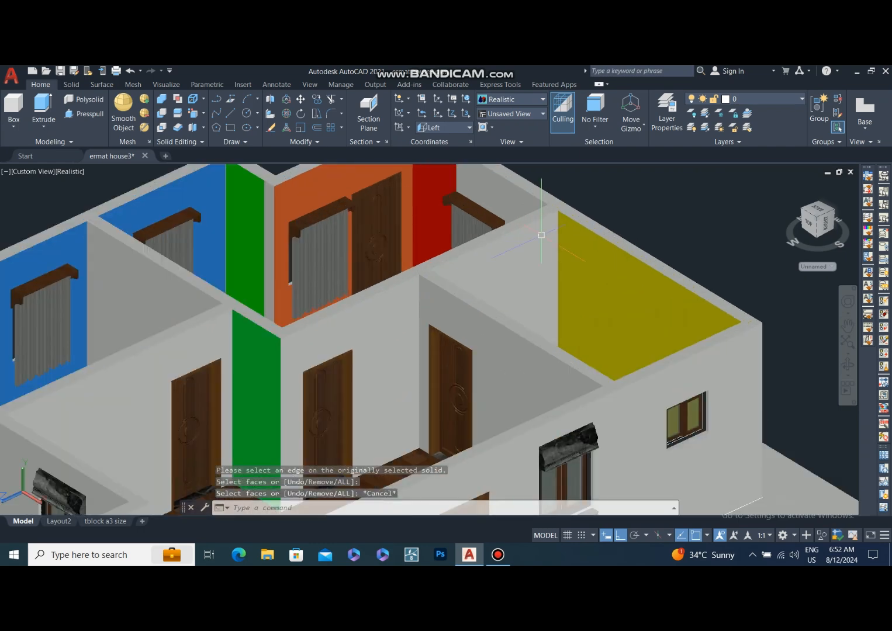
- Color the long inner wall face beside the yellow wall, spanning the corner room and central hall, orange, index color 20, using Color Faces
click(462, 312)
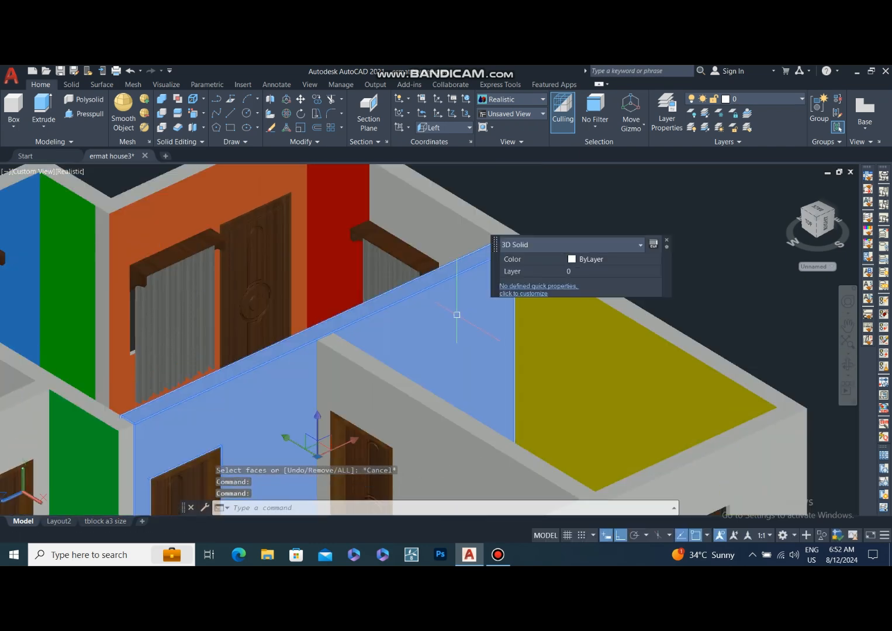
key(Escape)
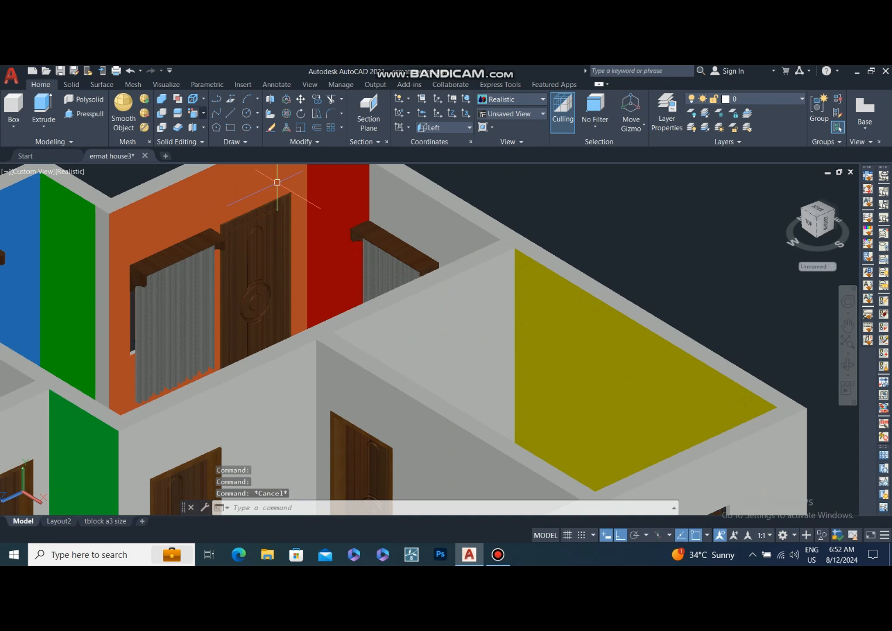
click(203, 113)
click(195, 295)
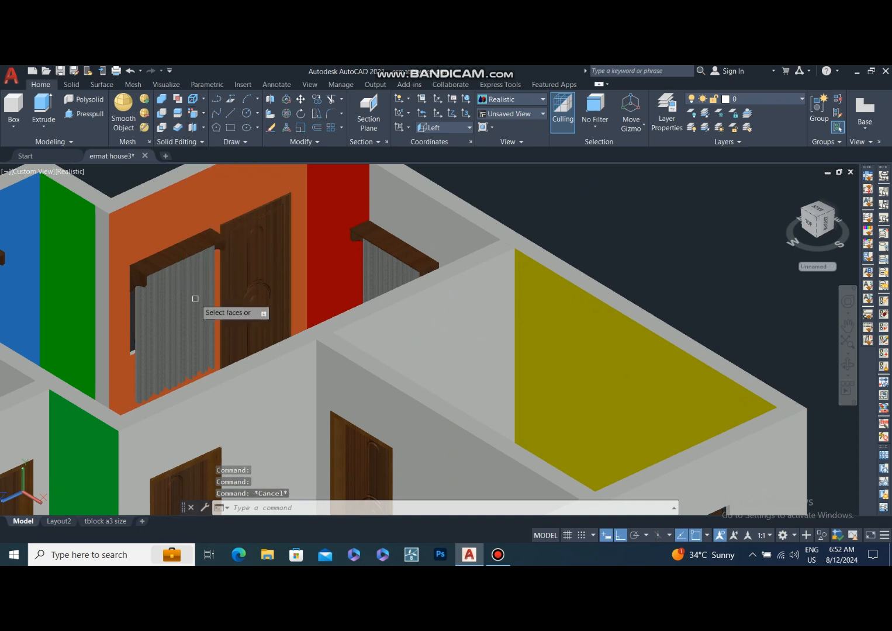
click(506, 260)
right_click(578, 206)
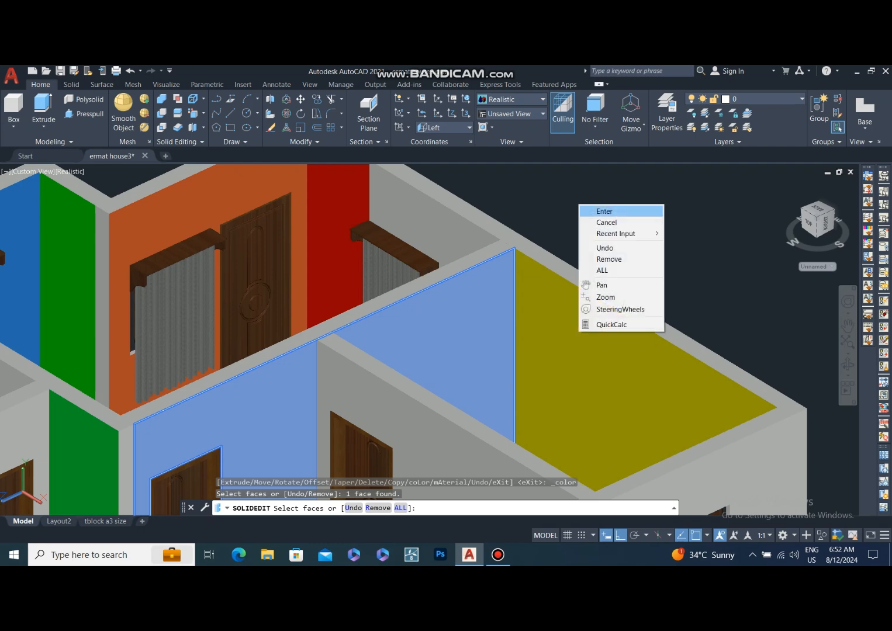
click(602, 211)
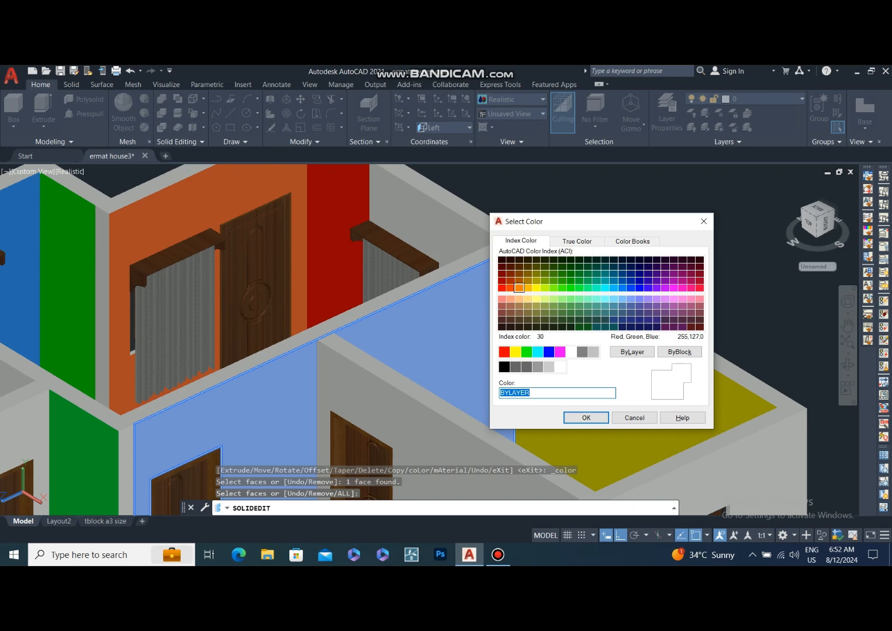
click(510, 288)
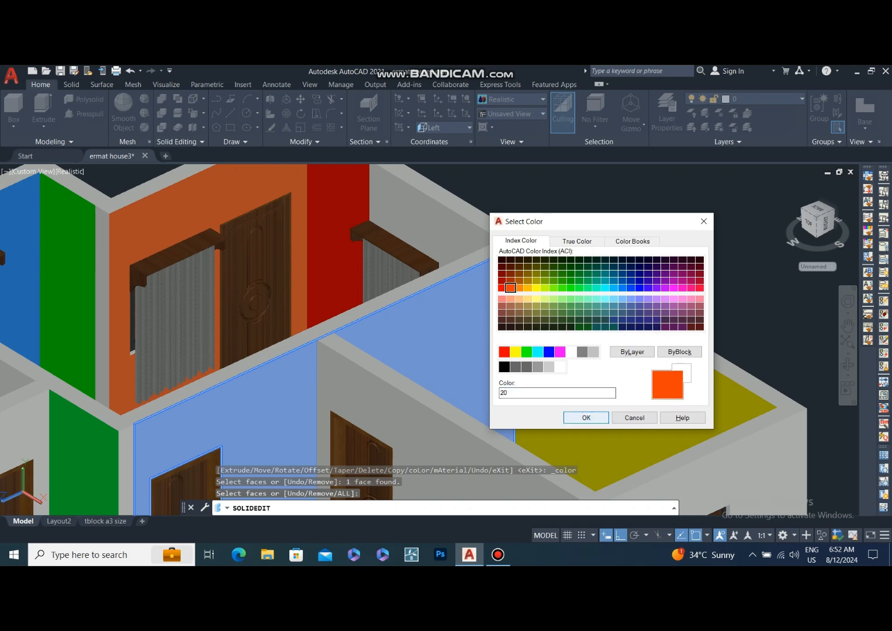
click(586, 417)
scroll(582, 202, down, 4)
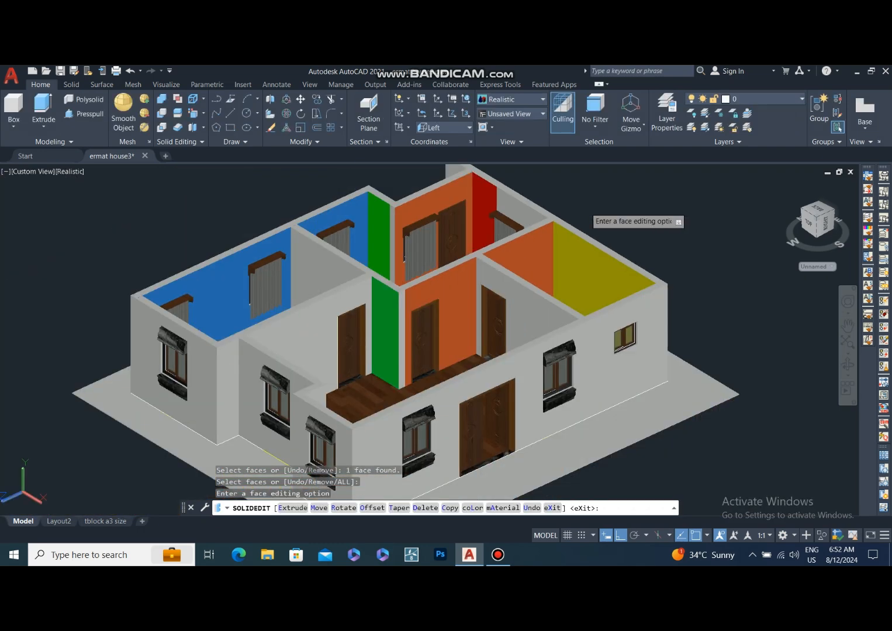
key(Down)
key(Escape)
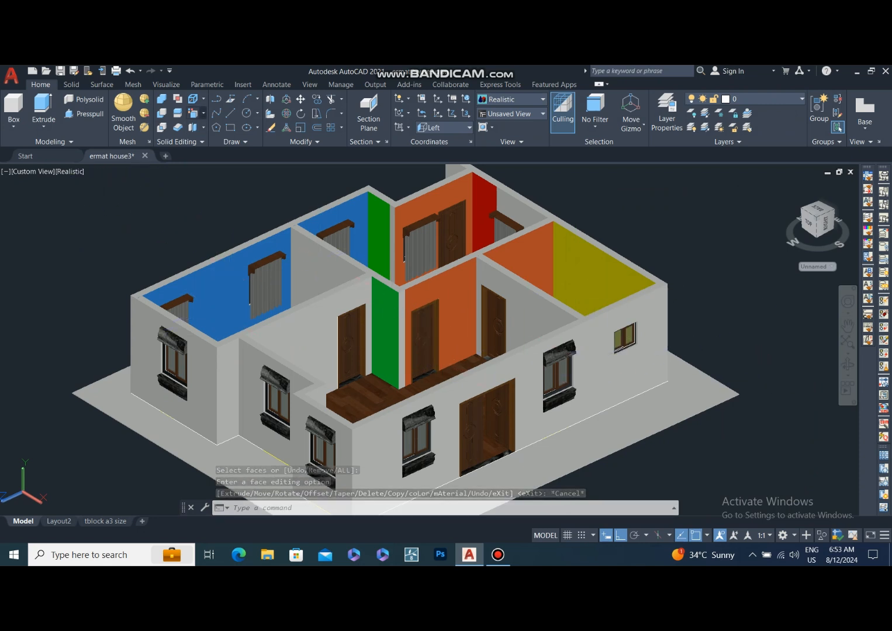
click(203, 114)
click(230, 295)
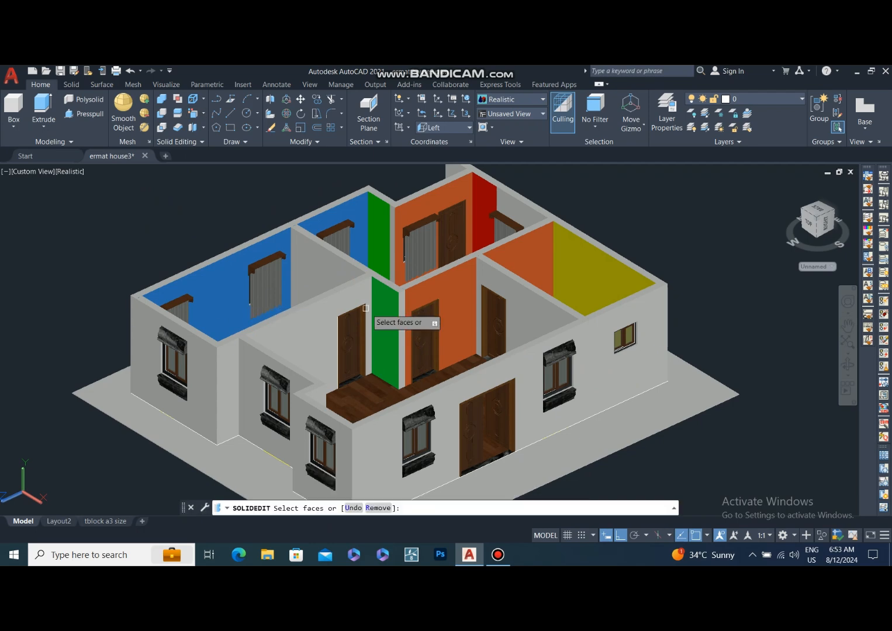
scroll(368, 307, up, 6)
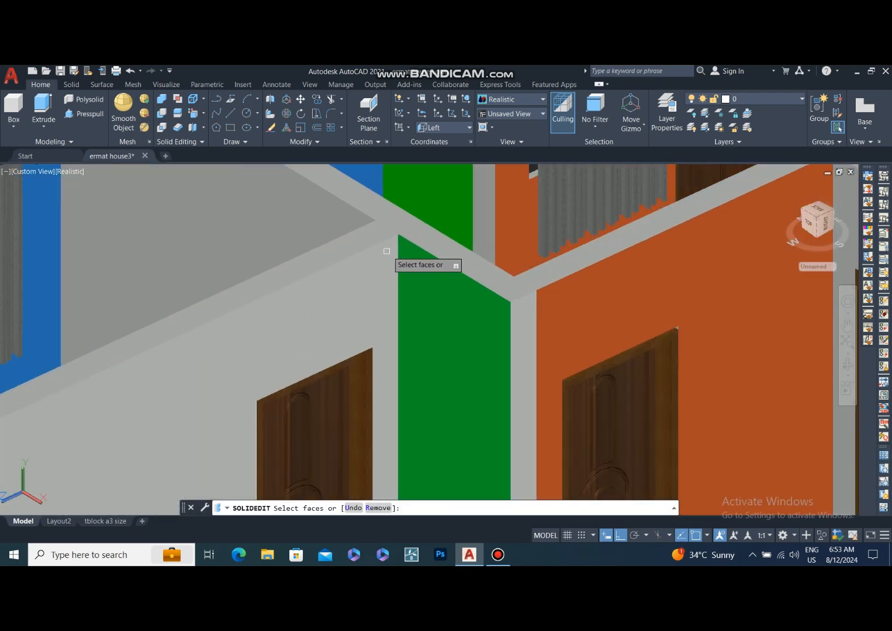
click(388, 250)
click(389, 247)
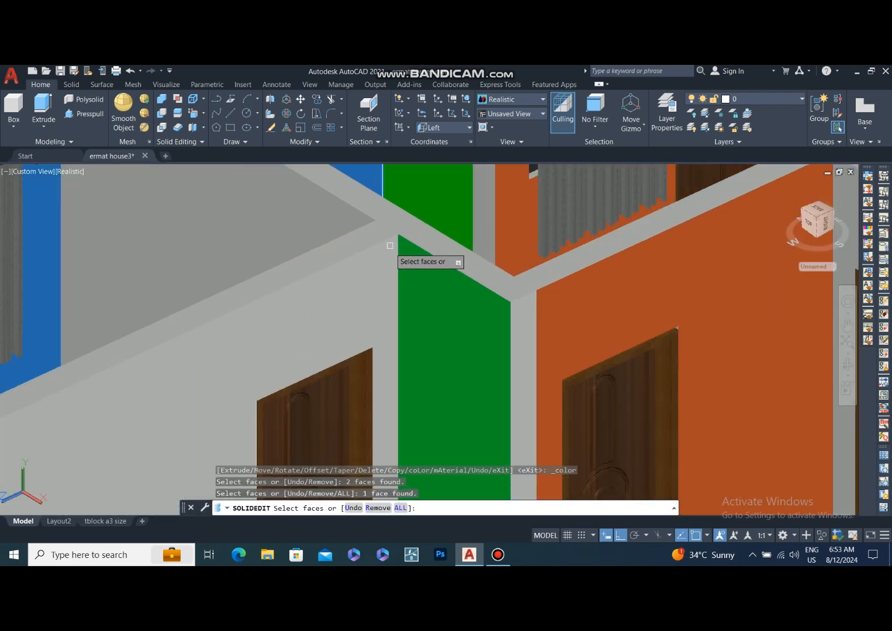
click(382, 301)
key(Escape)
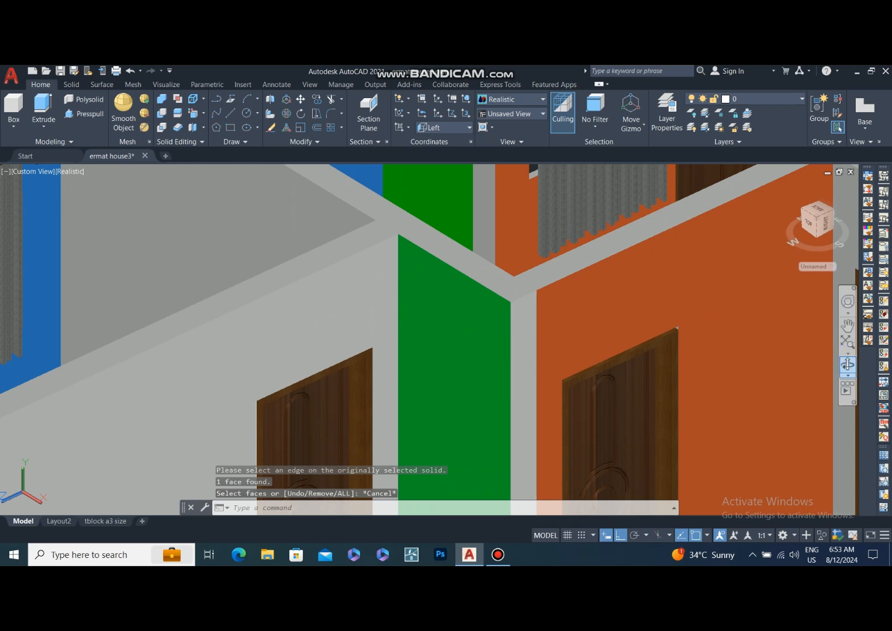
click(848, 363)
drag(585, 327, 345, 321)
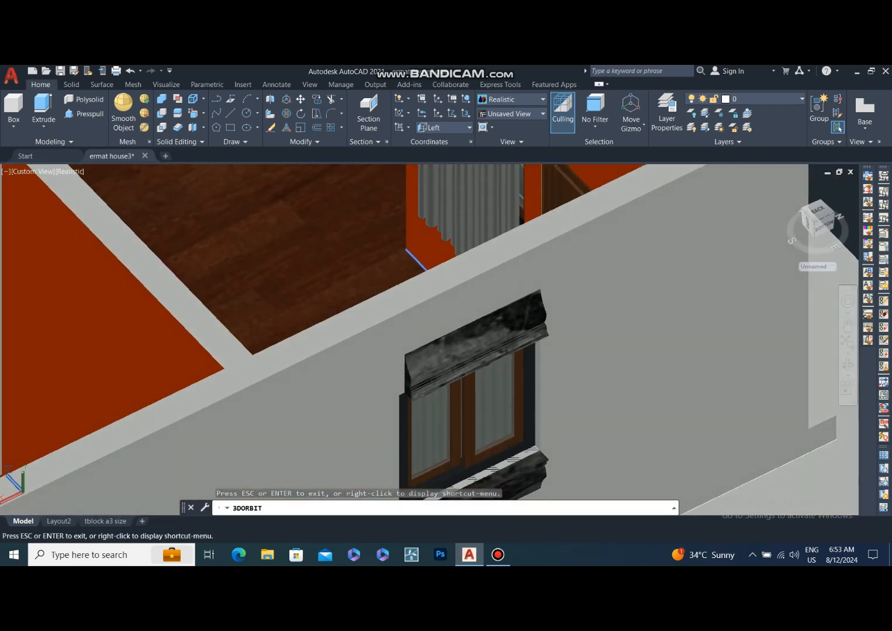
middle_drag(345, 325, 390, 509)
key(Escape)
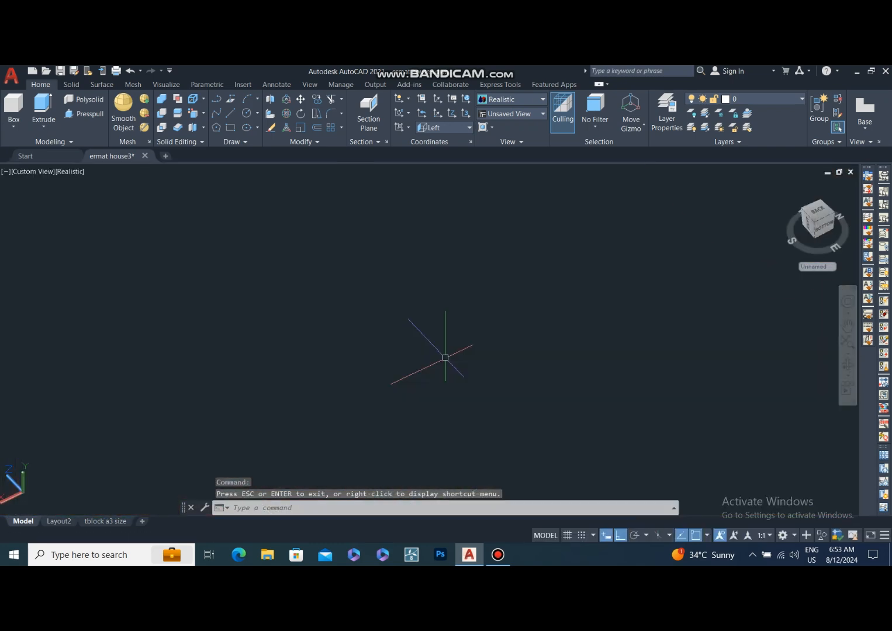
key(Escape)
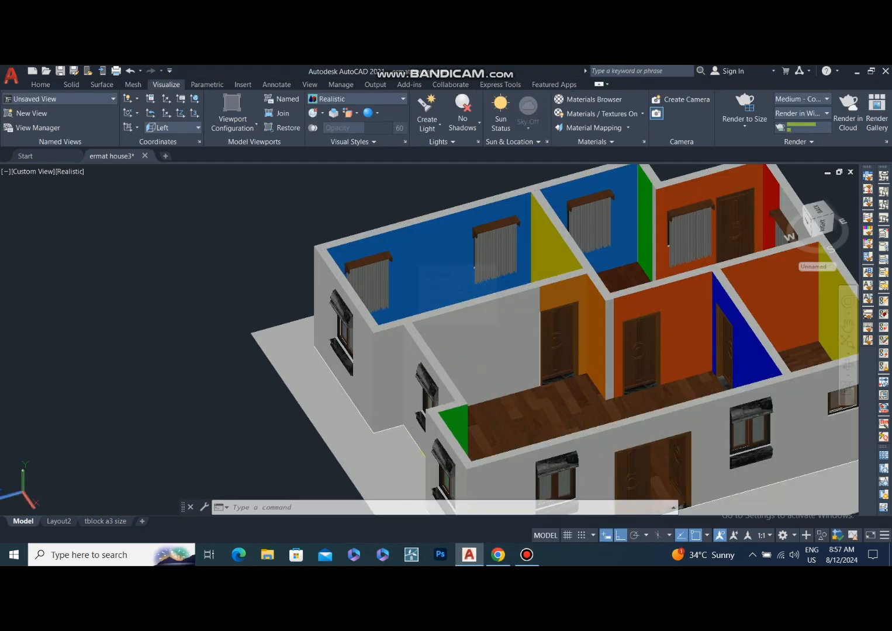
- Draw a diagonal line between opposite top corners of the room with two curtained windows and the yellow wall
text(l)
key(Return)
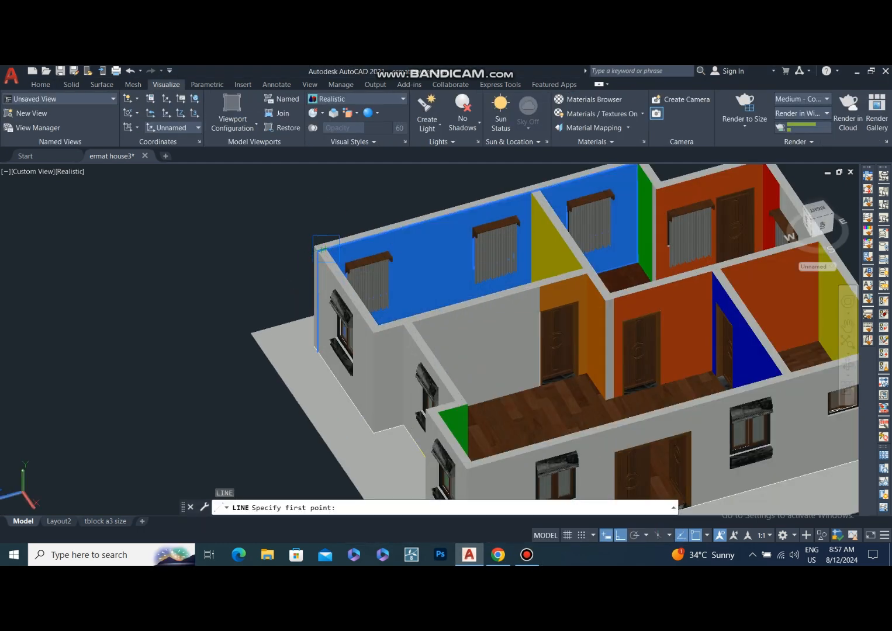
click(322, 257)
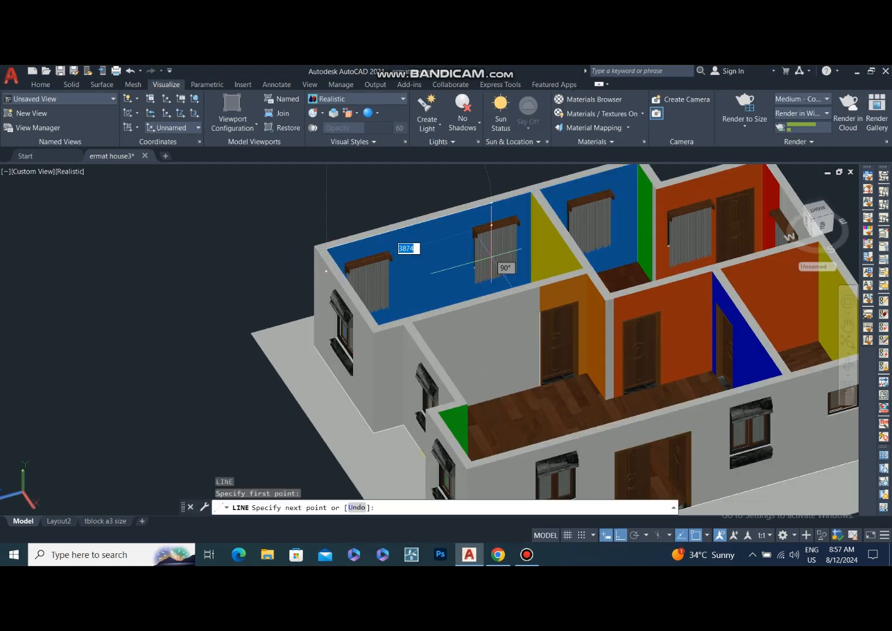
click(583, 268)
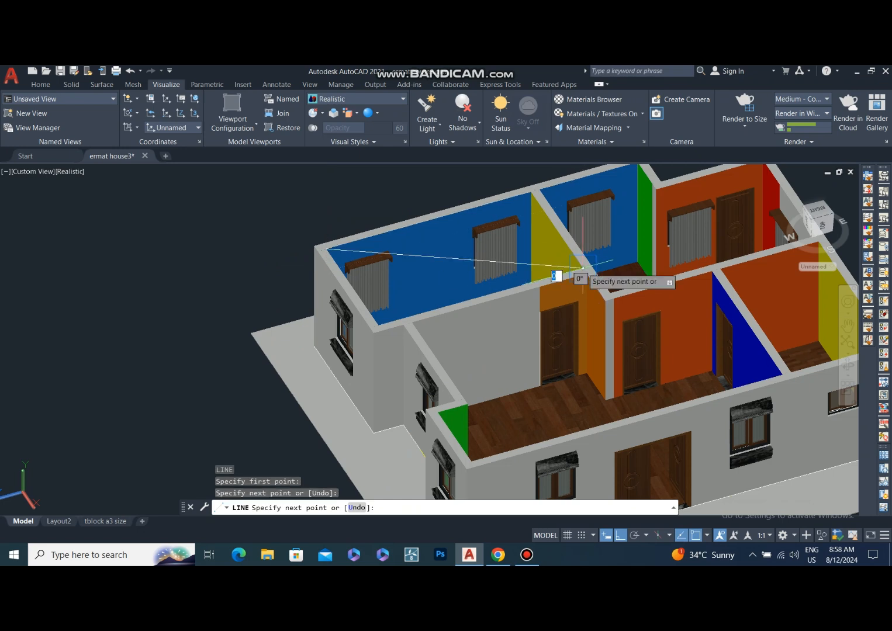
key(Return)
- Draw a diagonal line across the room from the top corner of the orange and red walls to the opposite top corner
middle_drag(619, 228, 498, 254)
key(Return)
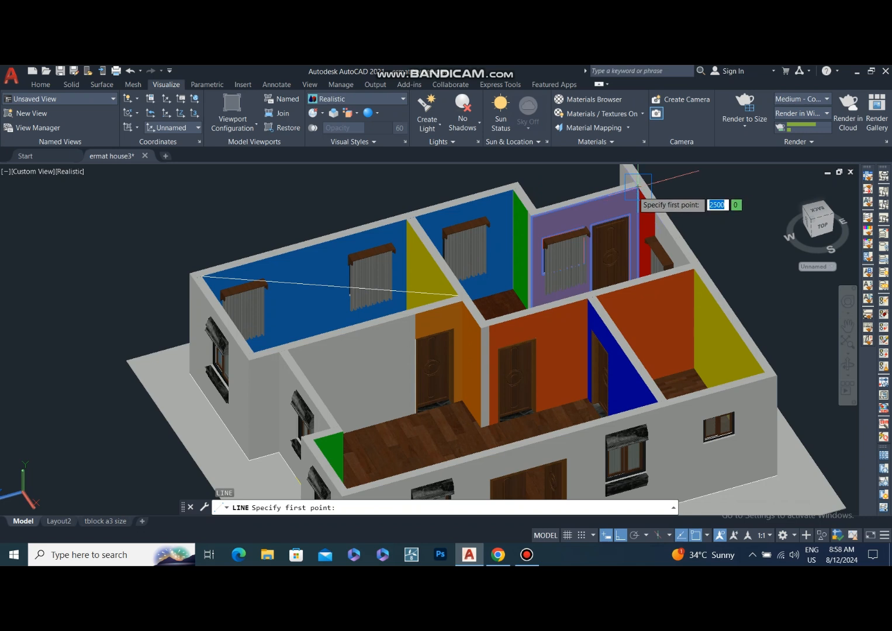
click(485, 321)
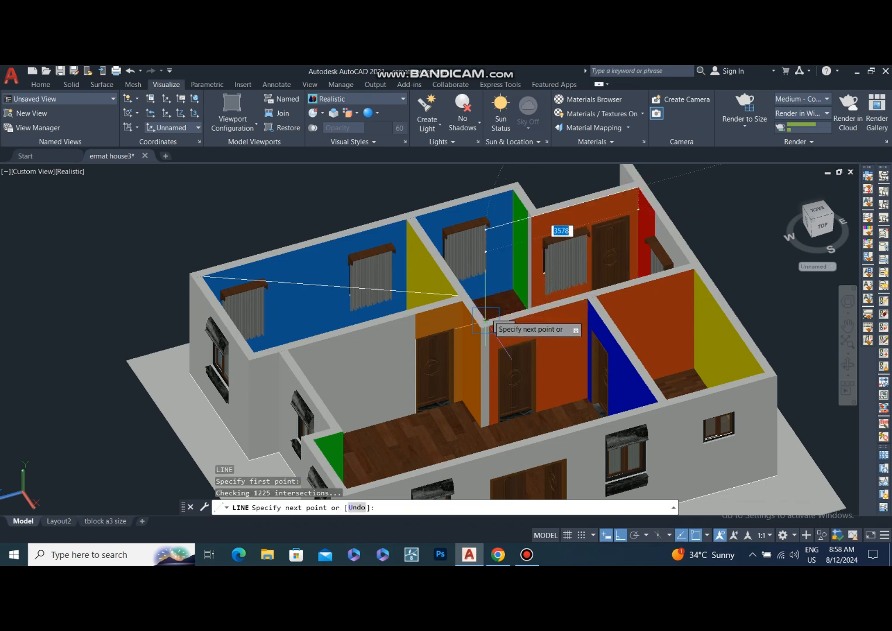
click(486, 317)
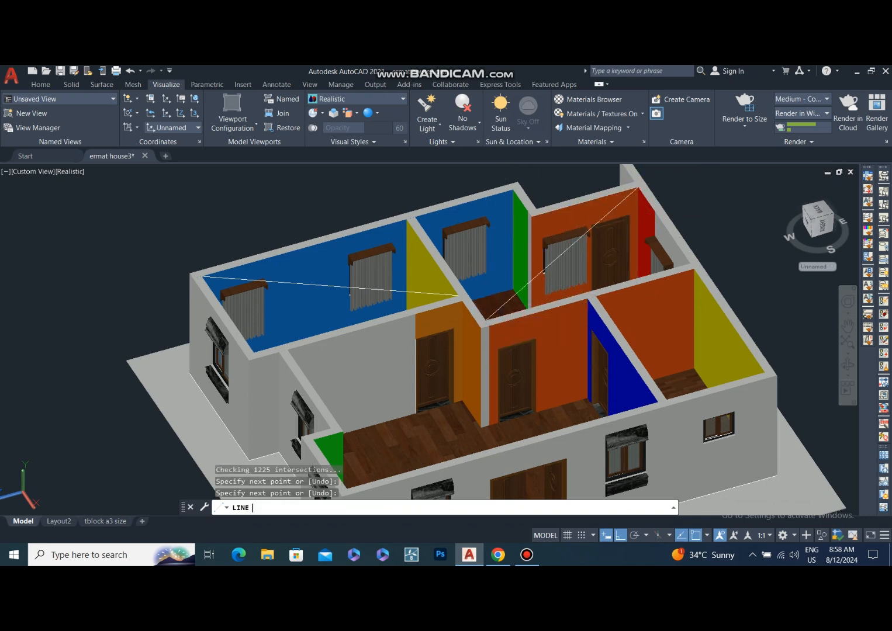
key(Escape)
- Draw a diagonal line between opposite top corners of the corner room with the orange and yellow walls
key(Return)
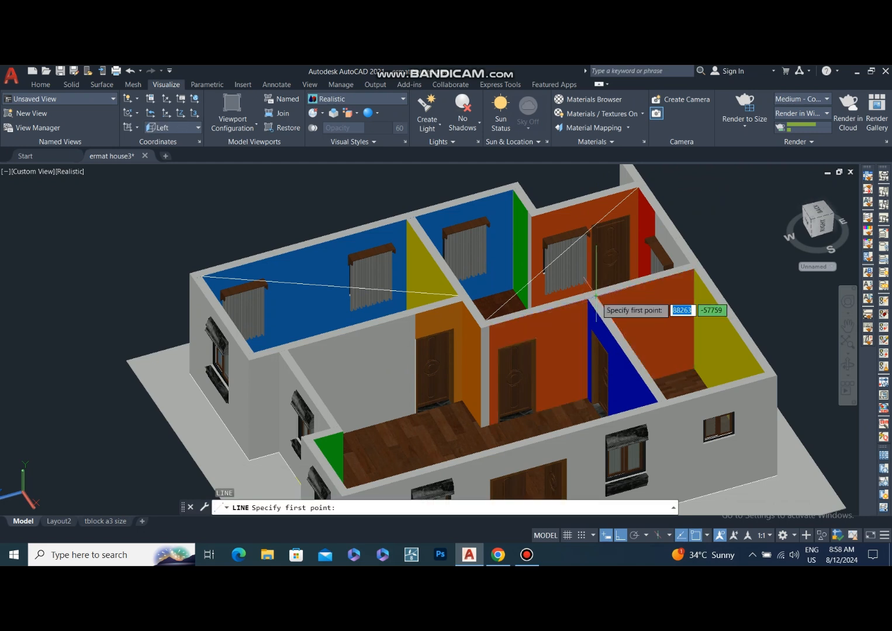
click(595, 297)
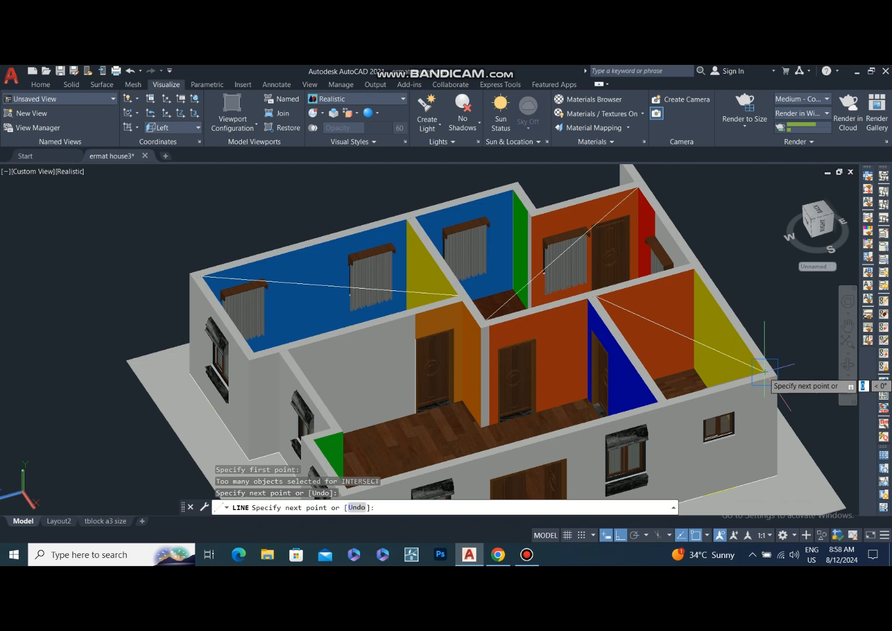
click(764, 372)
key(Return)
- Draw a diagonal line across the main hall from the partition's top corner to the outer corner near the green wall
middle_drag(489, 400, 482, 342)
key(Return)
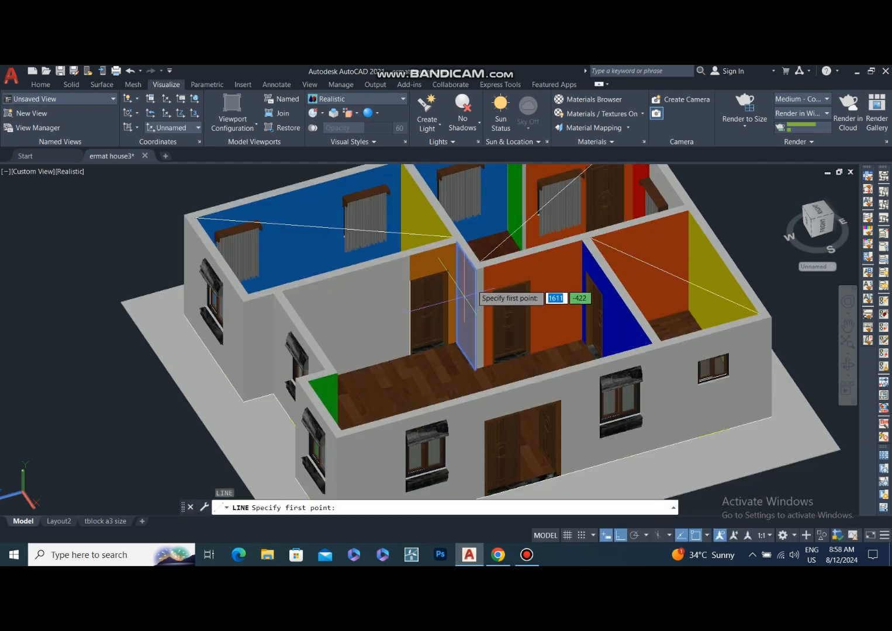
click(475, 268)
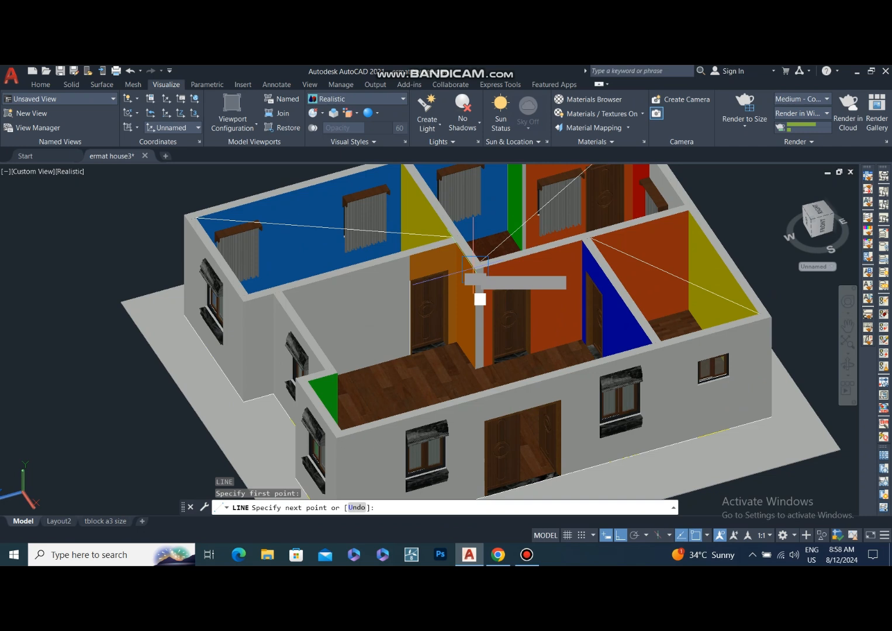
click(341, 431)
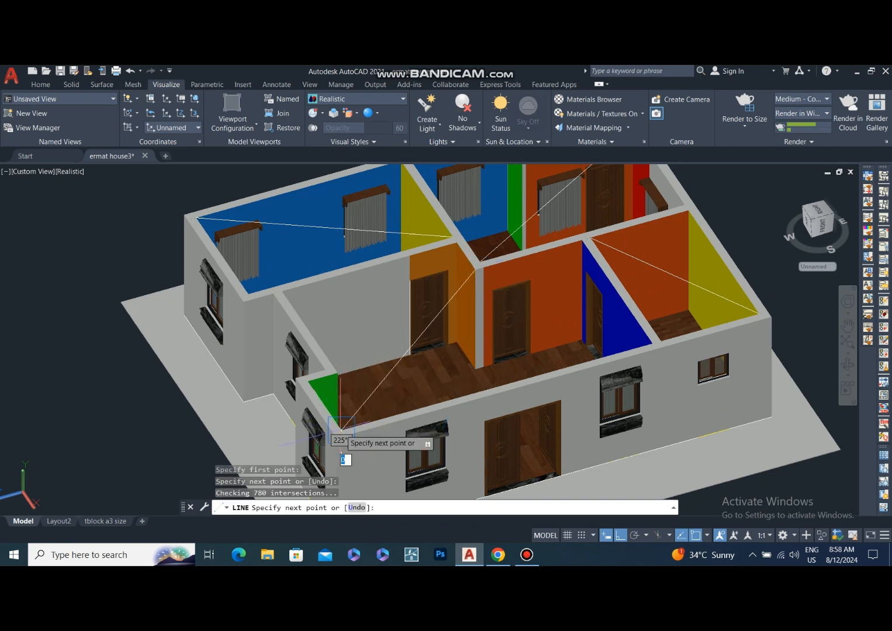
key(Return)
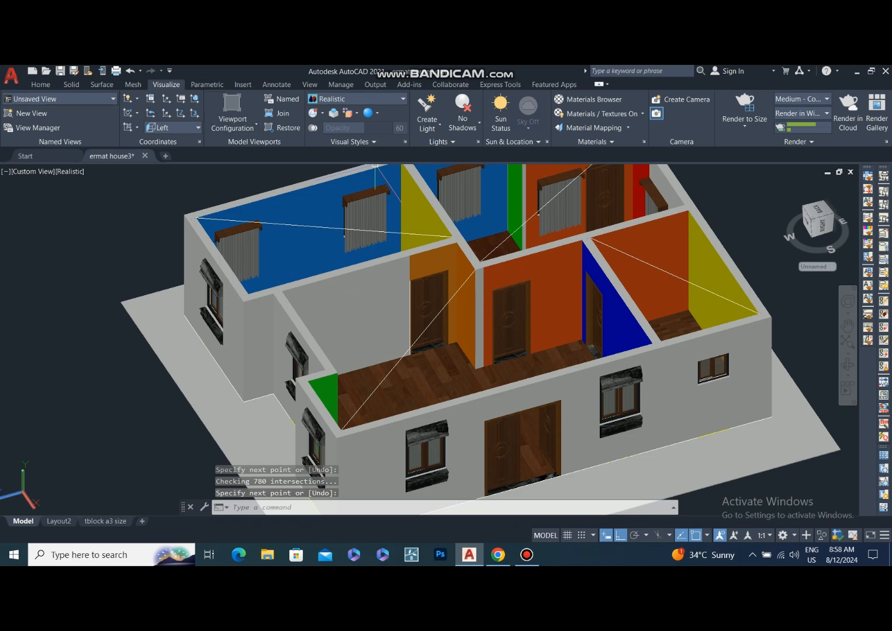
- Place a point light at the midpoint of the main hall's diagonal line and set its intensity factor to 25
click(41, 85)
click(166, 84)
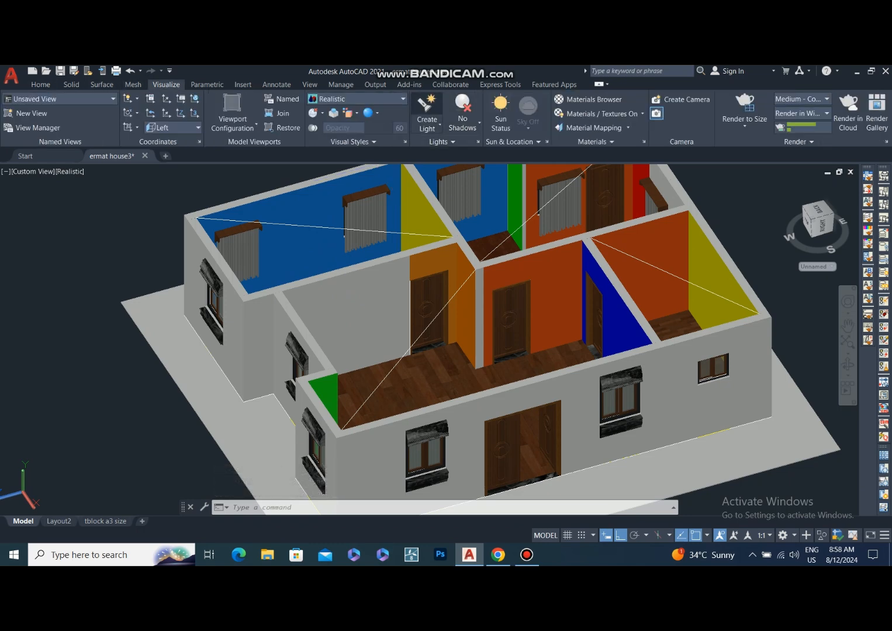
click(427, 124)
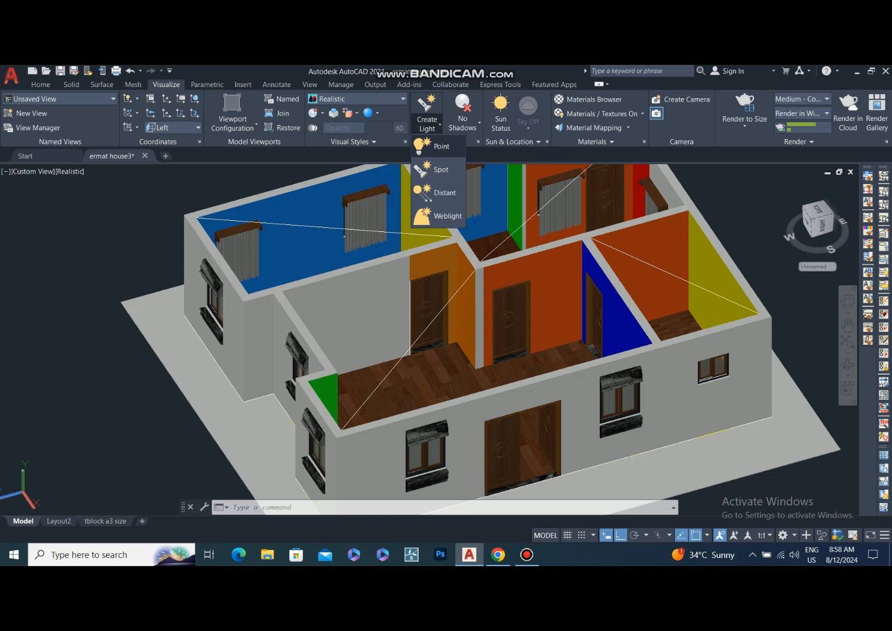
click(438, 146)
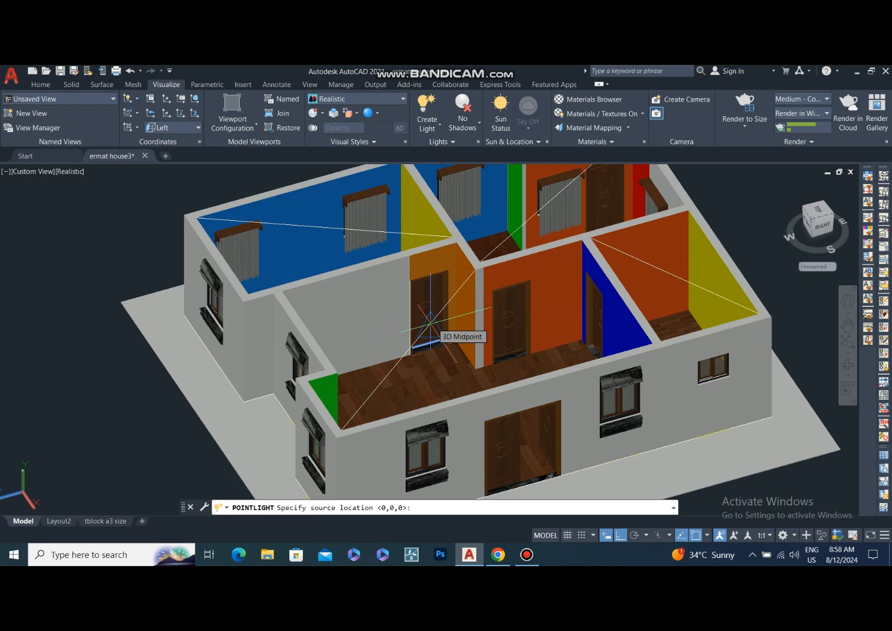
scroll(431, 323, up, 2)
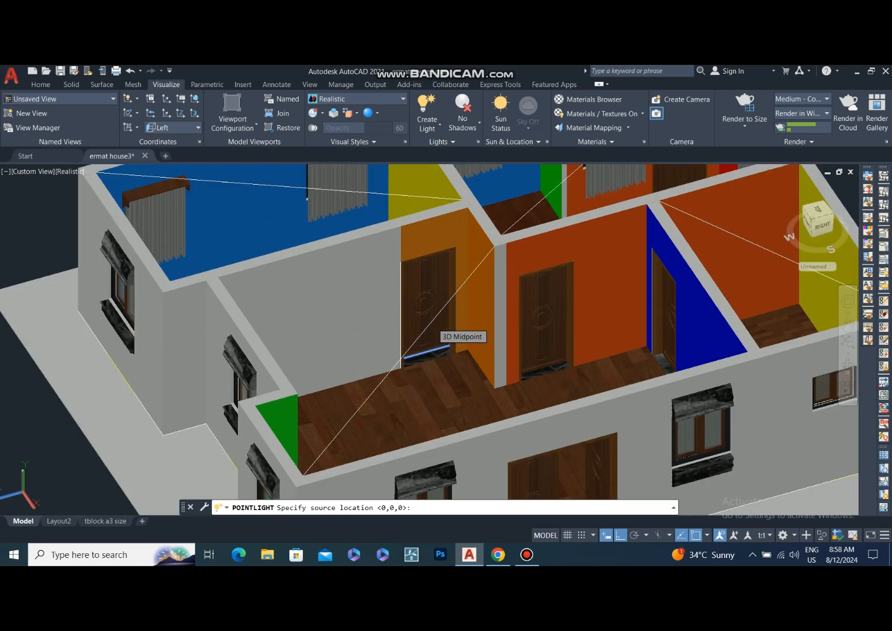
scroll(431, 336, up, 2)
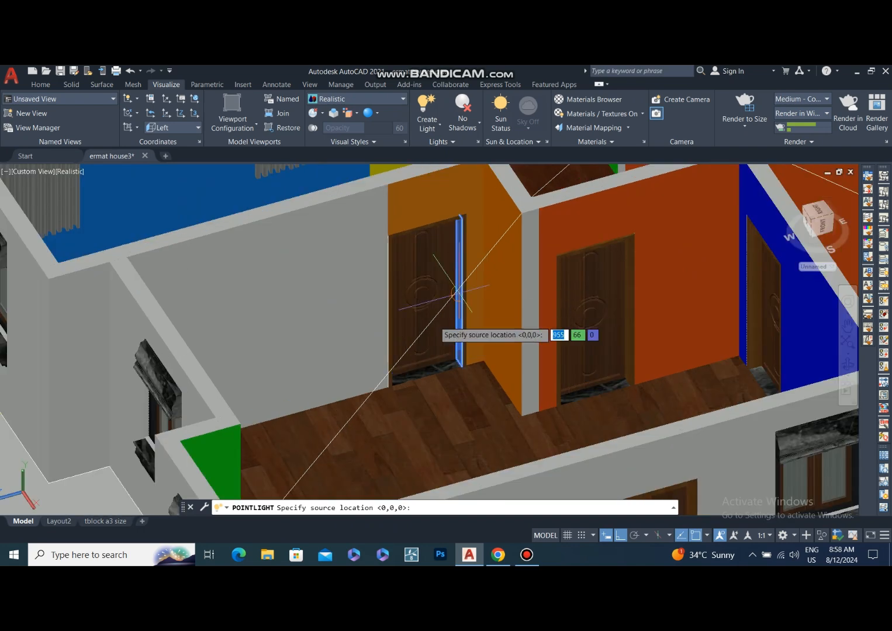
click(425, 330)
key(Down)
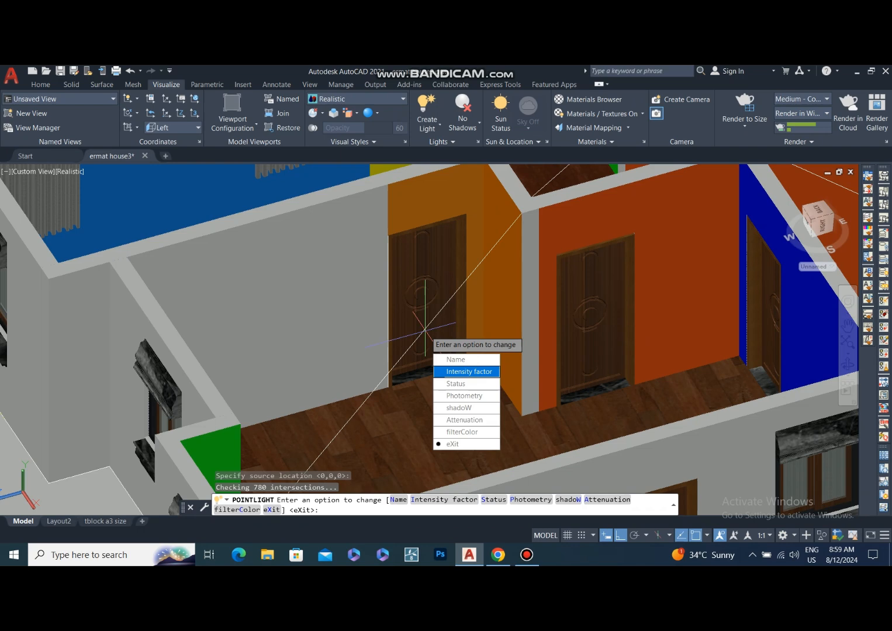
key(Return)
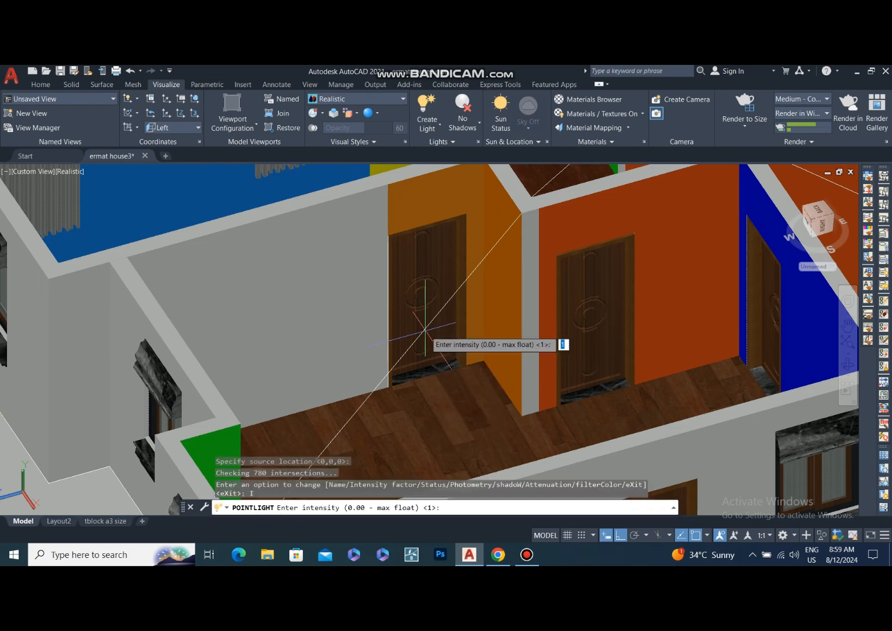
text(25)
key(Return)
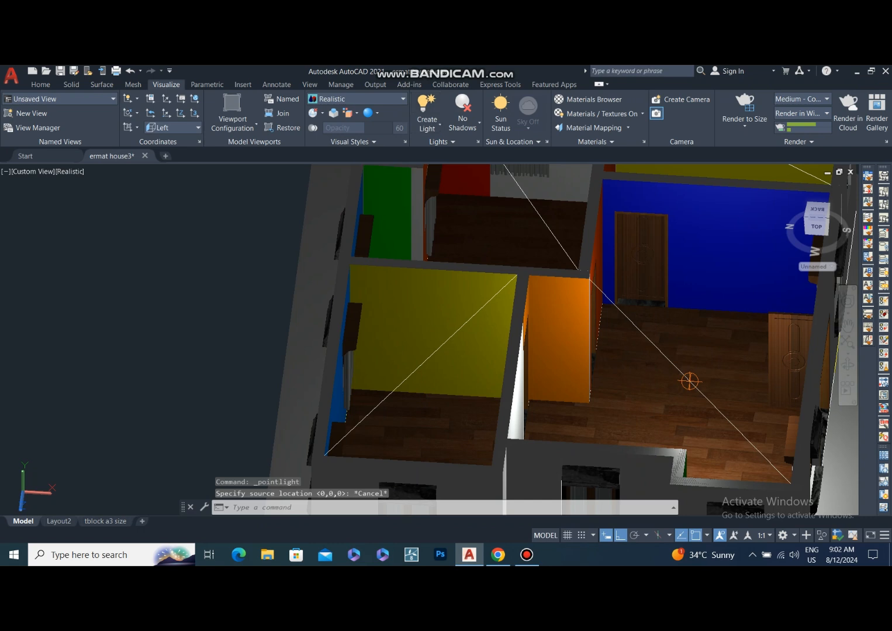
- Place a point light at the midpoint of the diagonal line in the room with yellow and light-blue walls, with intensity factor 25
key(Return)
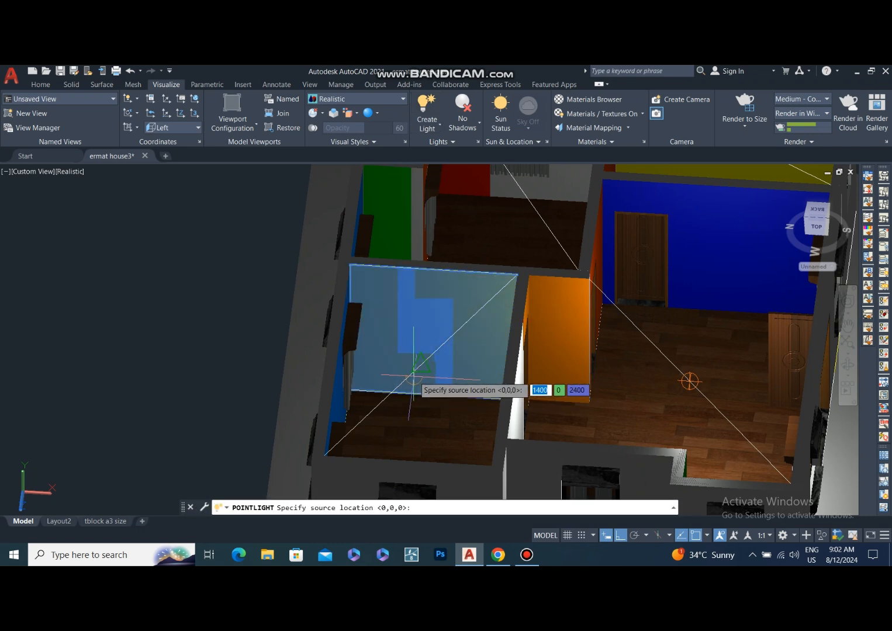
click(422, 366)
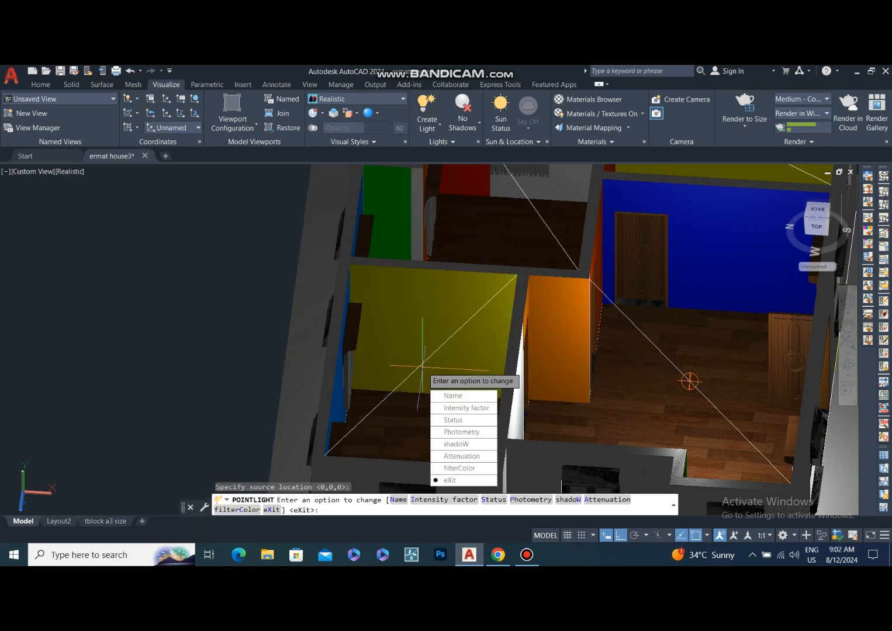
key(Down)
key(Return)
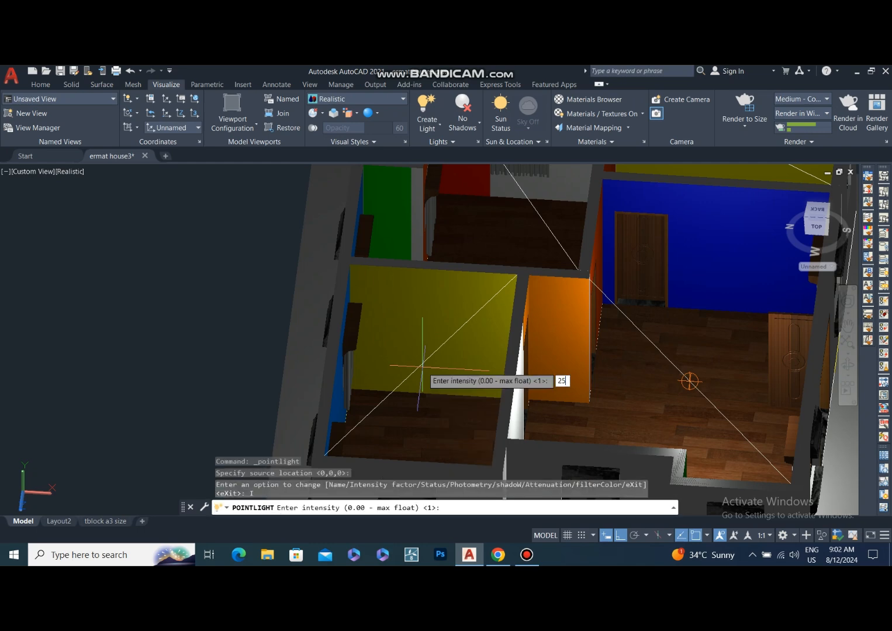
text(25)
key(Return)
key(Return)
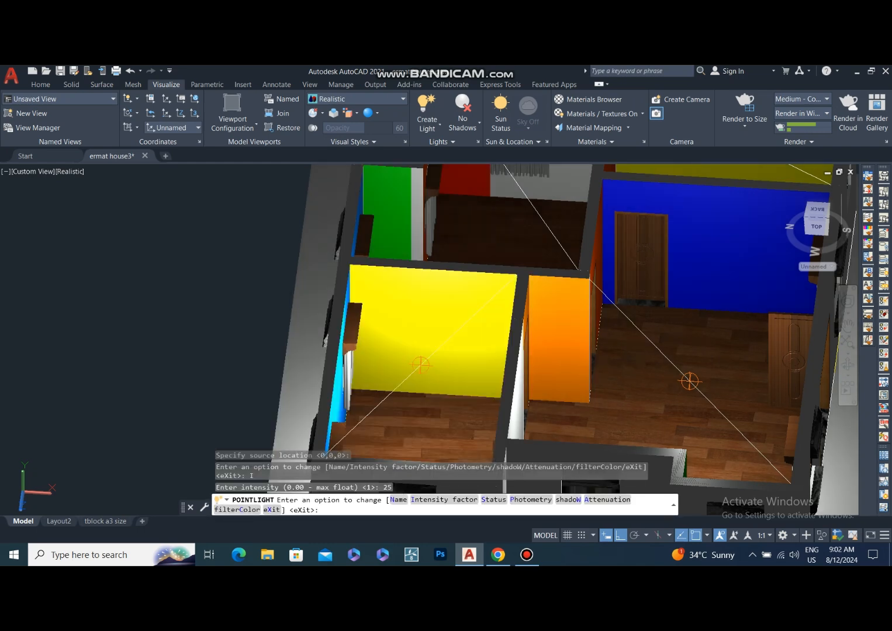
- Place a point light at the midpoint of the diagonal line in the red-walled room and set its intensity factor to 25
middle_drag(500, 280, 423, 411)
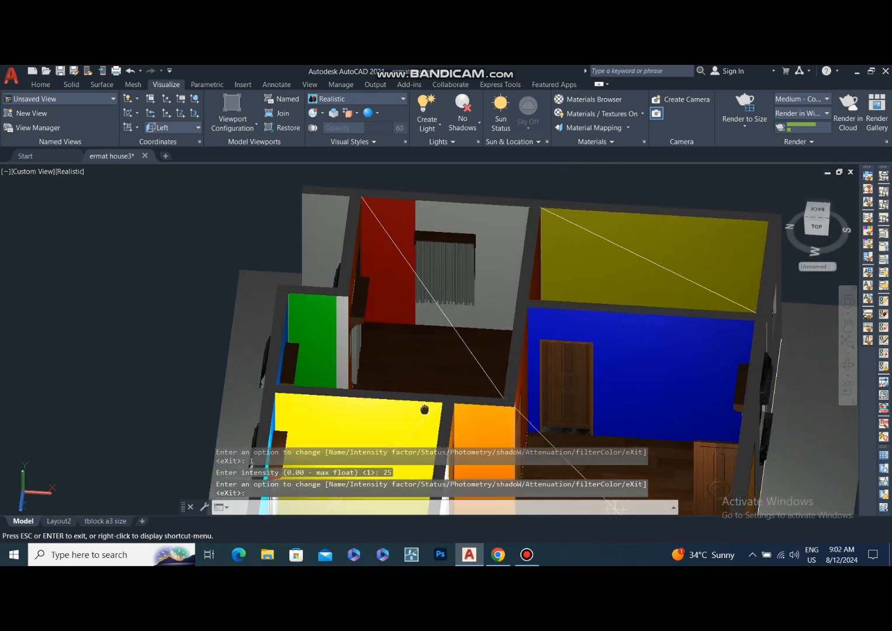
key(Return)
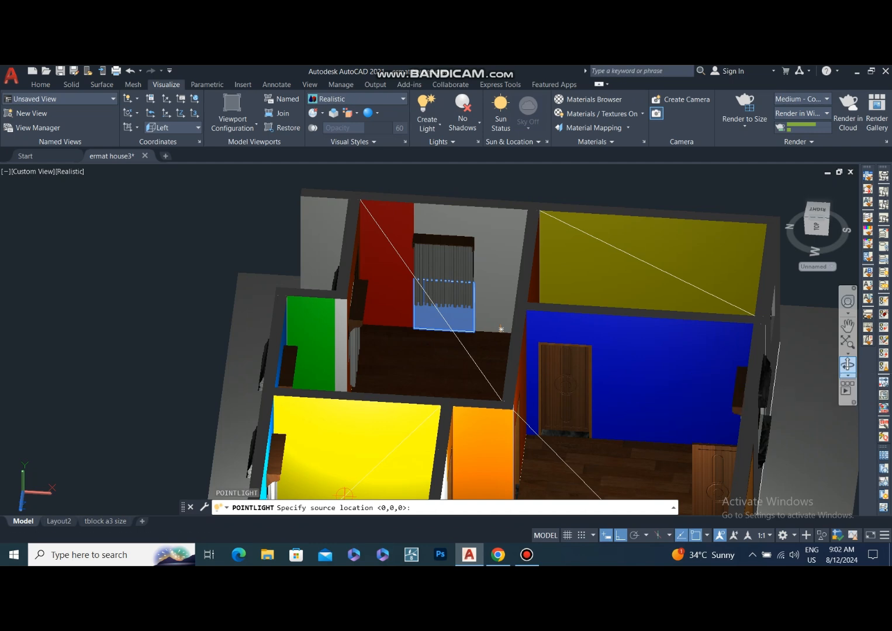
click(847, 366)
drag(503, 365, 631, 362)
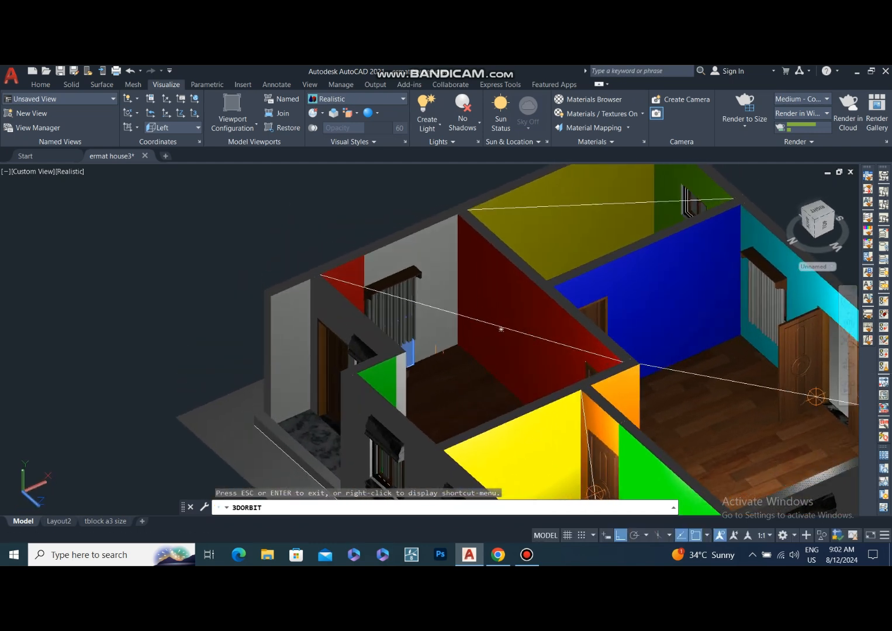
key(Escape)
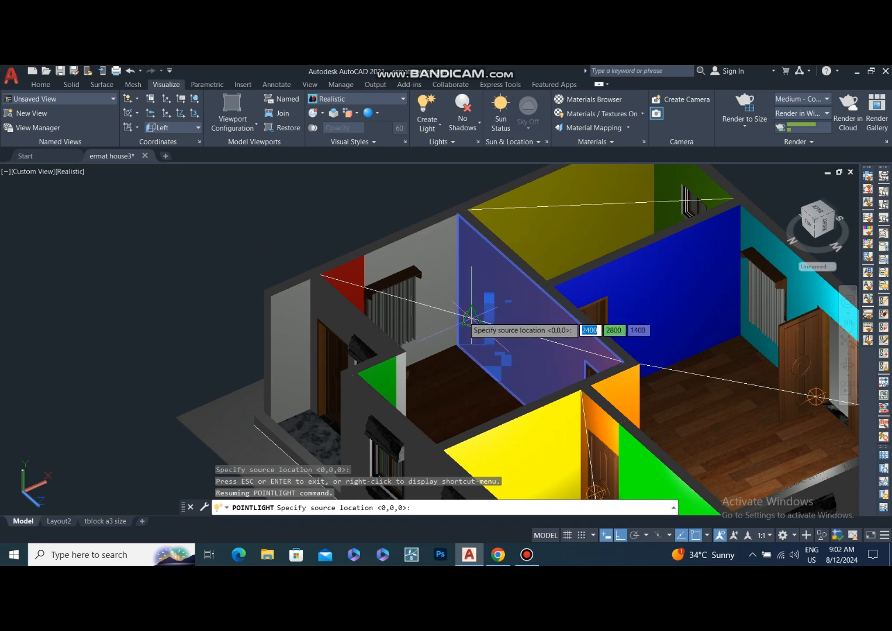
click(471, 317)
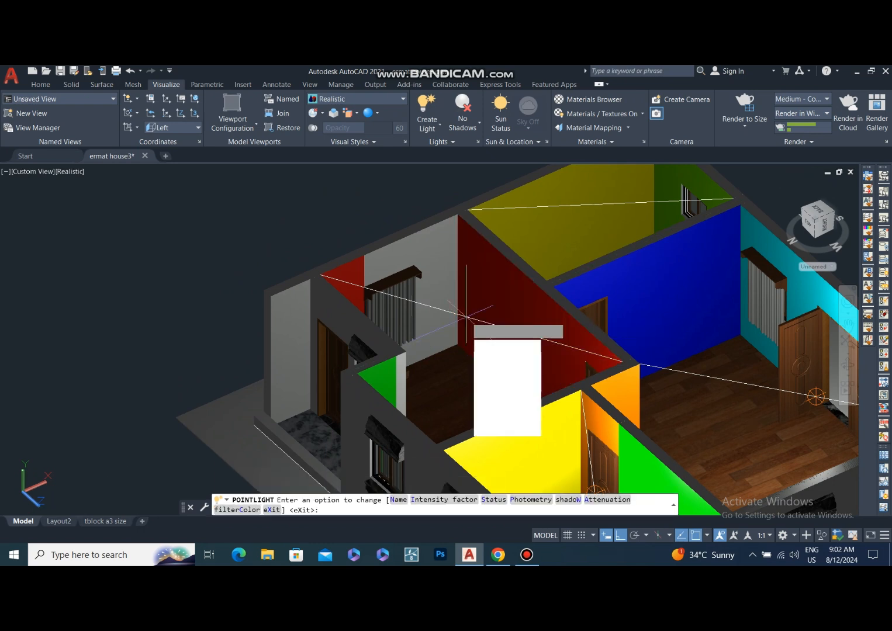
key(Down)
key(Down)
key(Return)
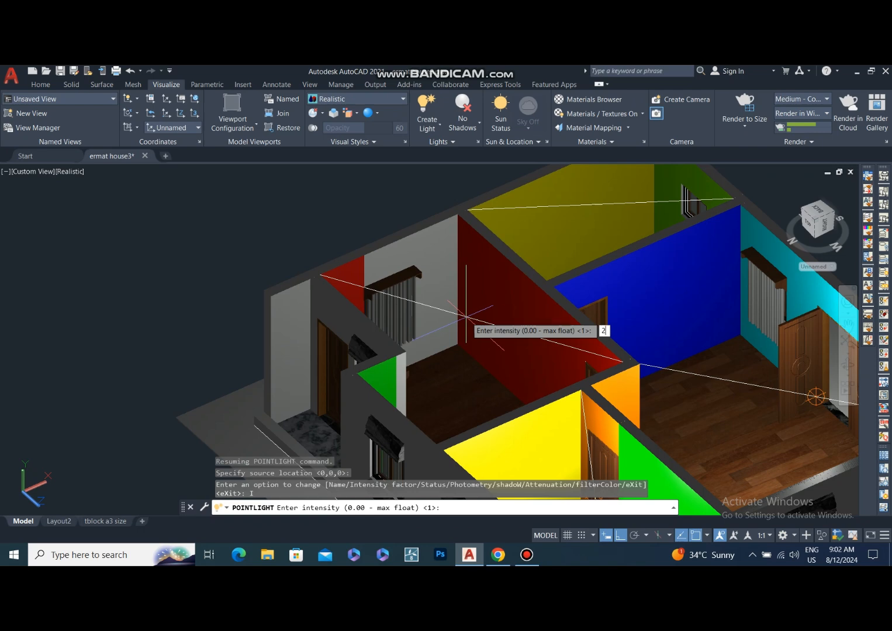
text(25)
key(Return)
key(Return)
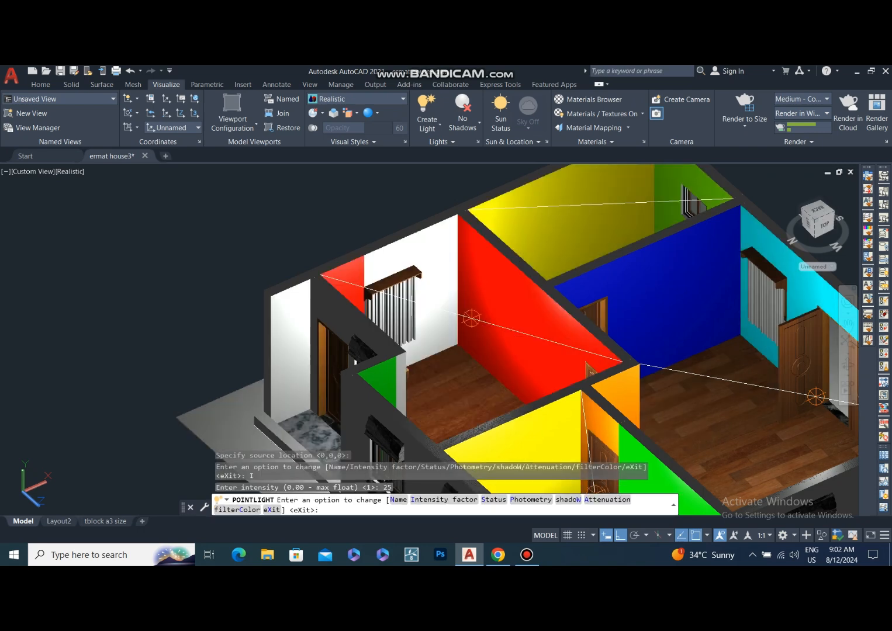
- Place a point light at the midpoint of the diagonal line in the yellow and green corner room, with intensity factor 25
middle_drag(597, 236, 541, 308)
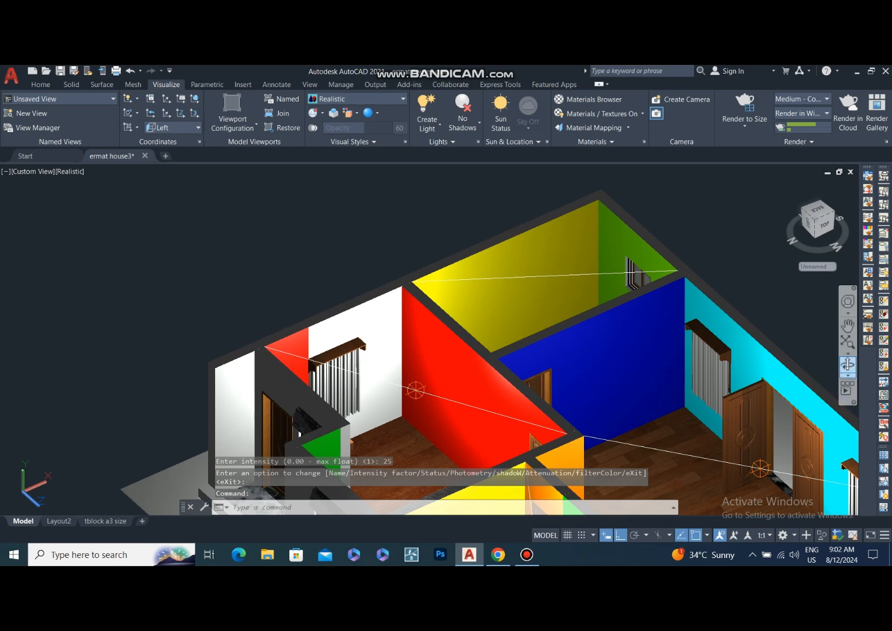
click(847, 364)
drag(506, 426, 591, 468)
key(Escape)
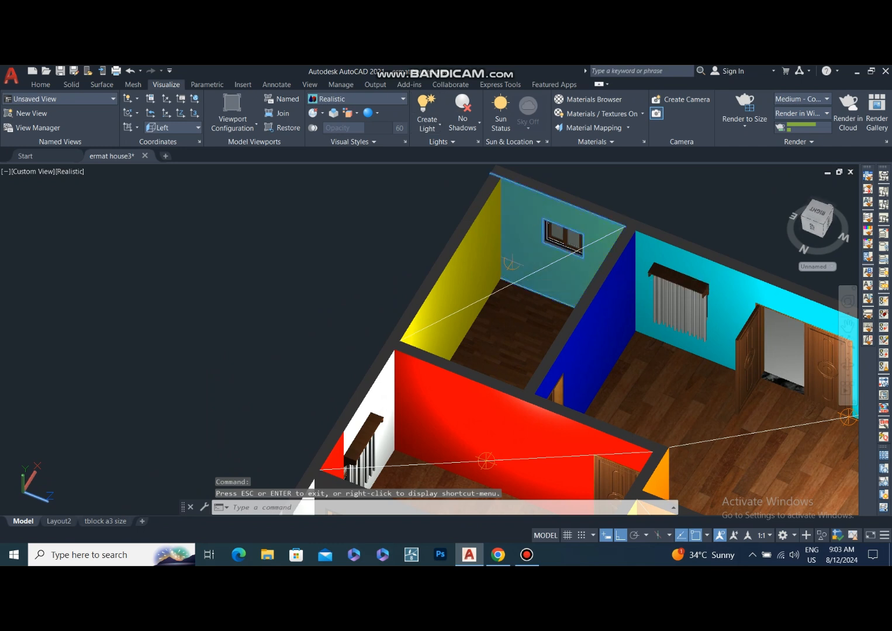
click(426, 108)
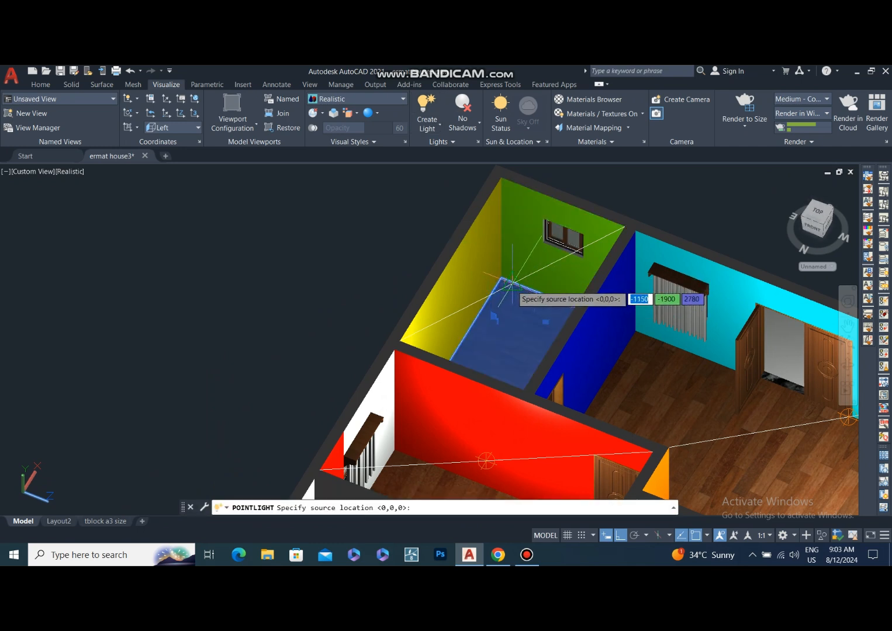
click(511, 286)
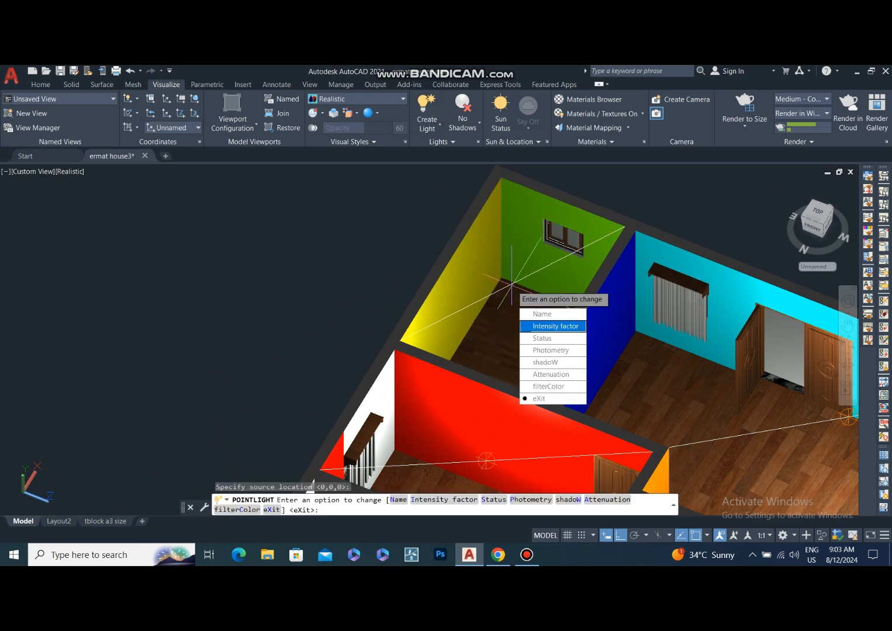
key(Return)
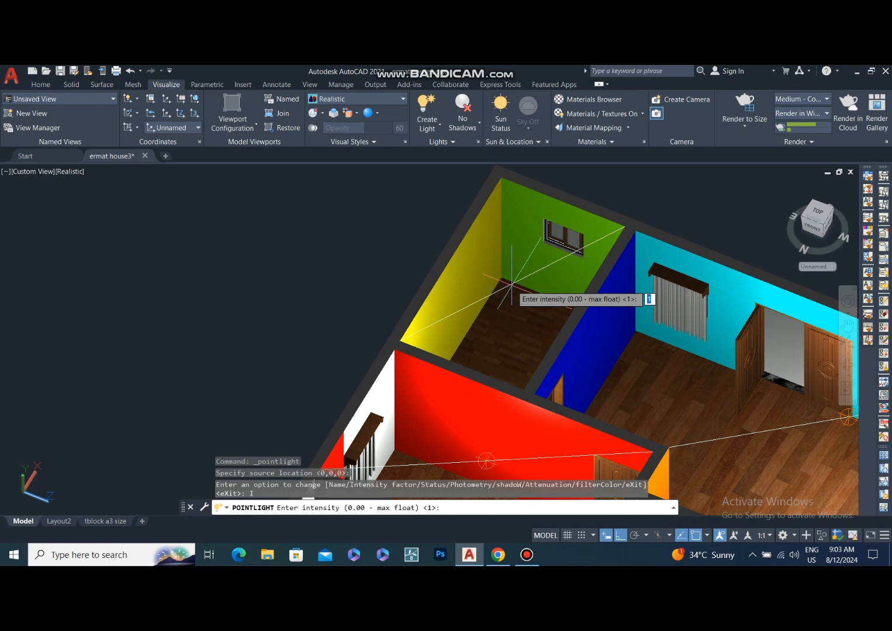
text(25)
key(Return)
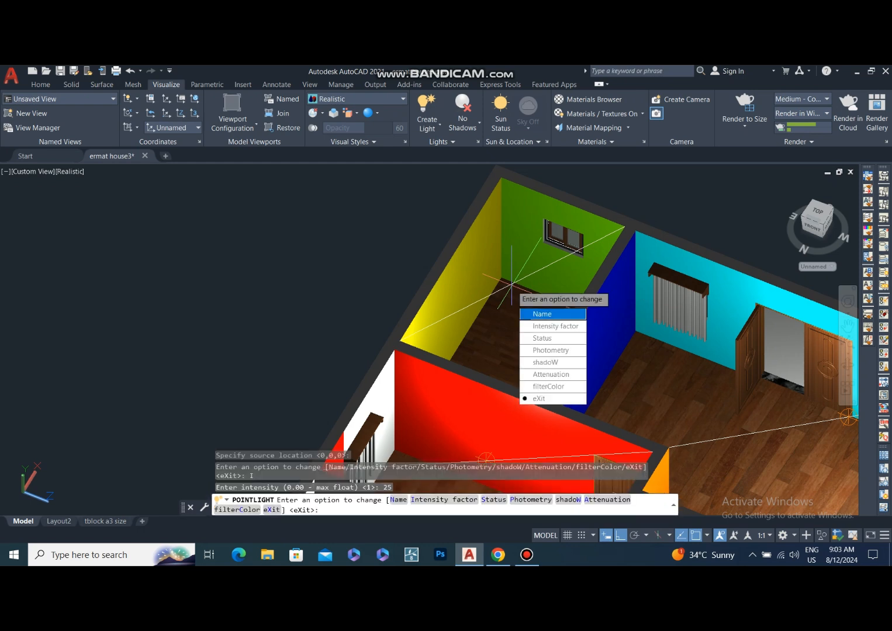
key(Down)
key(Return)
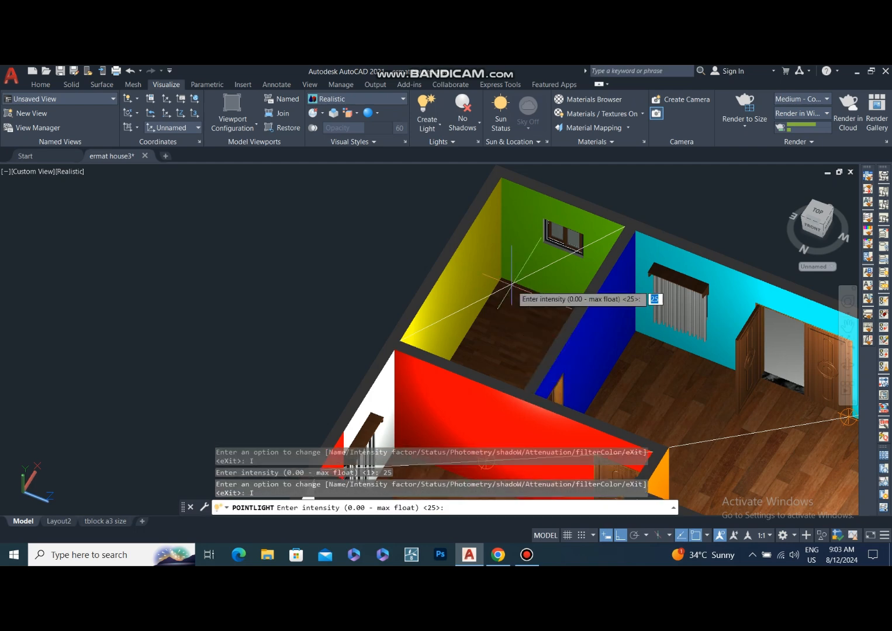
key(Return)
key(Return)
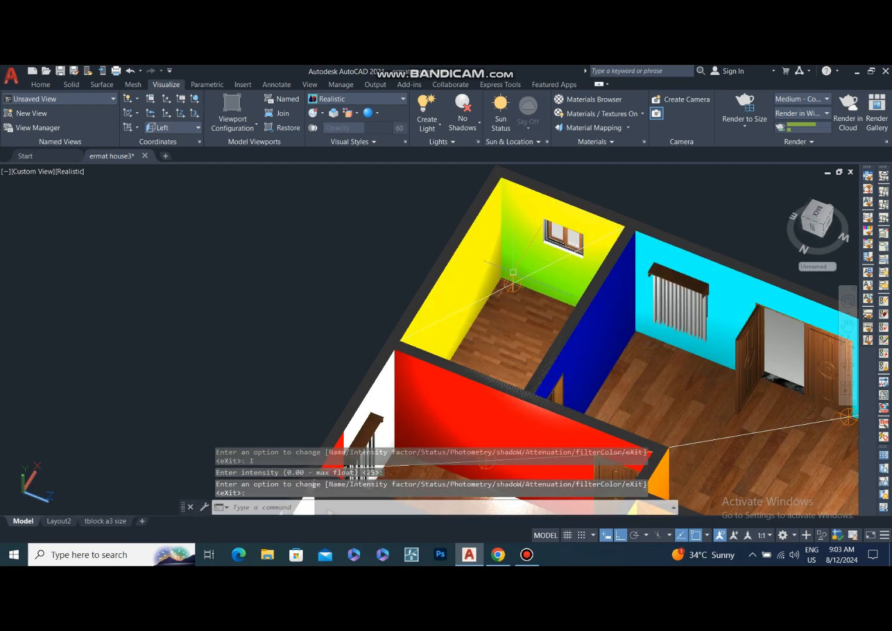
- Examine the lighting in all rooms of the whole house from several sides
scroll(677, 209, down, 2)
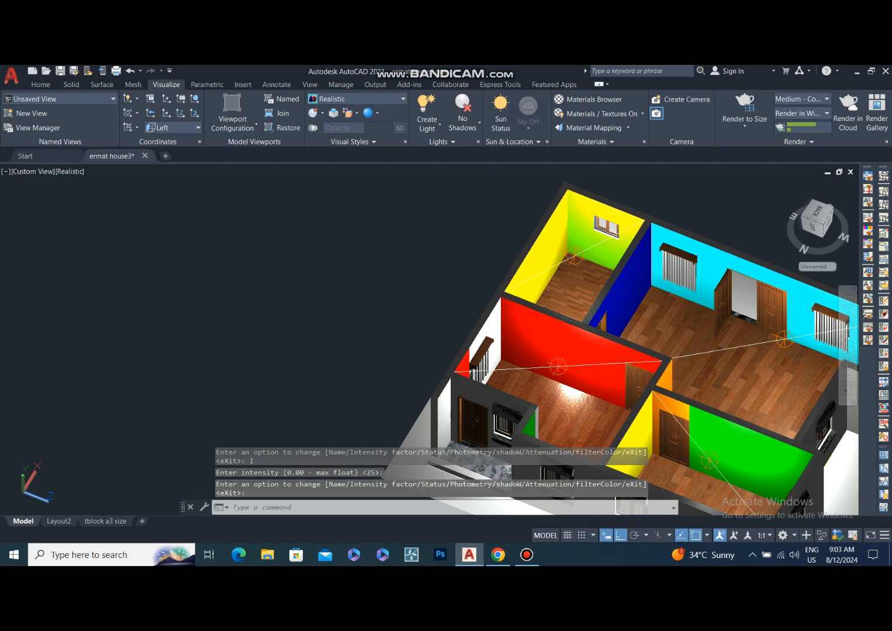
scroll(677, 214, down, 2)
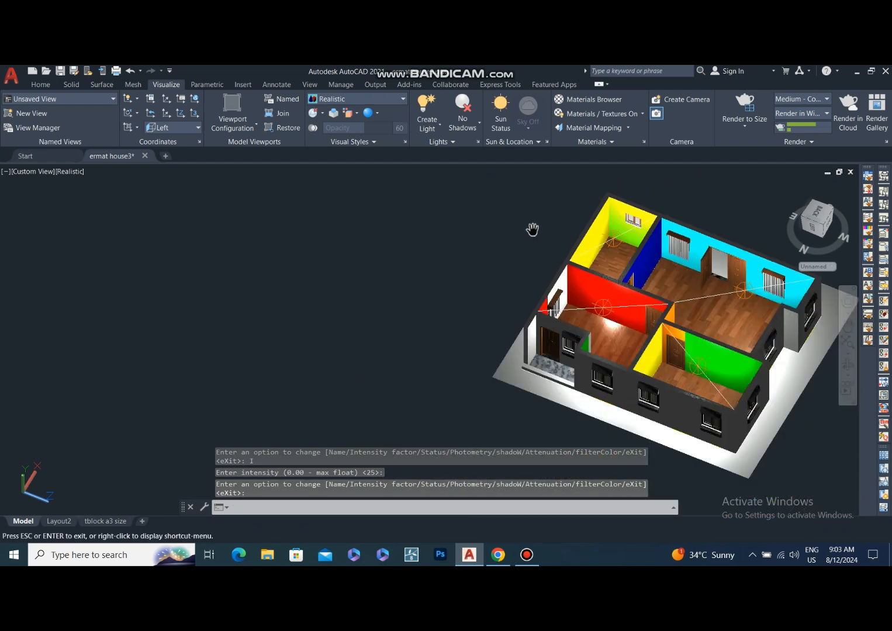
middle_drag(633, 286, 504, 288)
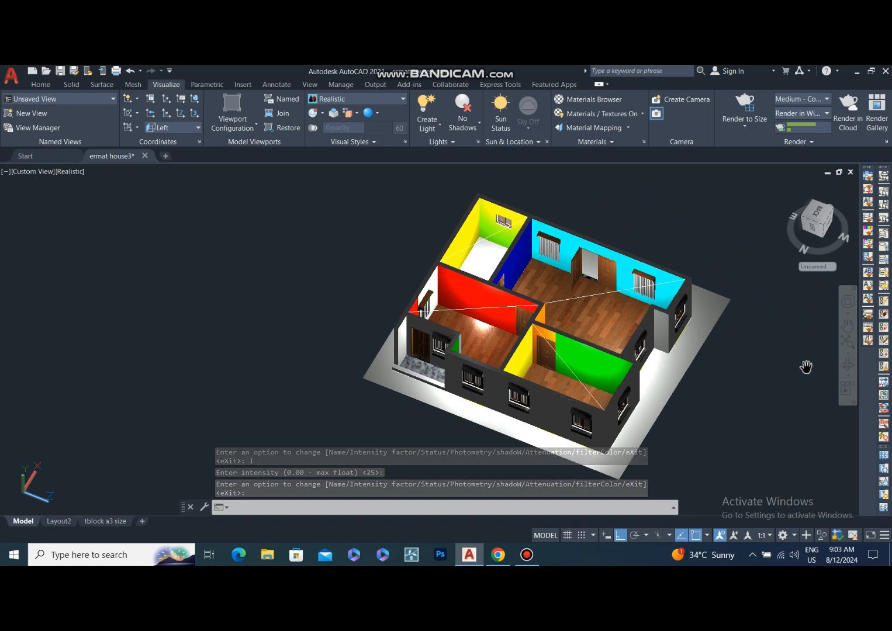
key(Return)
click(848, 365)
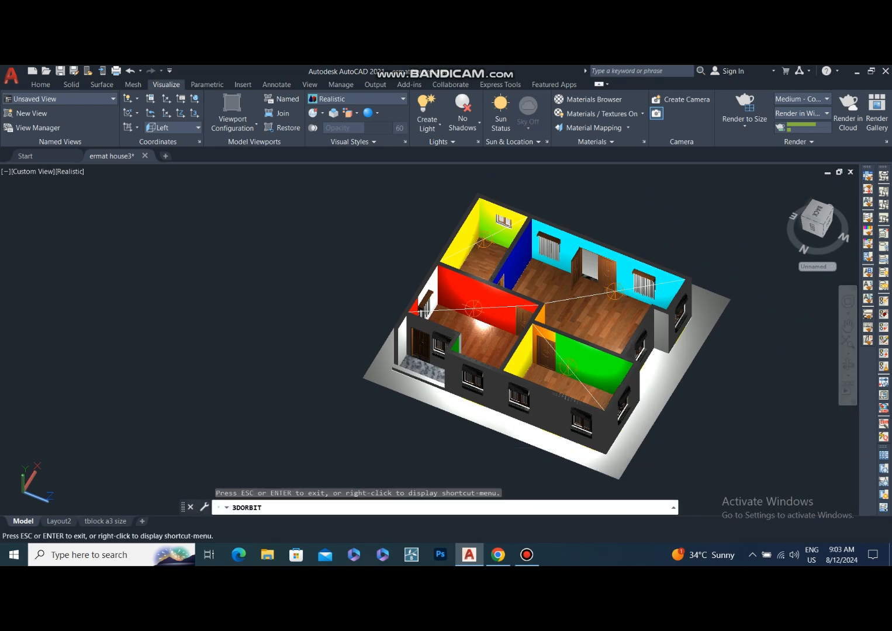
drag(666, 356, 470, 319)
drag(581, 383, 505, 368)
drag(537, 337, 529, 342)
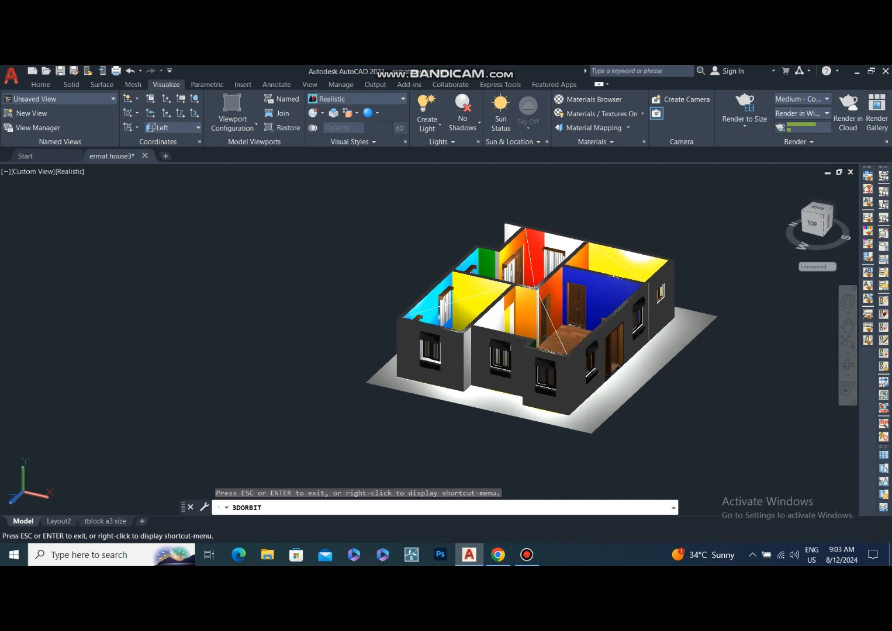
mouse_move(613, 313)
mouse_down()
mouse_move(444, 321)
mouse_move(526, 313)
mouse_up()
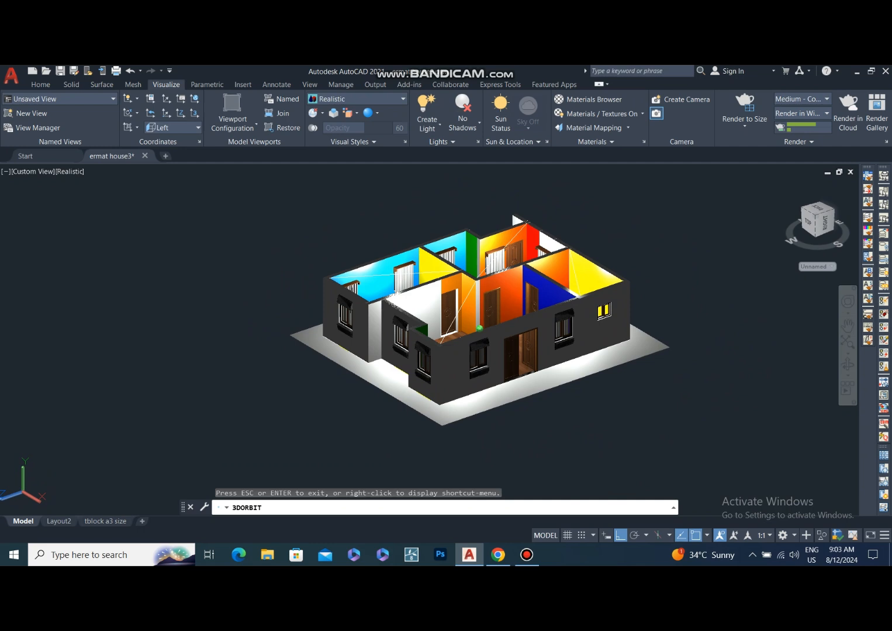
scroll(468, 266, up, 2)
drag(528, 203, 611, 195)
key(Escape)
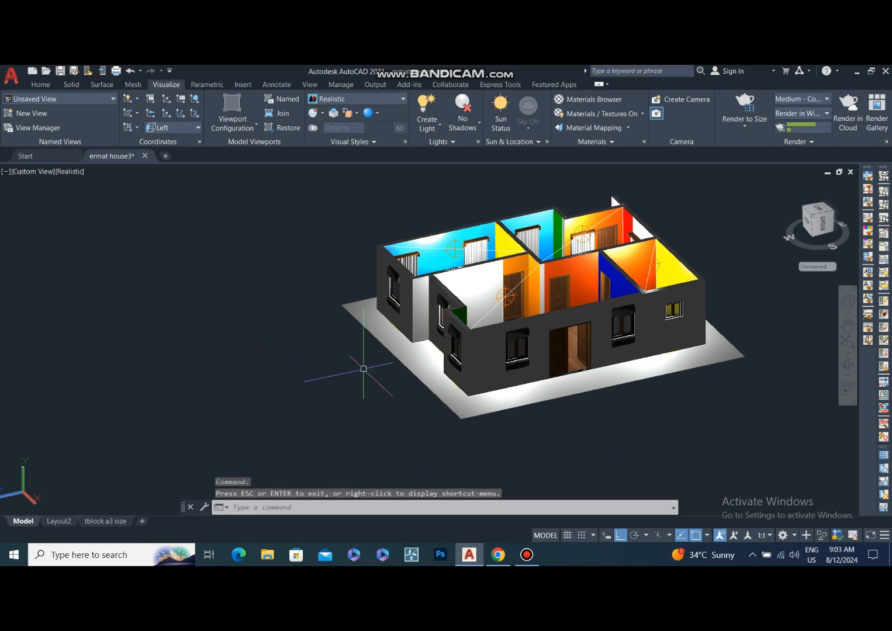
- Draw a guide line from the ground slab's side edge straight outward from the house, followed by a vertical segment upward
text(l)
key(Return)
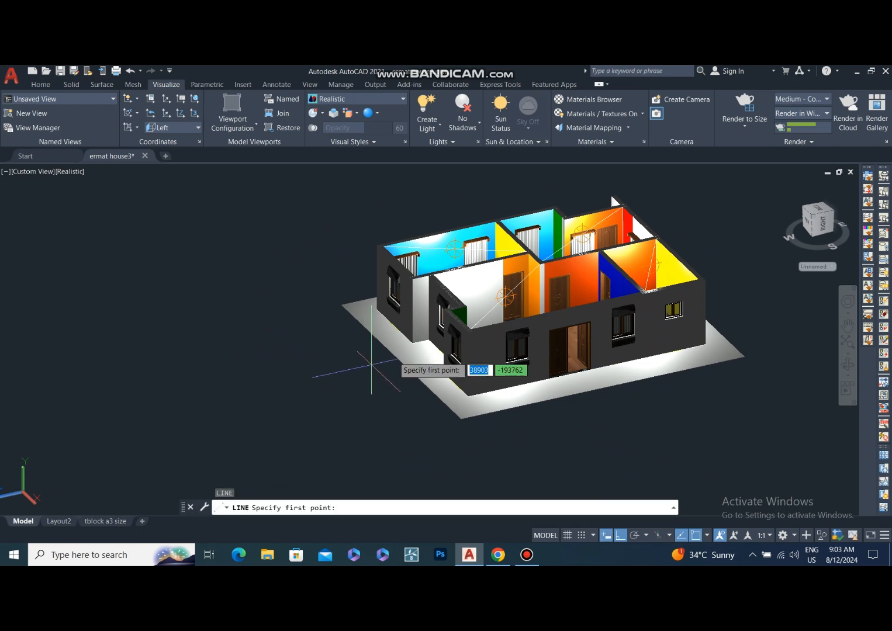
click(401, 362)
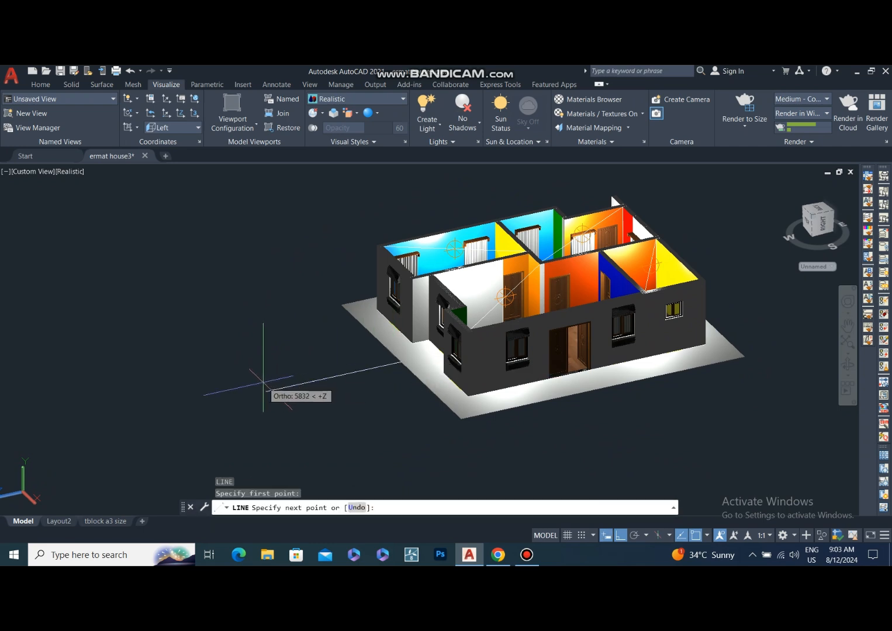
click(211, 402)
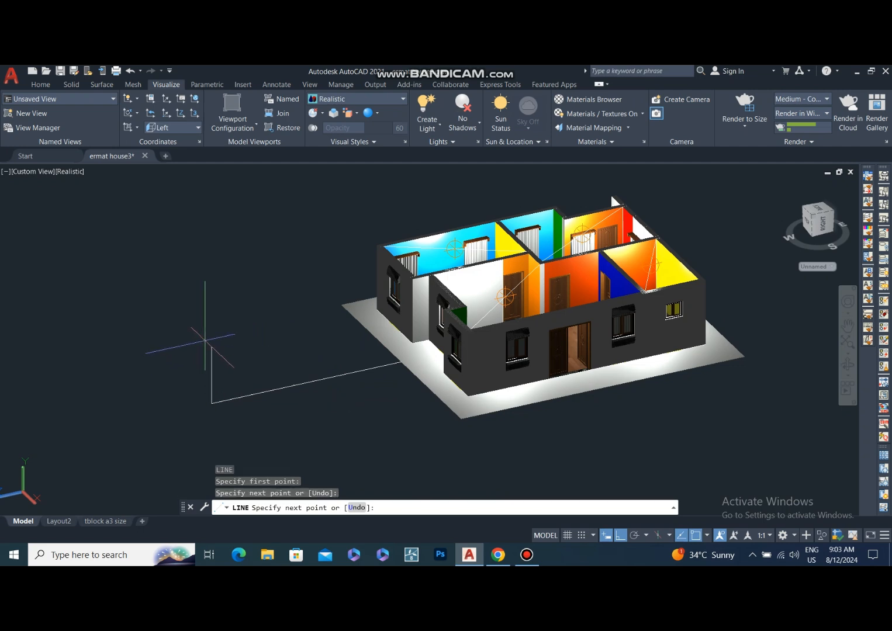
click(205, 340)
key(Return)
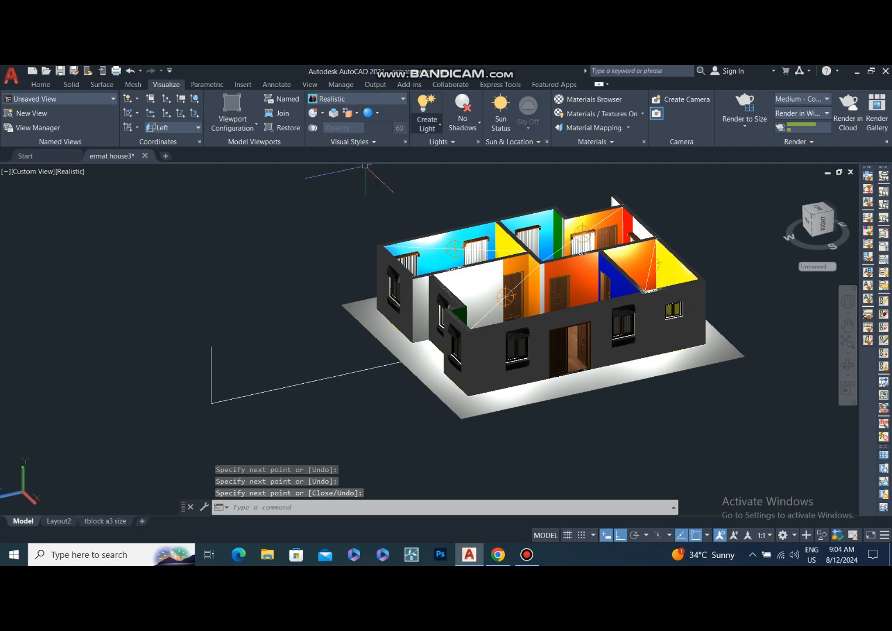
- Place a spotlight at the top end of the side guide line, aimed at the recessed side wall's window, with intensity factor 25
click(427, 124)
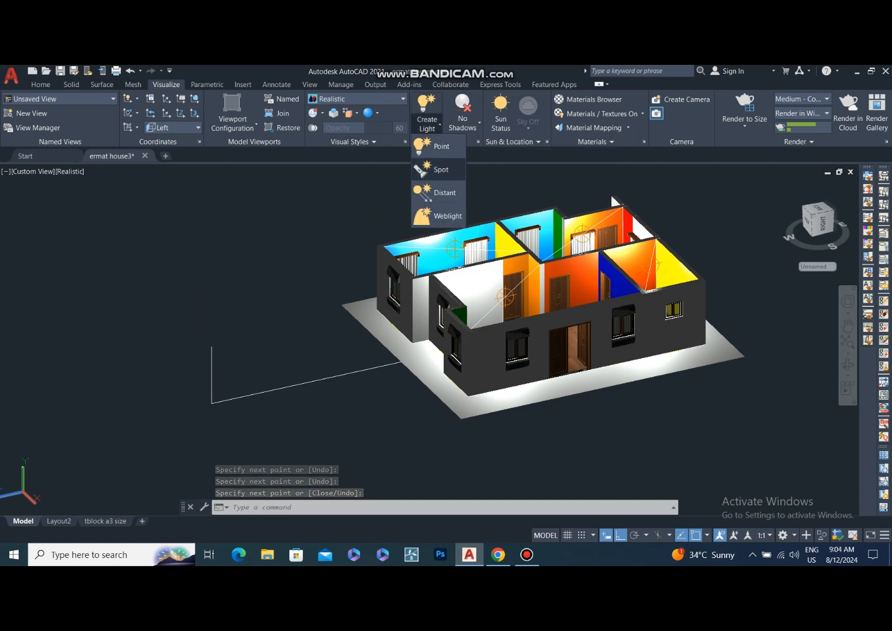
click(440, 169)
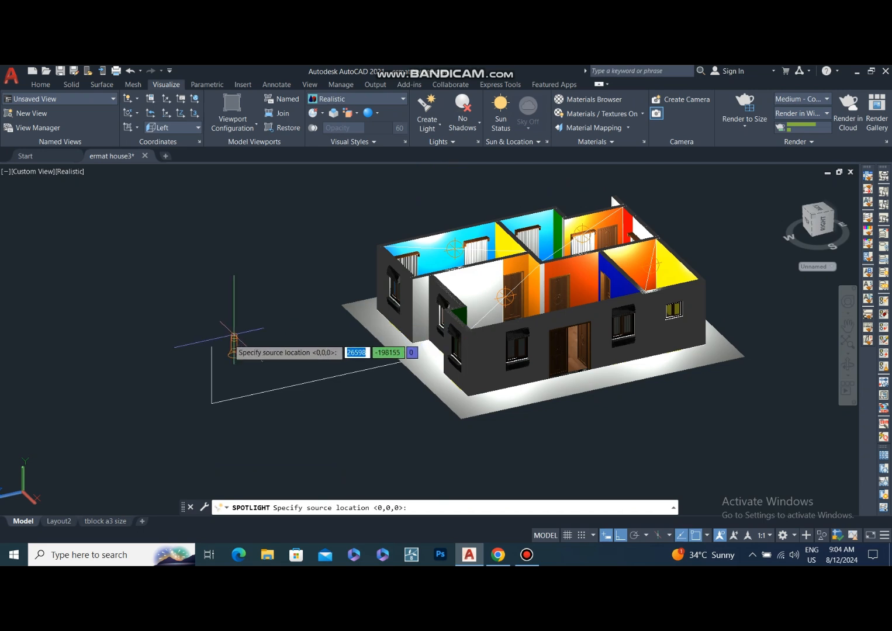
click(211, 349)
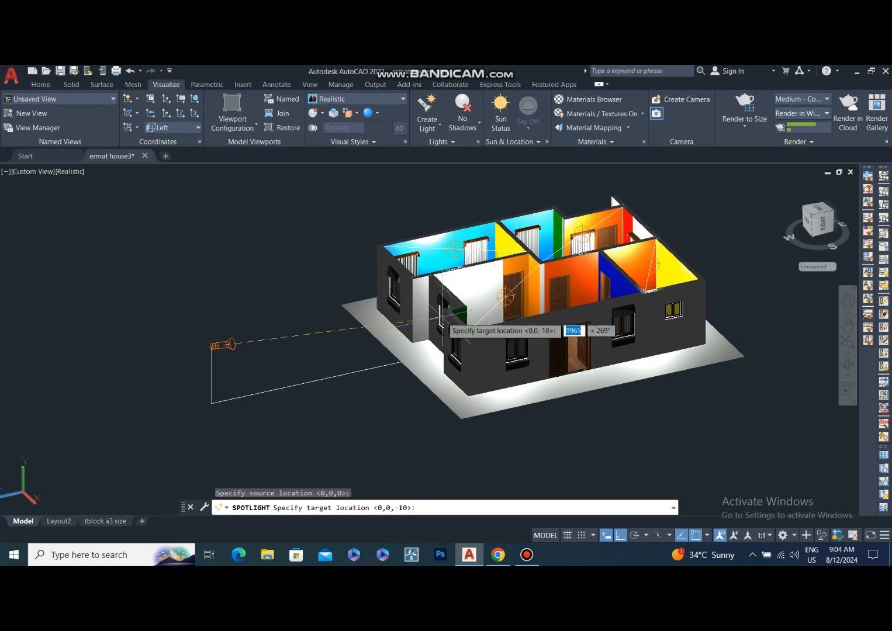
scroll(441, 313, up, 3)
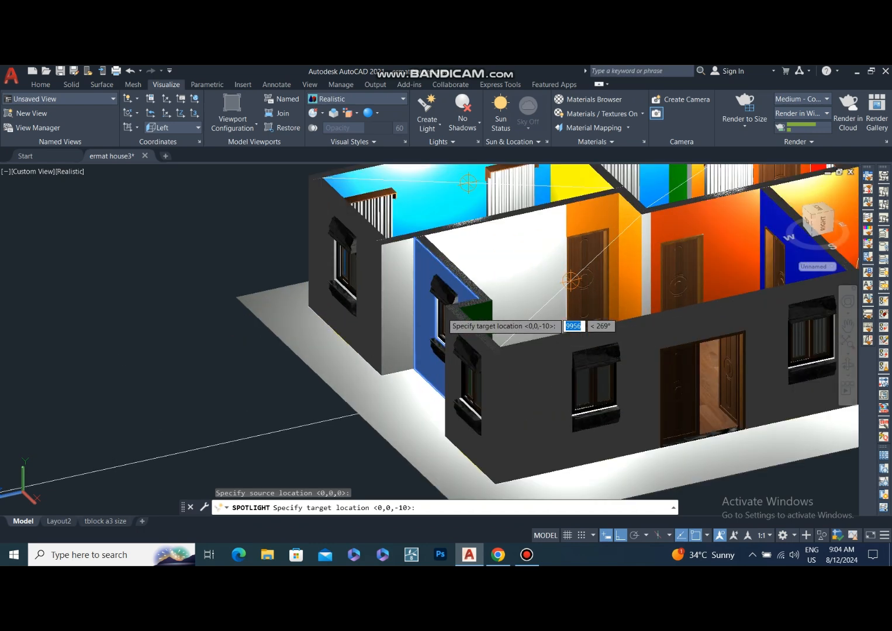
scroll(444, 321, up, 2)
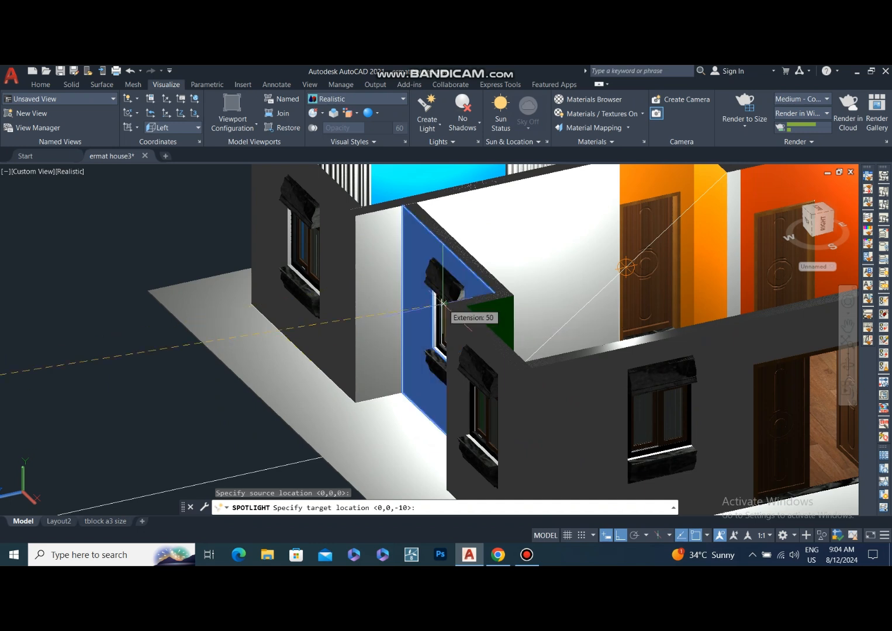
click(443, 304)
key(Down)
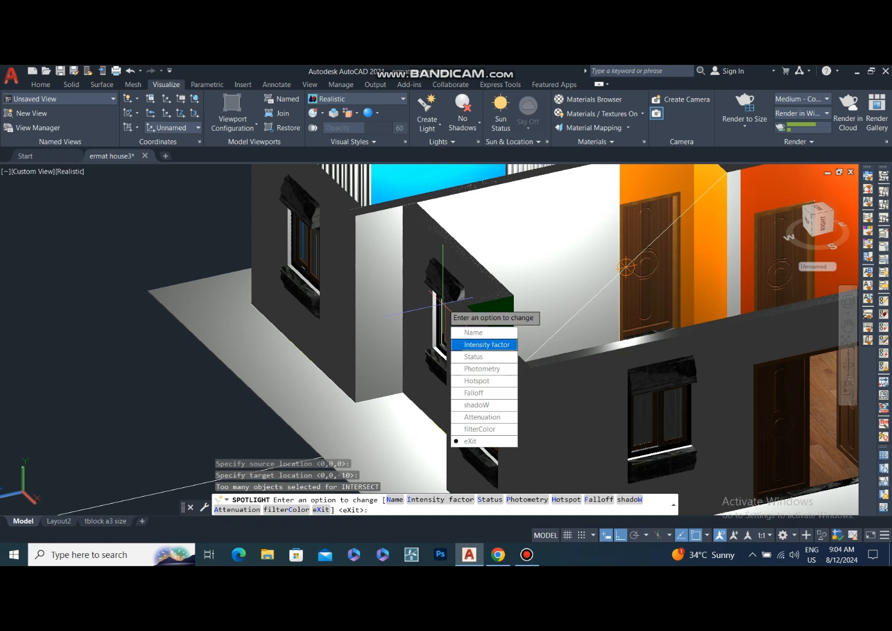
key(Return)
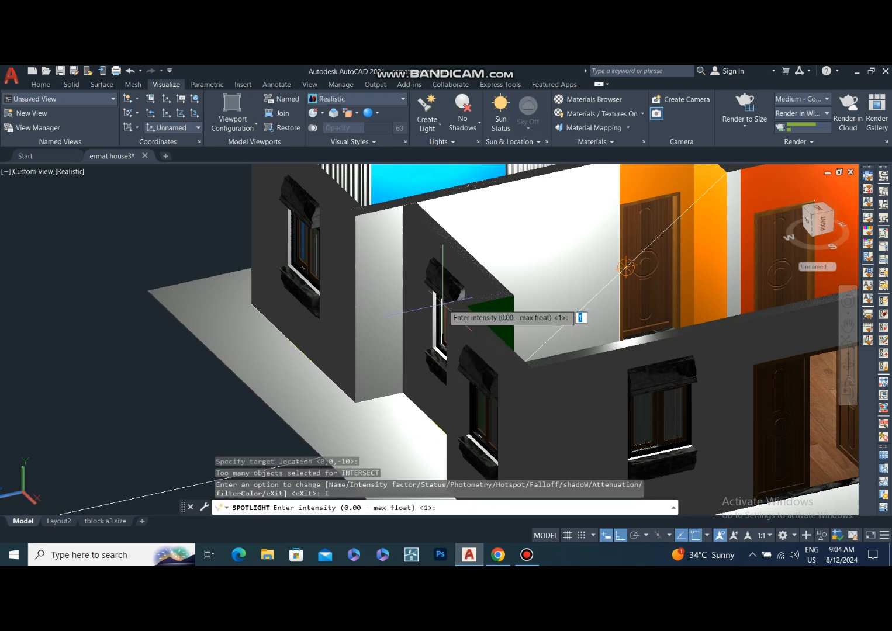
text(25)
key(Return)
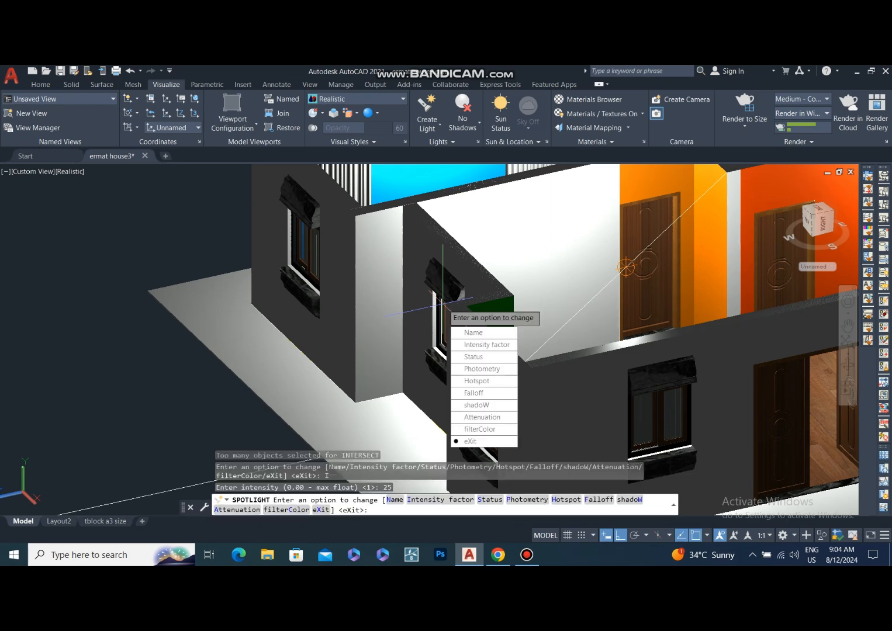
key(Return)
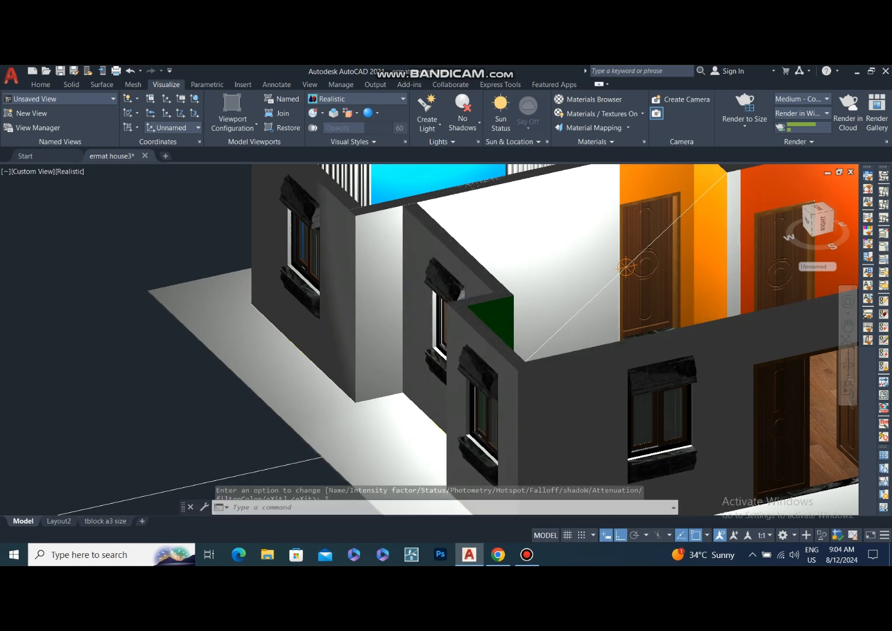
- Draw a guide line from the midpoint of the ground slab's front edge straight outward, ending with a vertical segment about 2741 units upward
scroll(443, 296, down, 4)
middle_drag(620, 348, 608, 346)
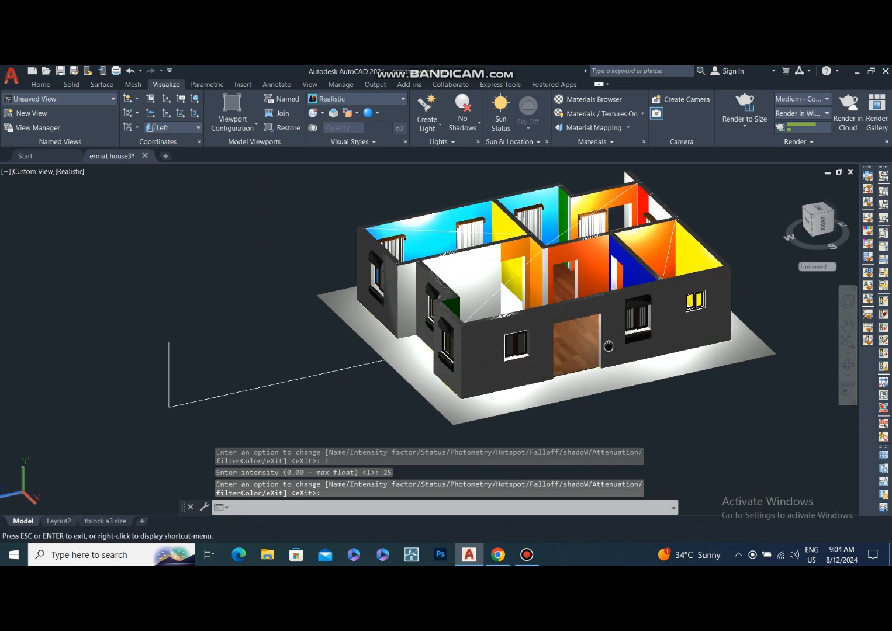
drag(609, 346, 514, 322)
key(Escape)
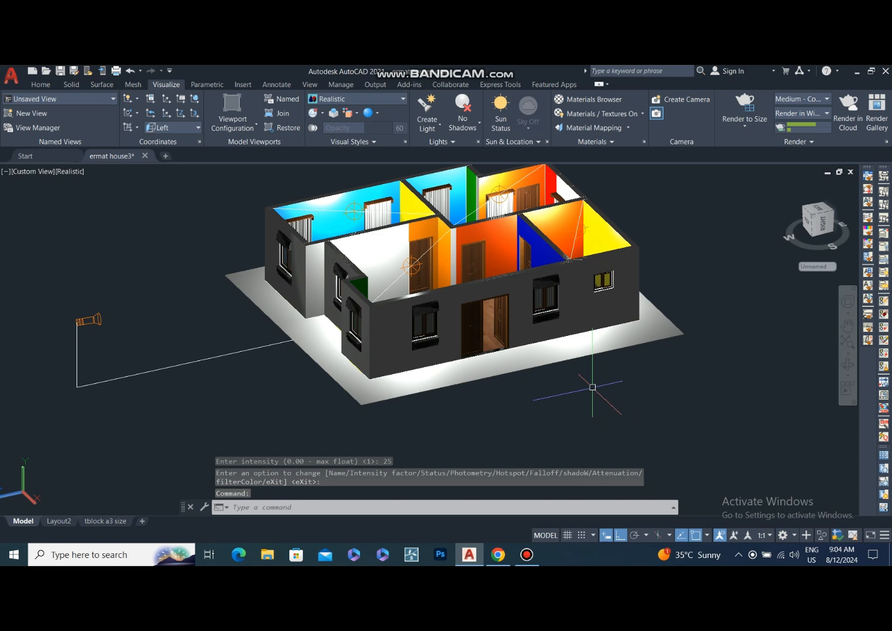
text(l)
key(Return)
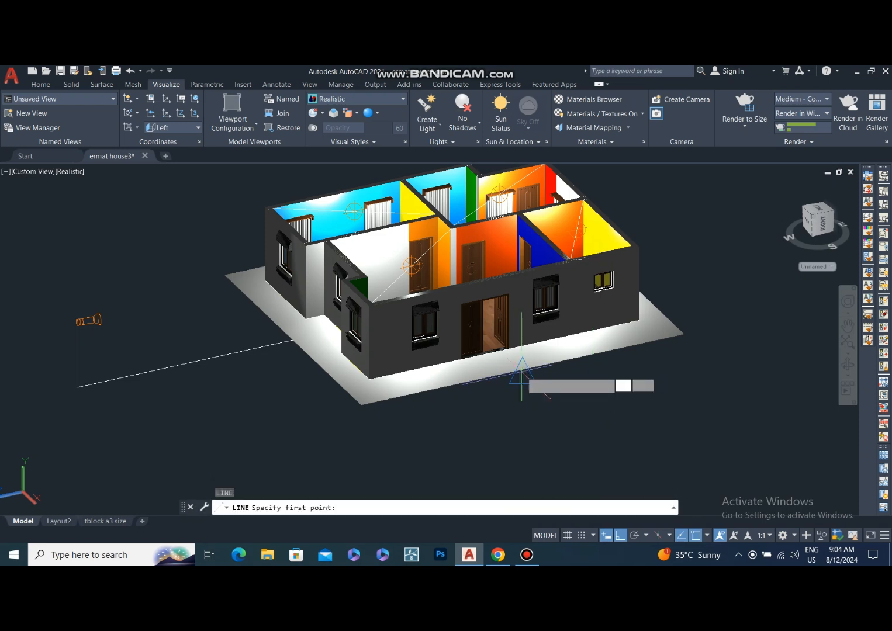
click(522, 369)
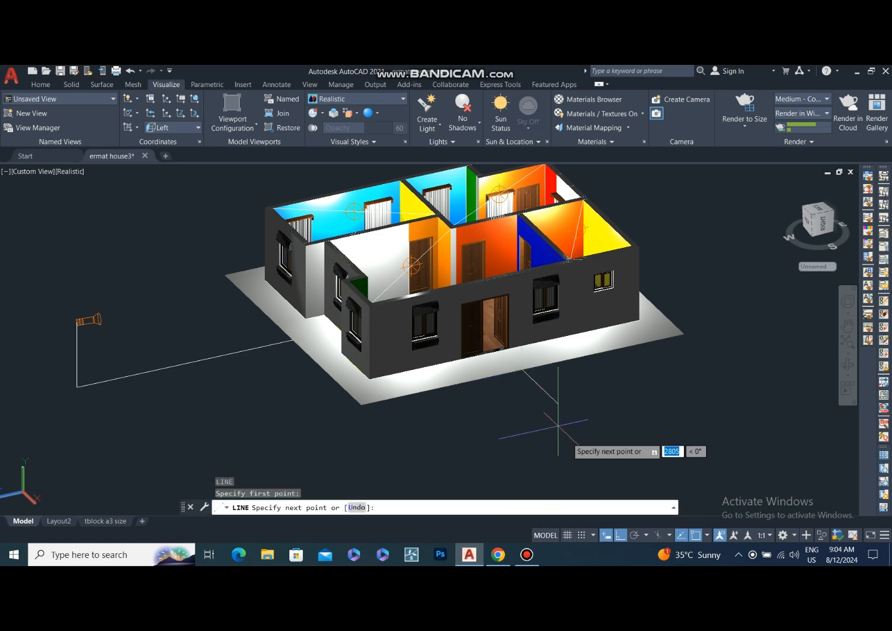
click(635, 477)
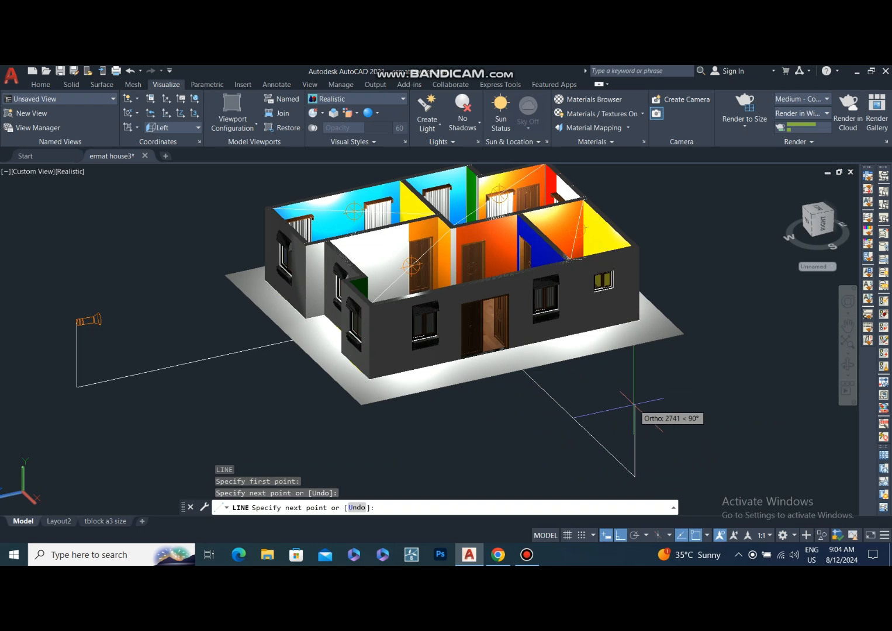
click(634, 404)
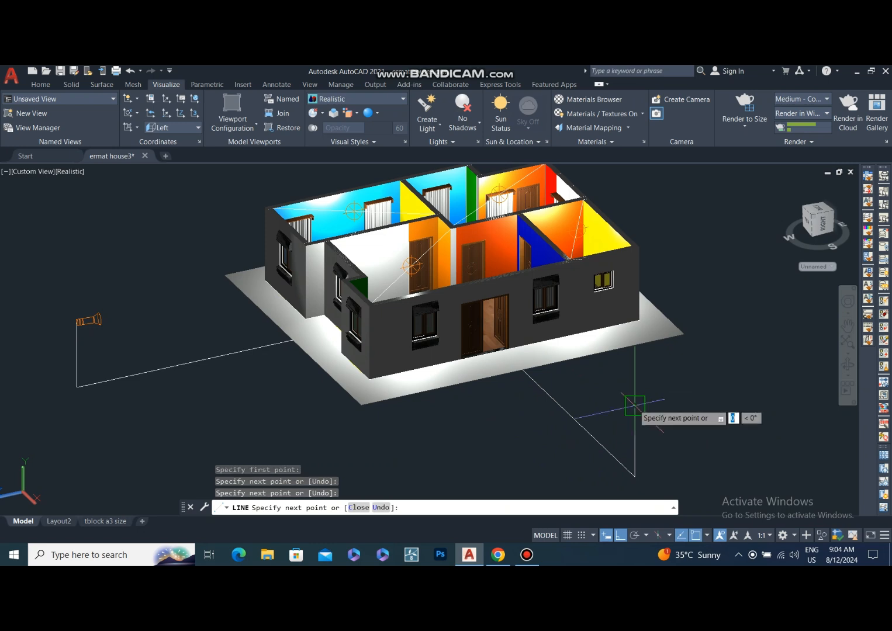
key(Return)
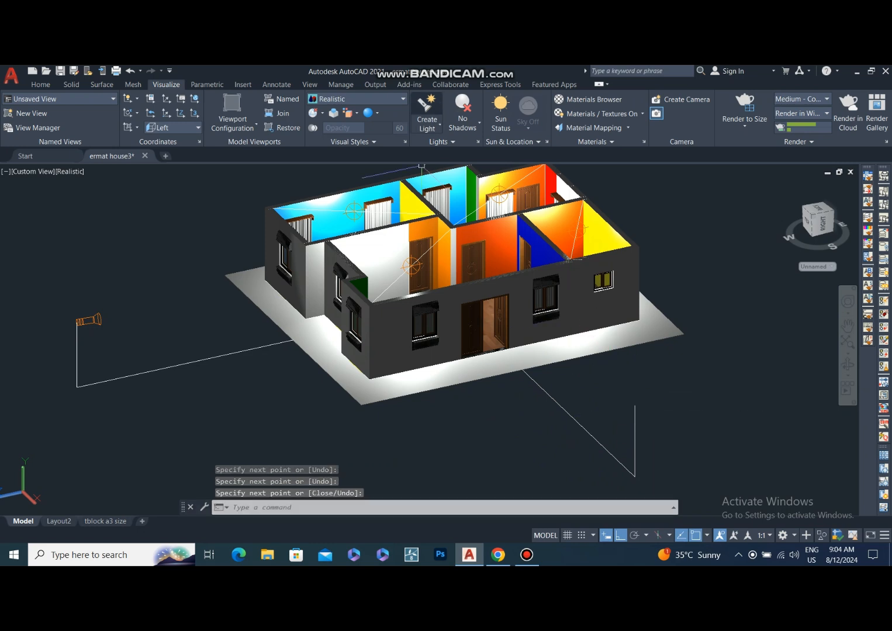
- Place a spotlight at the top end of the front guide line, aimed at the front wall's upper edge midpoint, with intensity factor 40
click(426, 105)
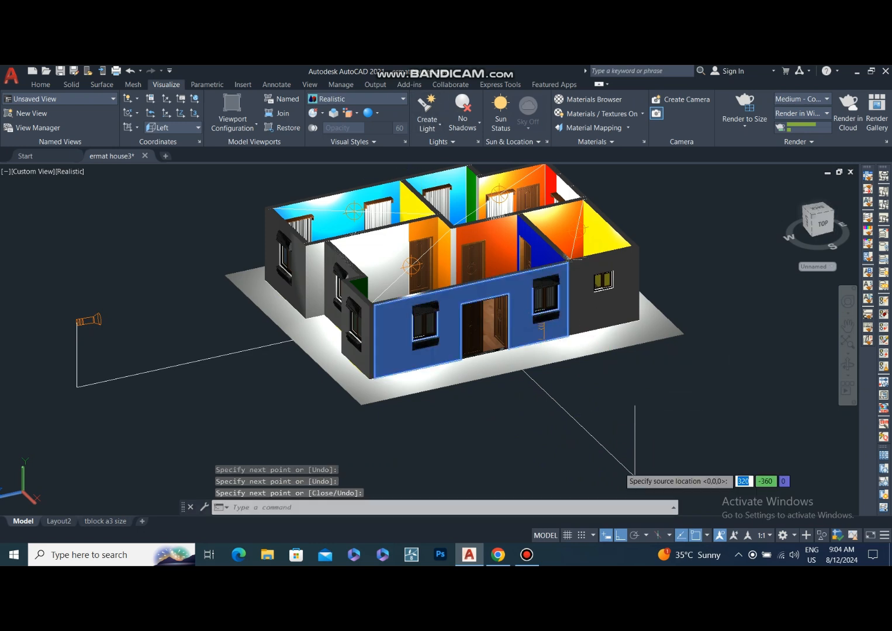
click(634, 405)
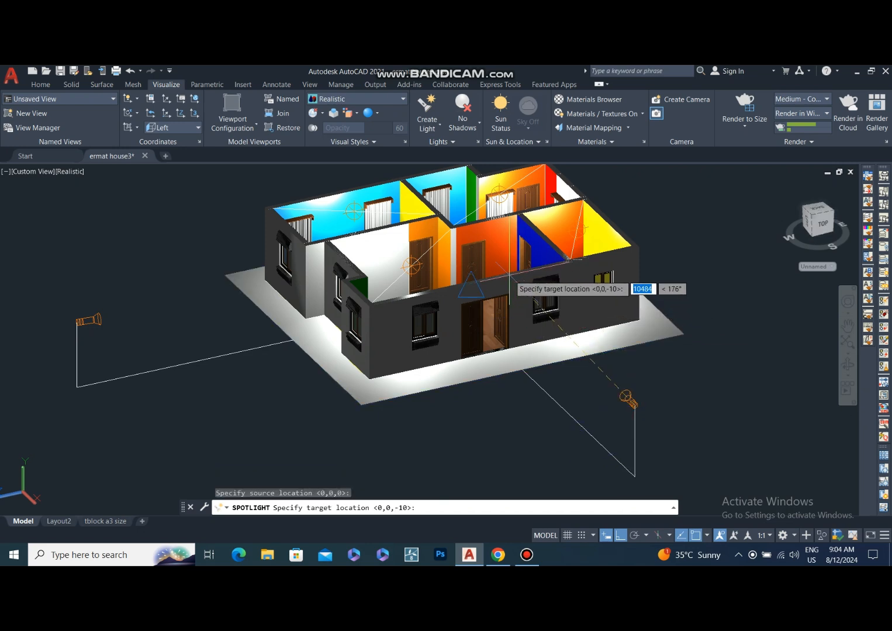
click(471, 287)
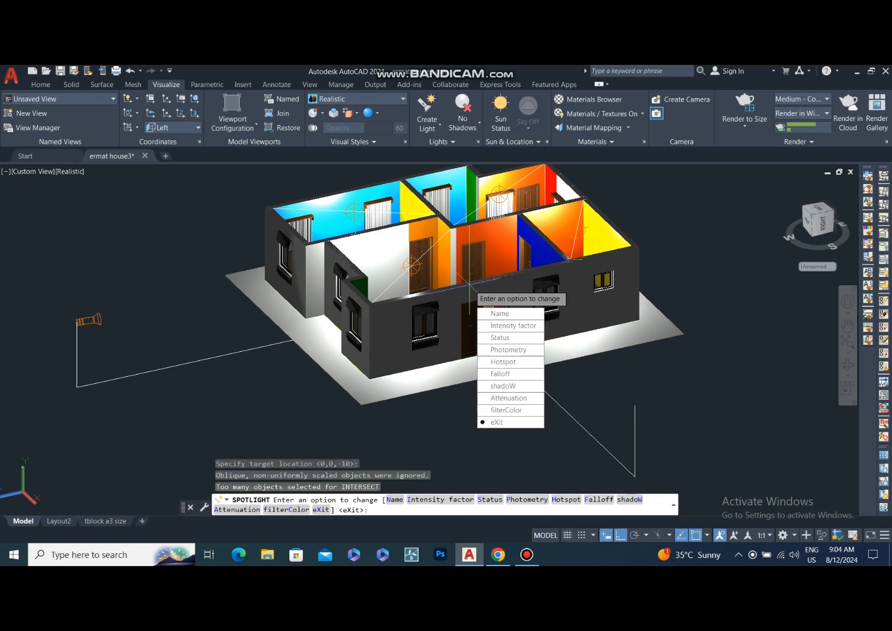
key(Return)
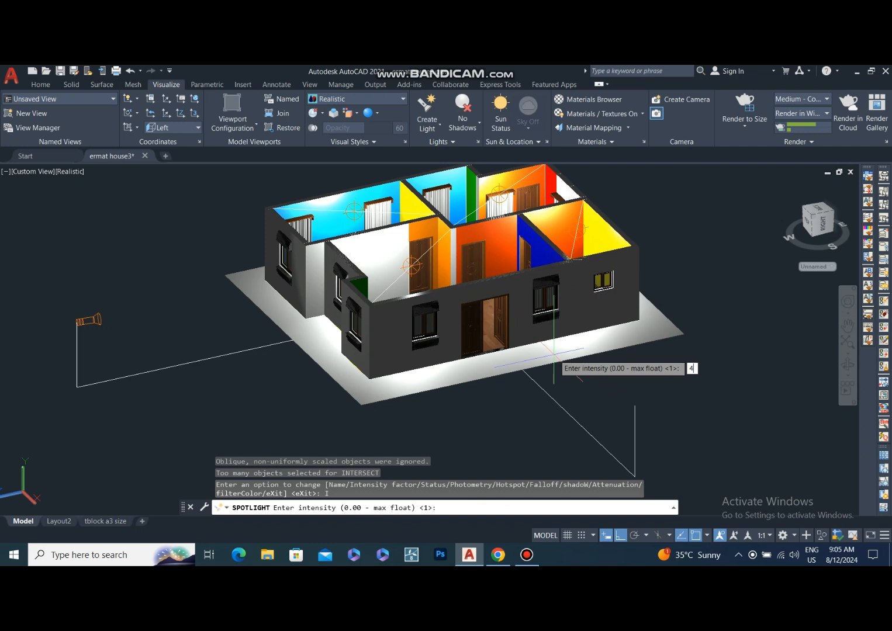
key(Return)
key(Down)
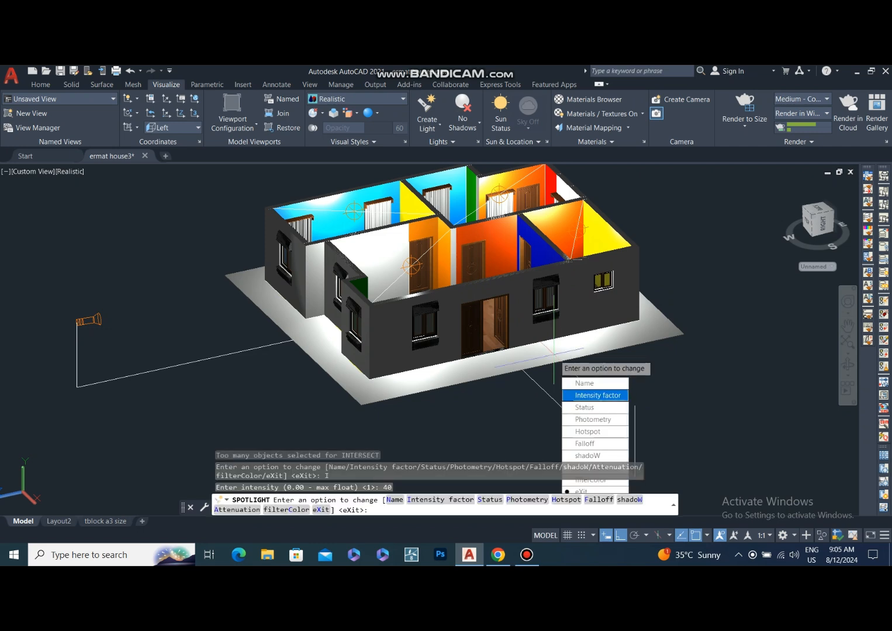
key(Return)
key(Return)
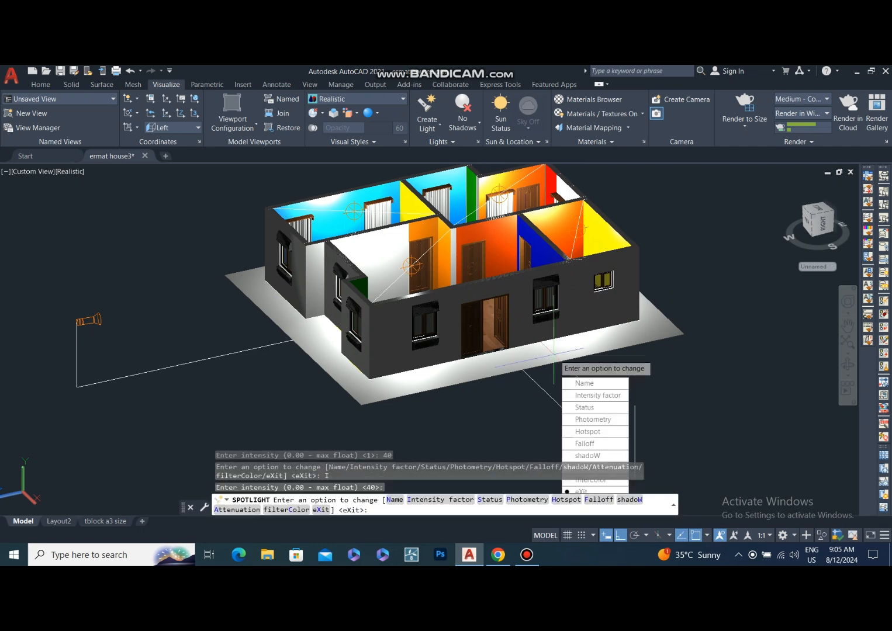
key(Return)
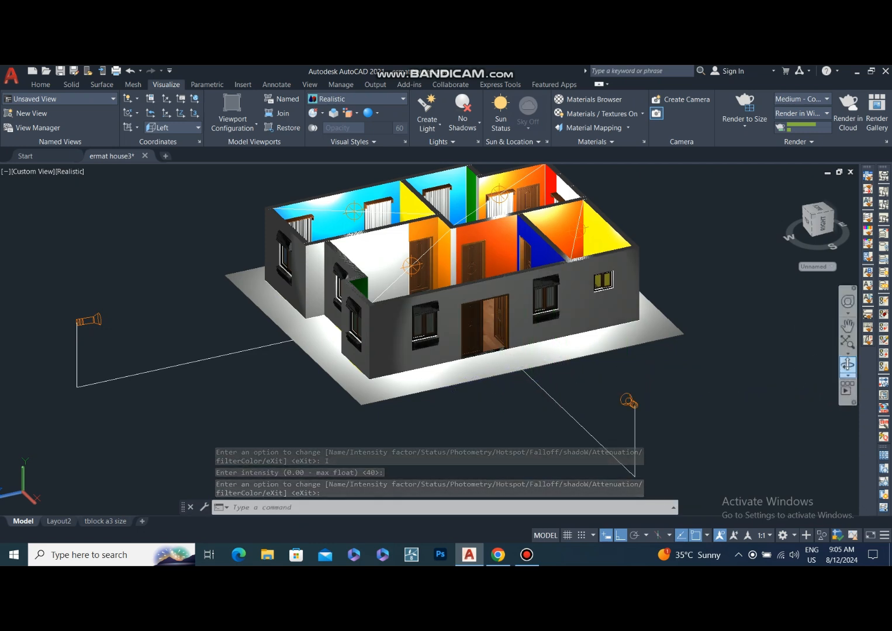
click(847, 365)
drag(468, 328, 484, 337)
drag(507, 169, 508, 185)
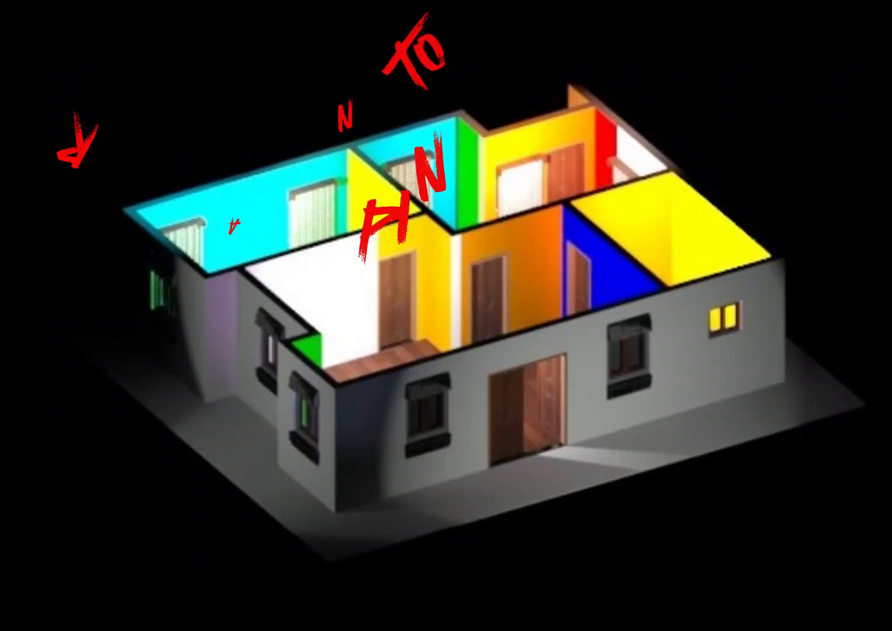